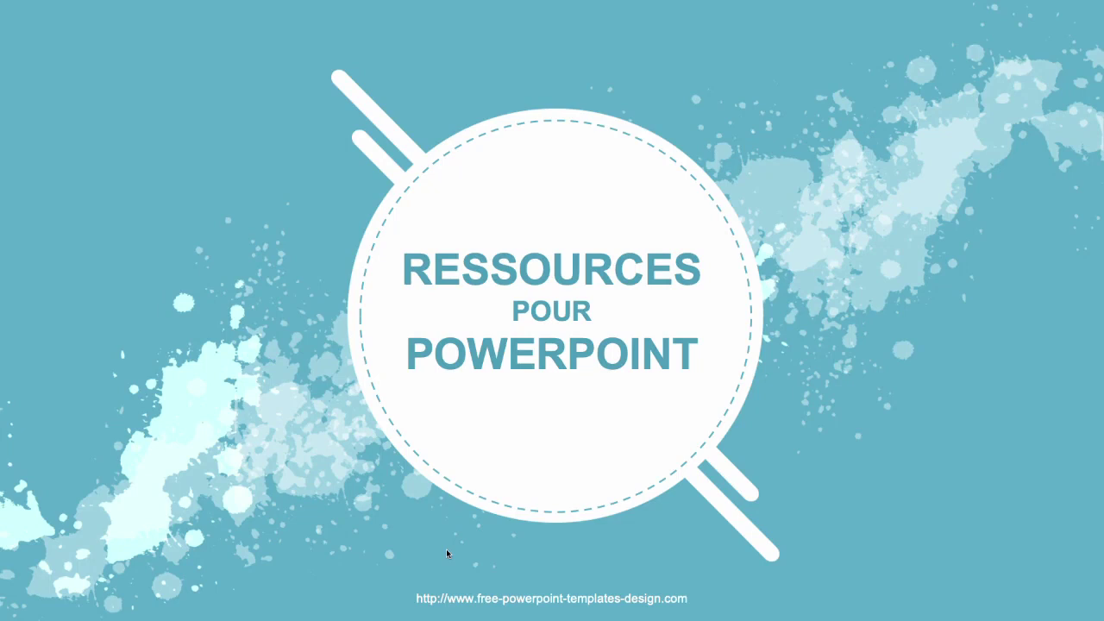
Step: Advance the slideshow from 'Ressources pour PowerPoint' to the 'Besoin de quoi ?' slide
{"action": "left_click", "coordinate": [445, 548]}
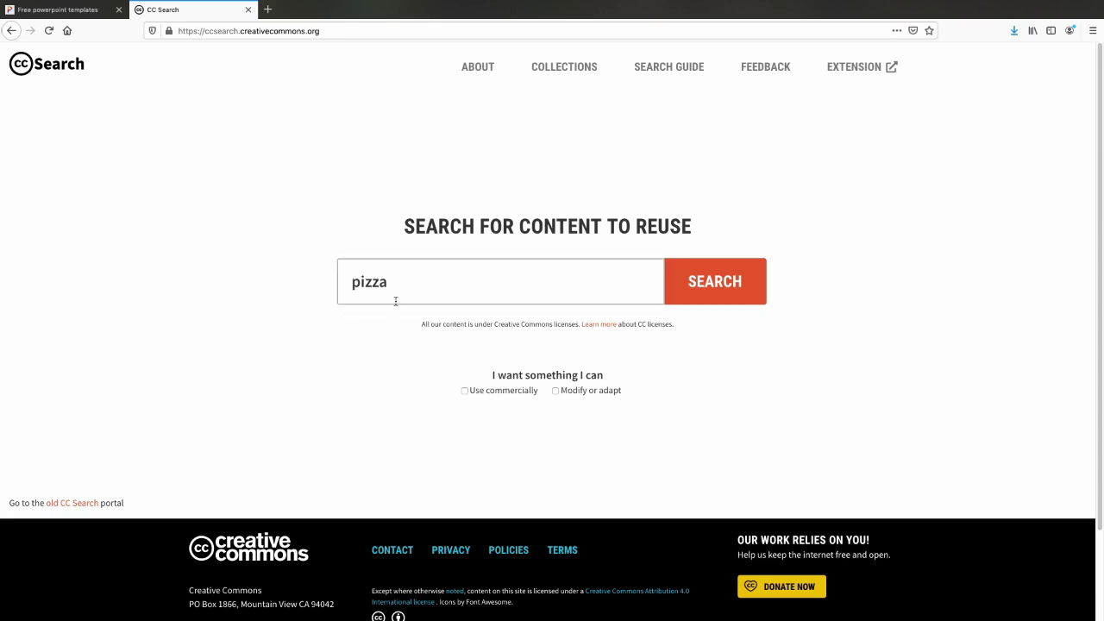
Step: Search CC Search for 'pizza' and open the 'Pizza, 2nd attempt' photo's details
{"action": "left_click", "coordinate": [696, 293]}
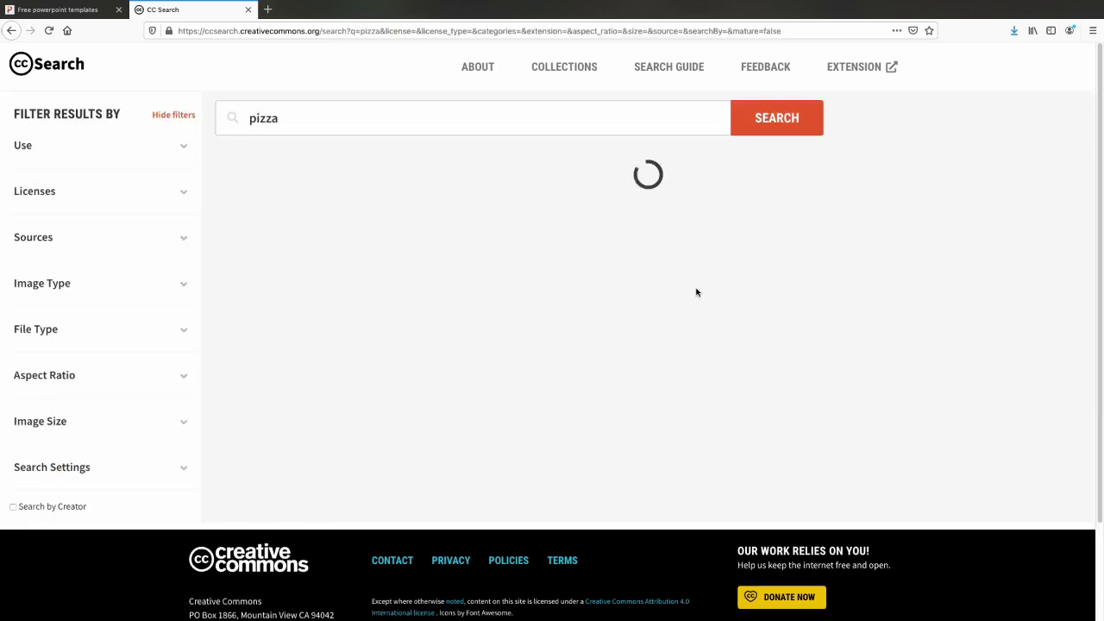
{"action": "scroll", "coordinate": [415, 377], "scroll_direction": "down", "scroll_amount": 5}
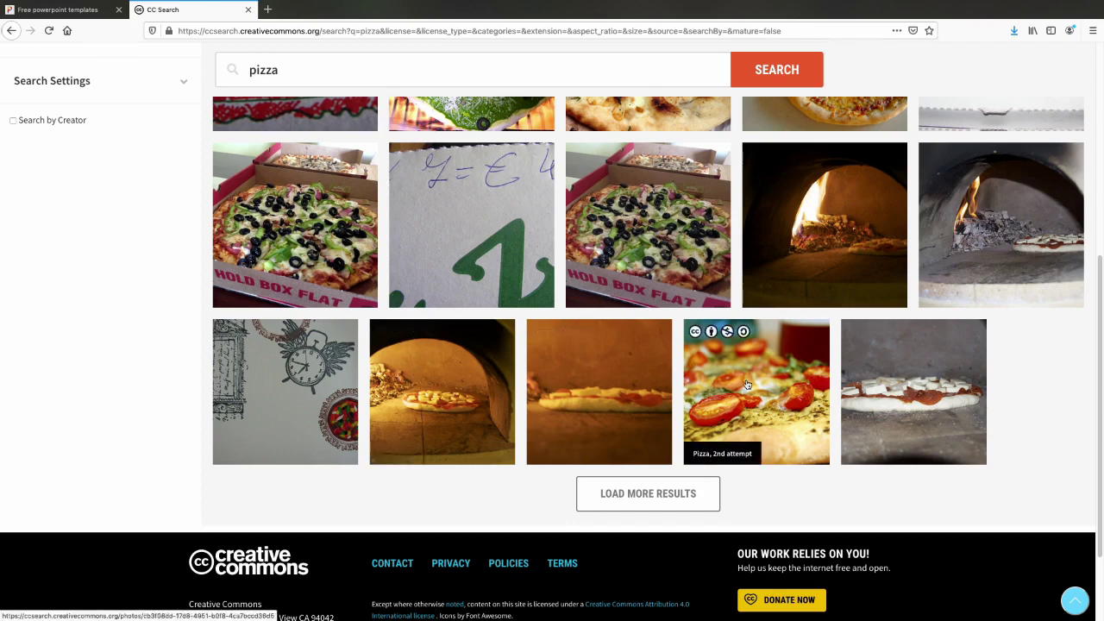
{"action": "left_click", "coordinate": [747, 384]}
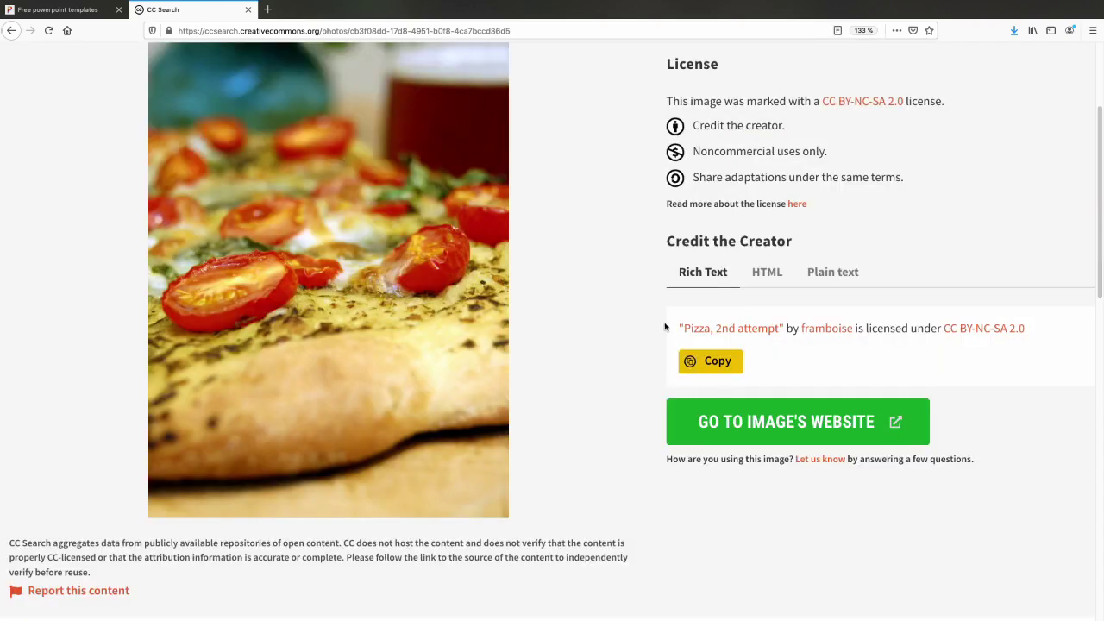
Step: Copy the photo's creator credit and open its original page on Flickr
{"action": "mouse_move", "coordinate": [674, 330]}
{"action": "left_mouse_down"}
{"action": "mouse_move", "coordinate": [858, 330]}
{"action": "mouse_move", "coordinate": [806, 363]}
{"action": "left_mouse_up"}
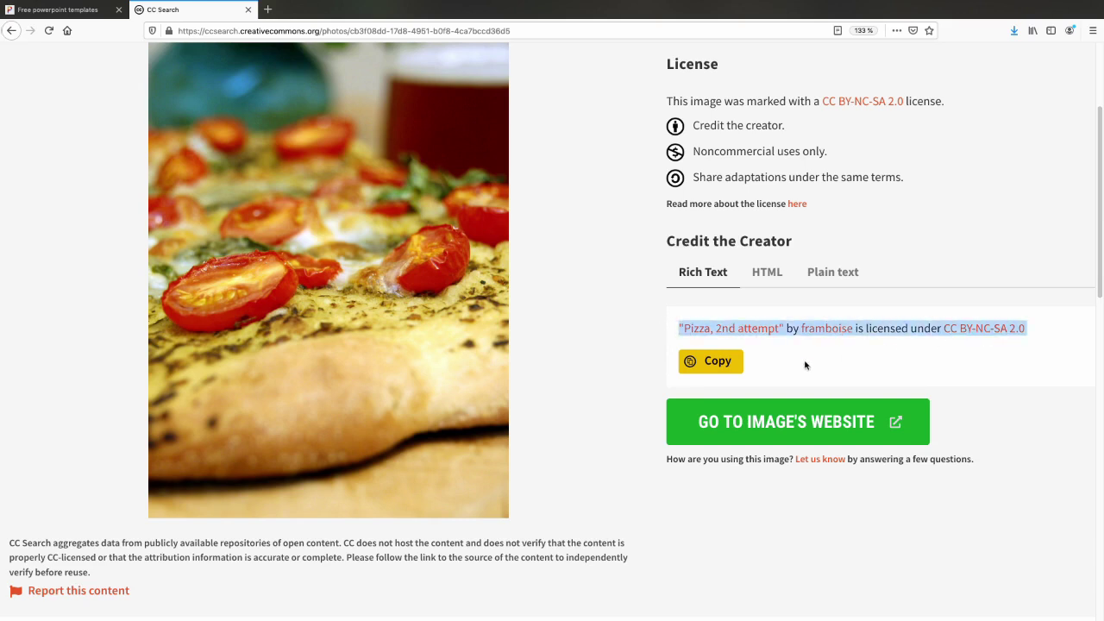
{"action": "left_click", "coordinate": [687, 362]}
{"action": "scroll", "coordinate": [686, 345], "scroll_direction": "up", "scroll_amount": 1}
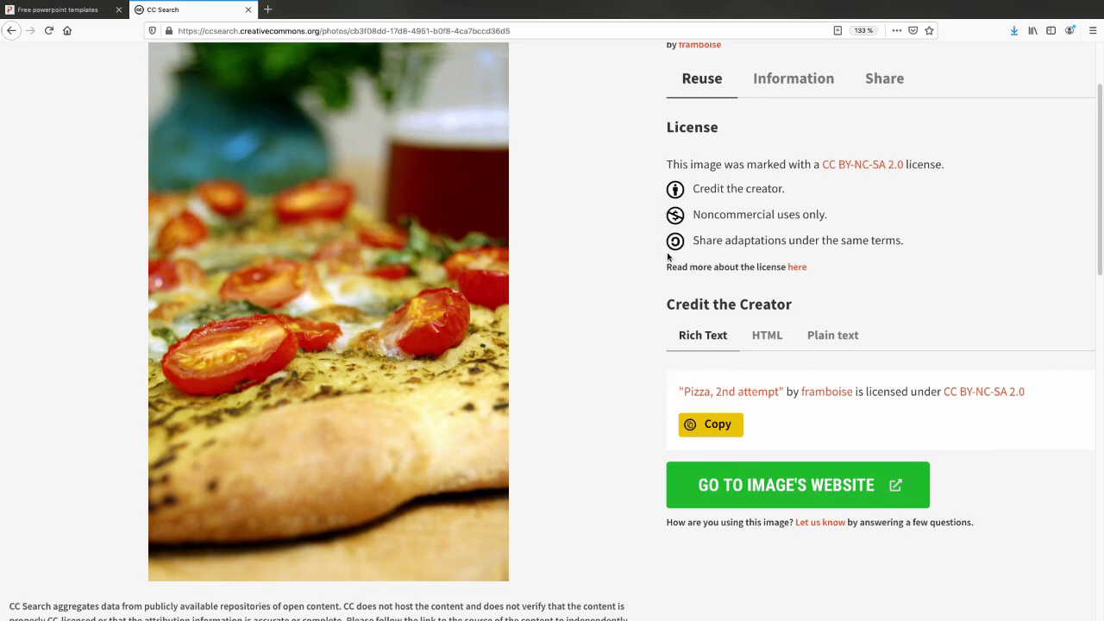
{"action": "mouse_move", "coordinate": [692, 188]}
{"action": "left_mouse_down"}
{"action": "mouse_move", "coordinate": [790, 189]}
{"action": "mouse_move", "coordinate": [692, 214]}
{"action": "left_mouse_up"}
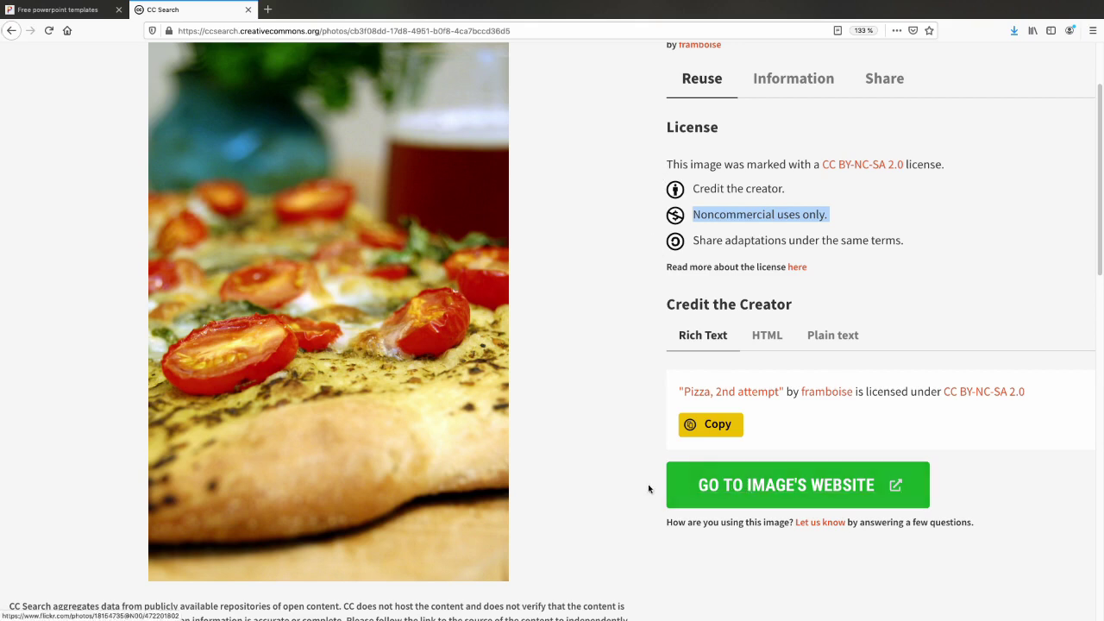
{"action": "left_click", "coordinate": [746, 489]}
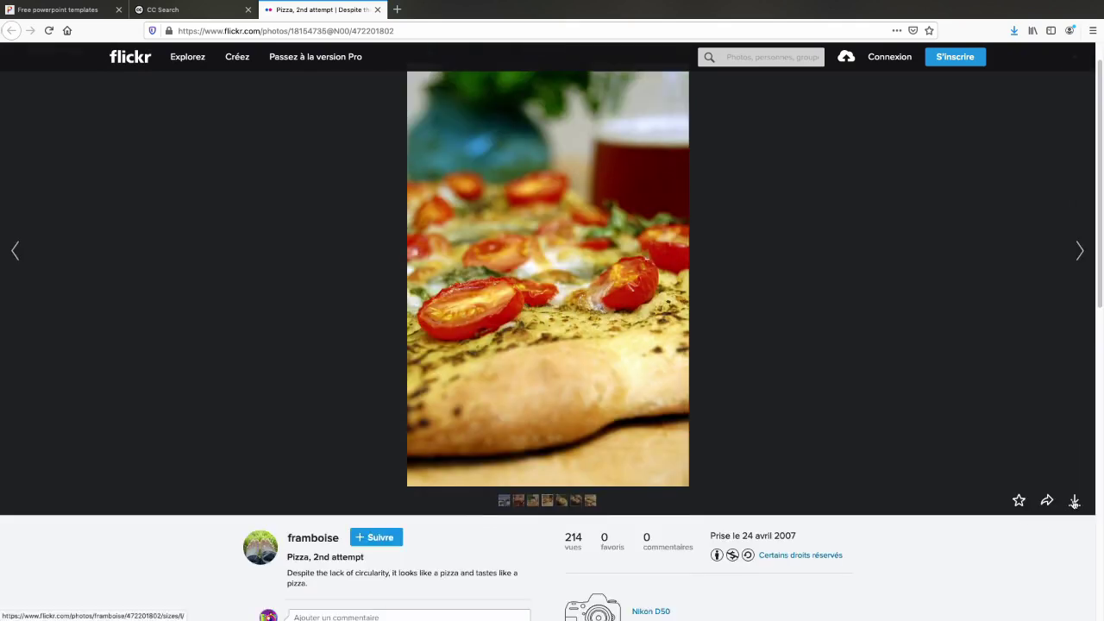
Step: Download the pizza photo at Grande taille, 1365 × 2048
{"action": "left_click", "coordinate": [1074, 502]}
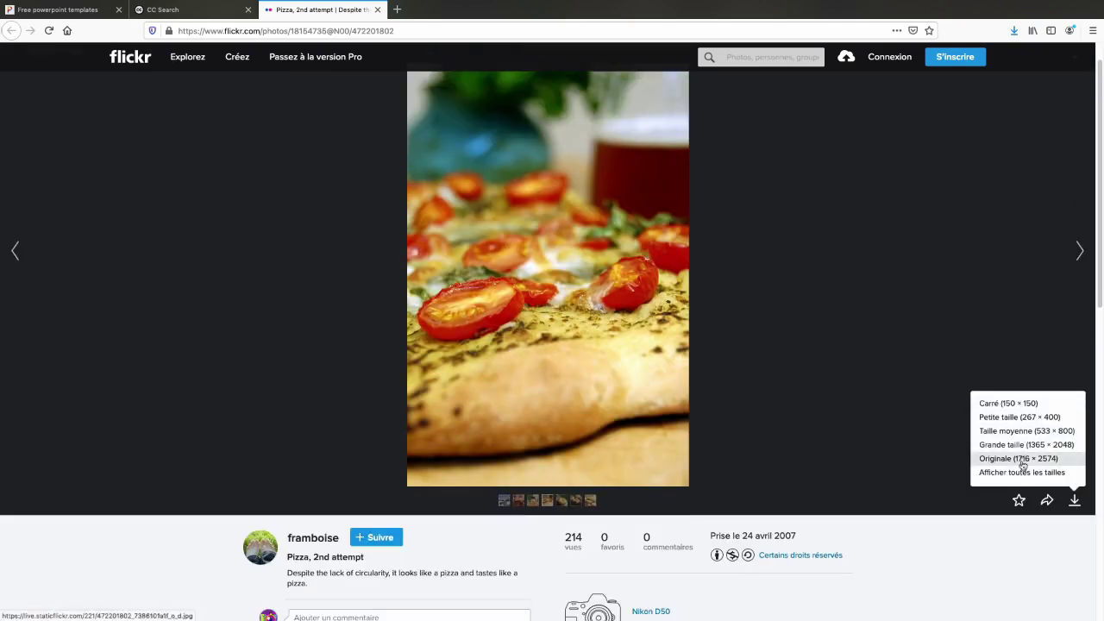
{"action": "left_click", "coordinate": [1005, 445]}
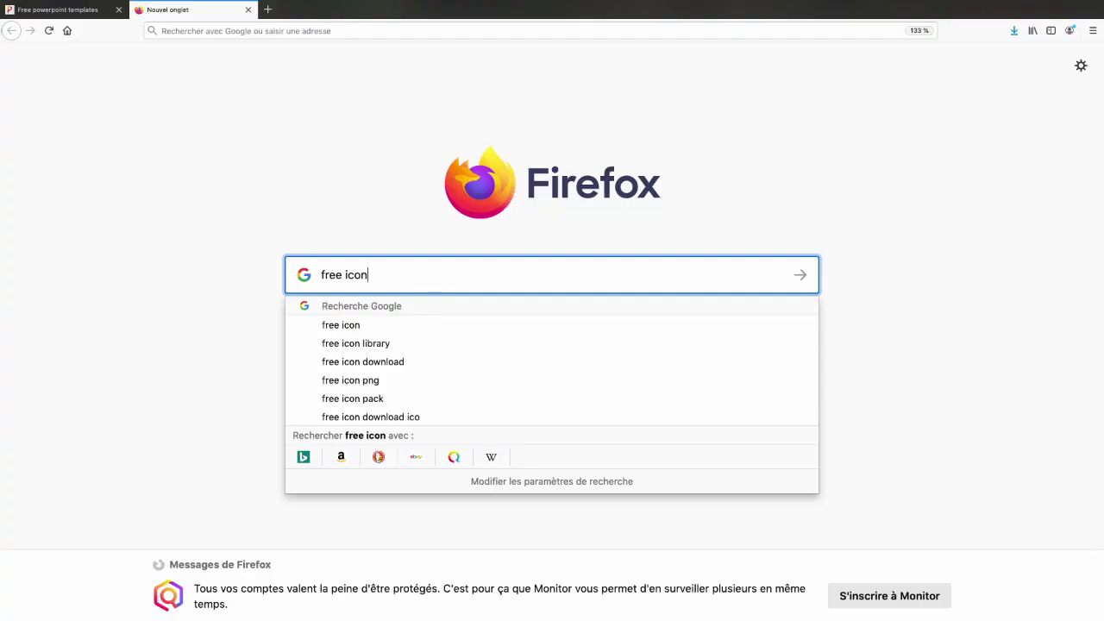
Step: Search Google for 'free icon' and open the Flaticon site
{"action": "key", "text": "Return"}
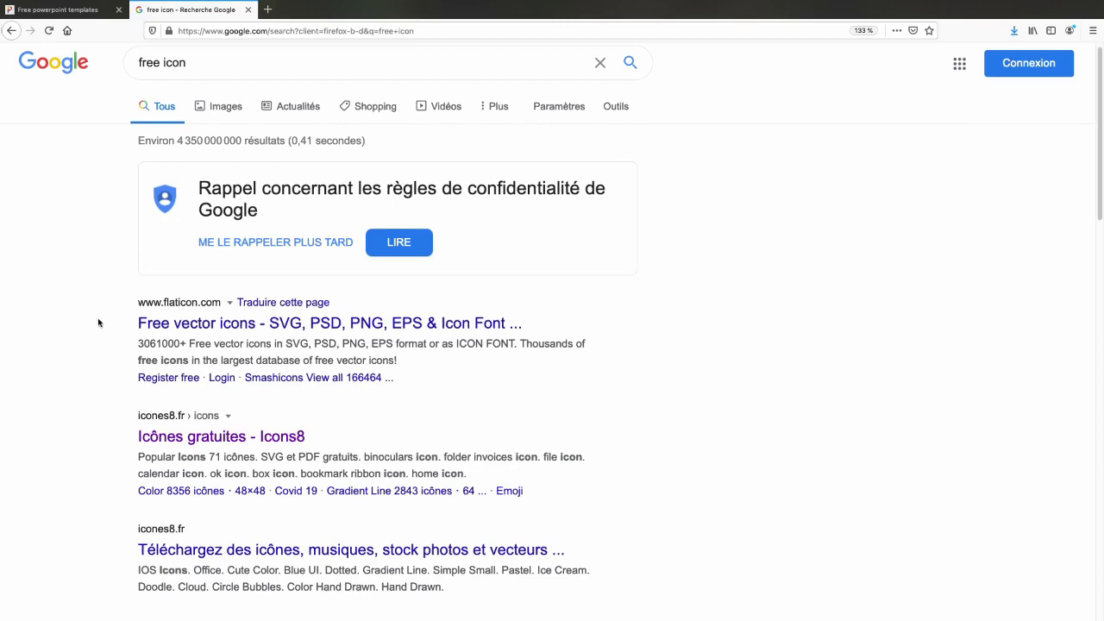
{"action": "left_click", "coordinate": [148, 326]}
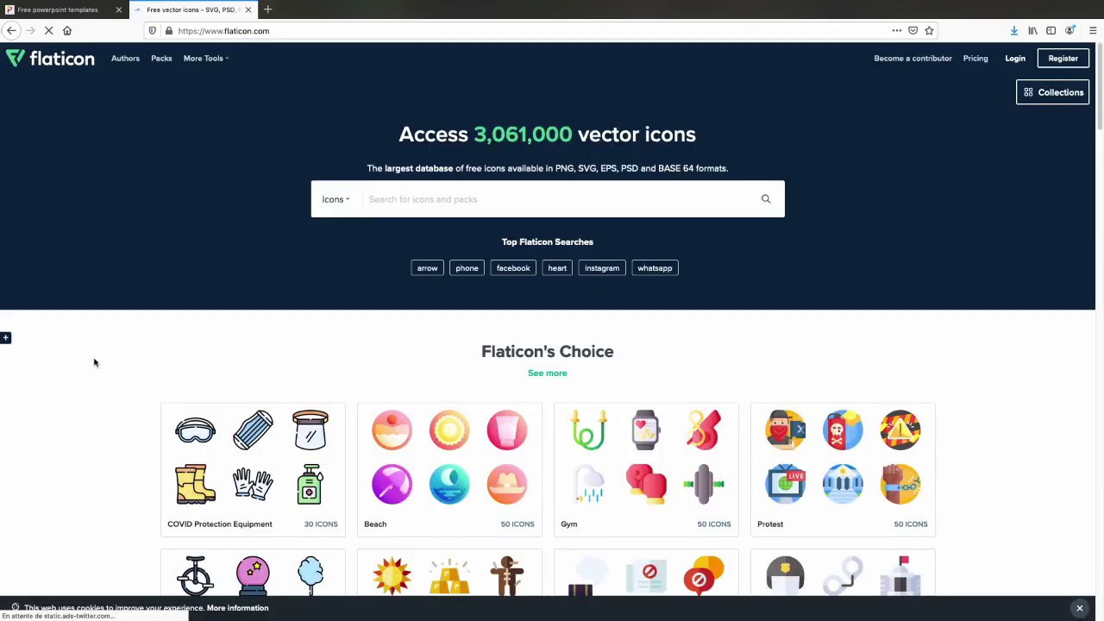
{"action": "scroll", "coordinate": [95, 362], "scroll_direction": "down", "scroll_amount": 2}
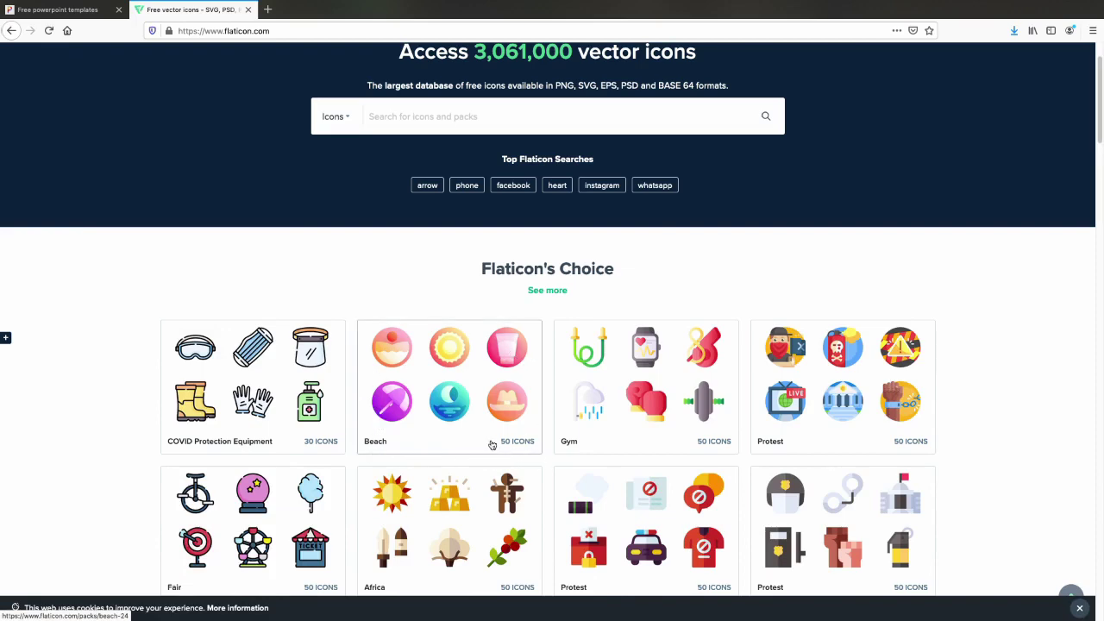
{"action": "scroll", "coordinate": [488, 443], "scroll_direction": "up", "scroll_amount": 1}
Step: Search Flaticon for 'food', open the flat pizza slice icon and choose PNG
{"action": "left_click", "coordinate": [483, 180]}
{"action": "type", "text": "food"}
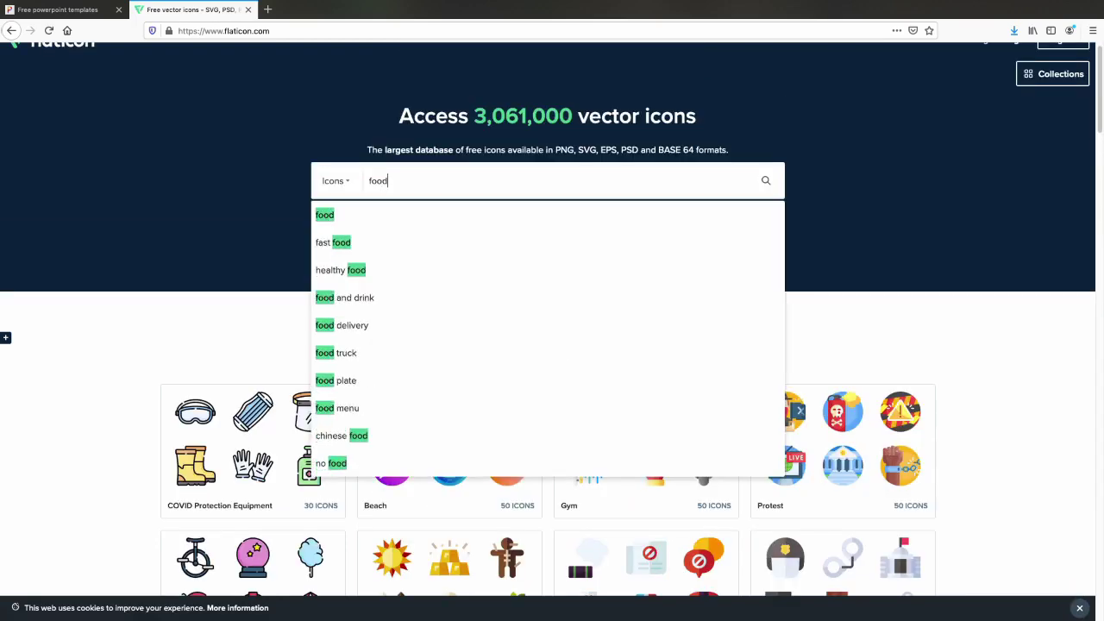
{"action": "key", "text": "Return"}
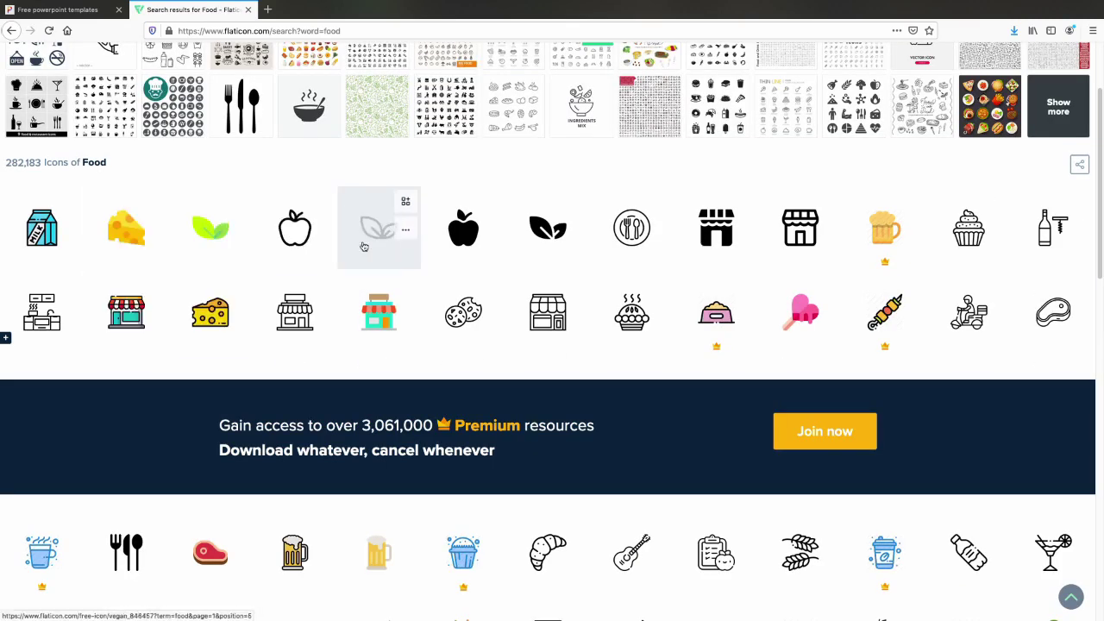
{"action": "scroll", "coordinate": [716, 345], "scroll_direction": "up", "scroll_amount": 2}
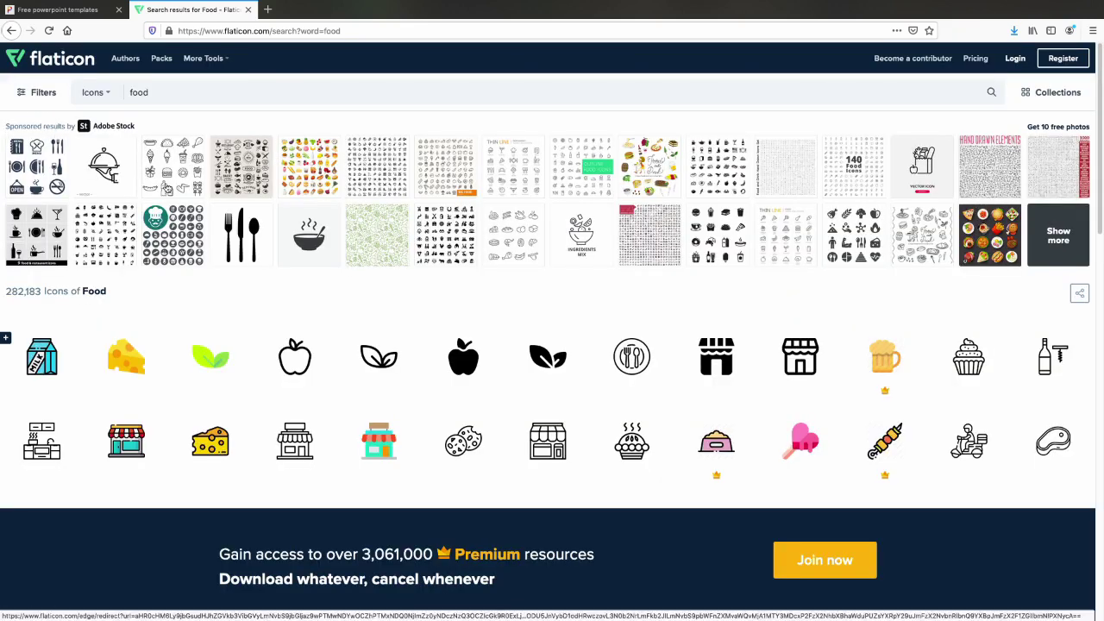
{"action": "scroll", "coordinate": [272, 332], "scroll_direction": "down", "scroll_amount": 5}
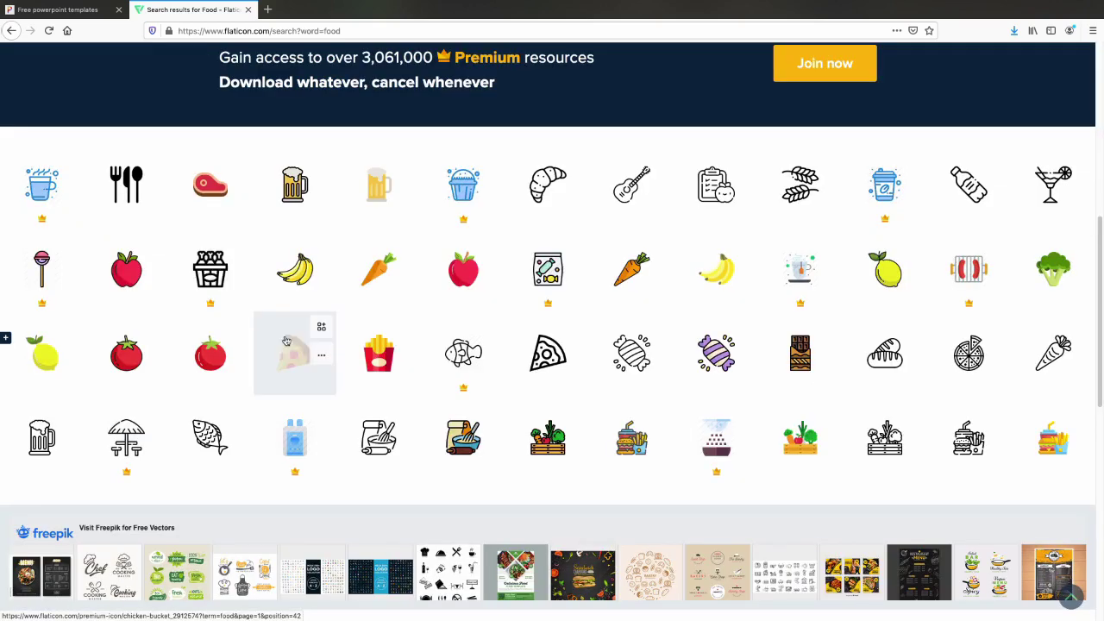
{"action": "left_click", "coordinate": [283, 353]}
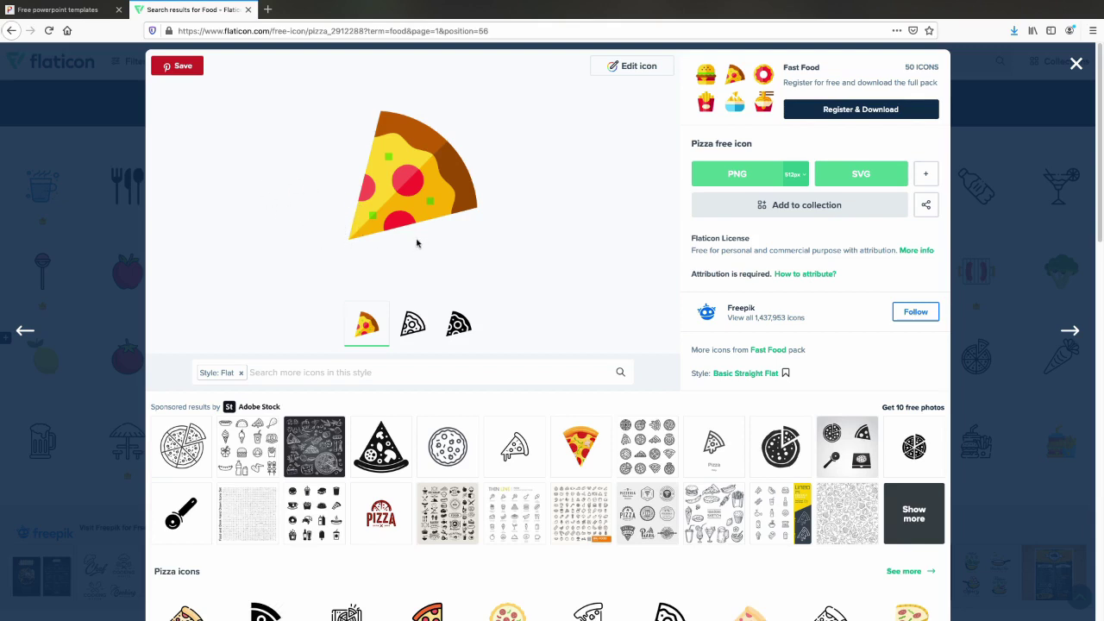
{"action": "left_click", "coordinate": [759, 178]}
Step: Download pizza.png for free and move the inserted picture to the slide's upper left
{"action": "left_click", "coordinate": [690, 286]}
{"action": "left_click", "coordinate": [689, 285]}
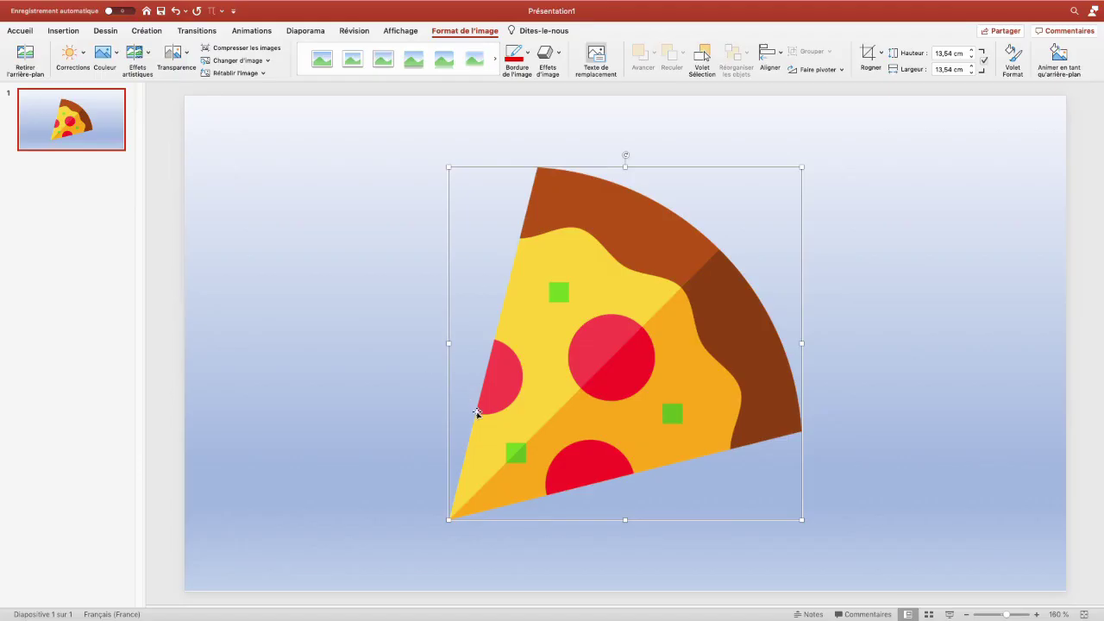
{"action": "left_click_drag", "start_coordinate": [530, 320], "coordinate": [346, 274]}
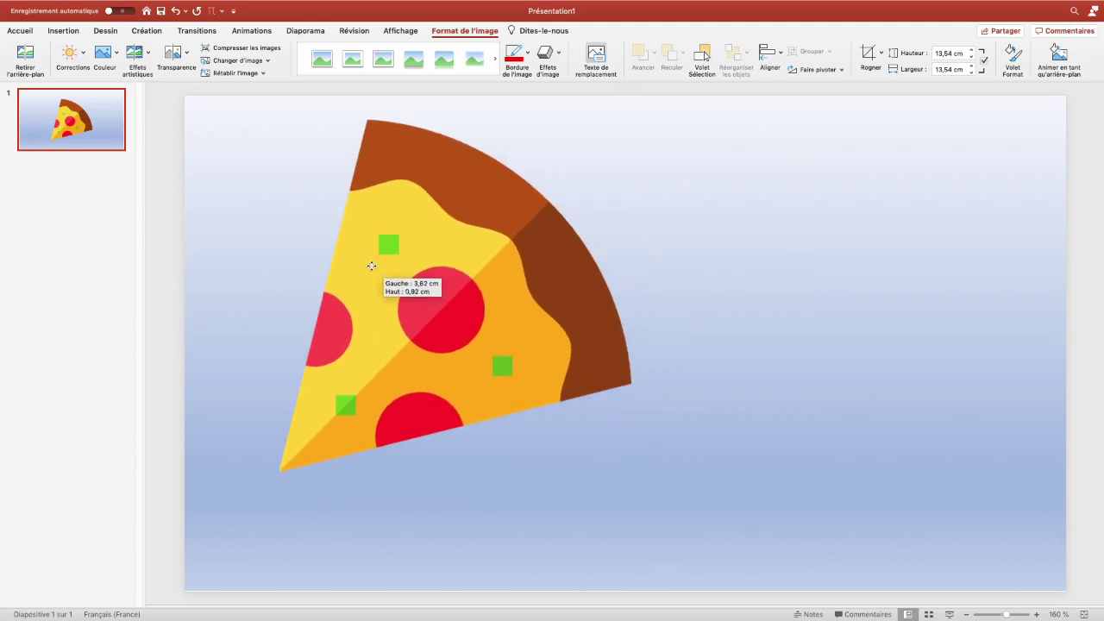
{"action": "right_click", "coordinate": [378, 269]}
{"action": "left_click", "coordinate": [362, 281]}
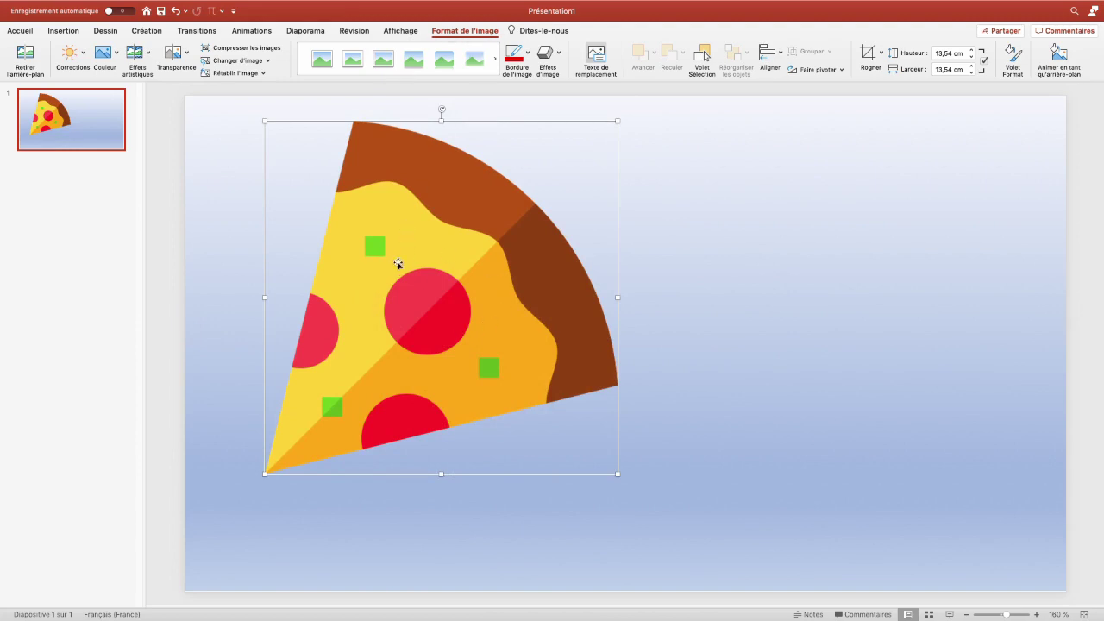
Step: Recolour the pizza in dark olive tones, then browse Corrections and Artistic Effects
{"action": "left_click", "coordinate": [114, 57]}
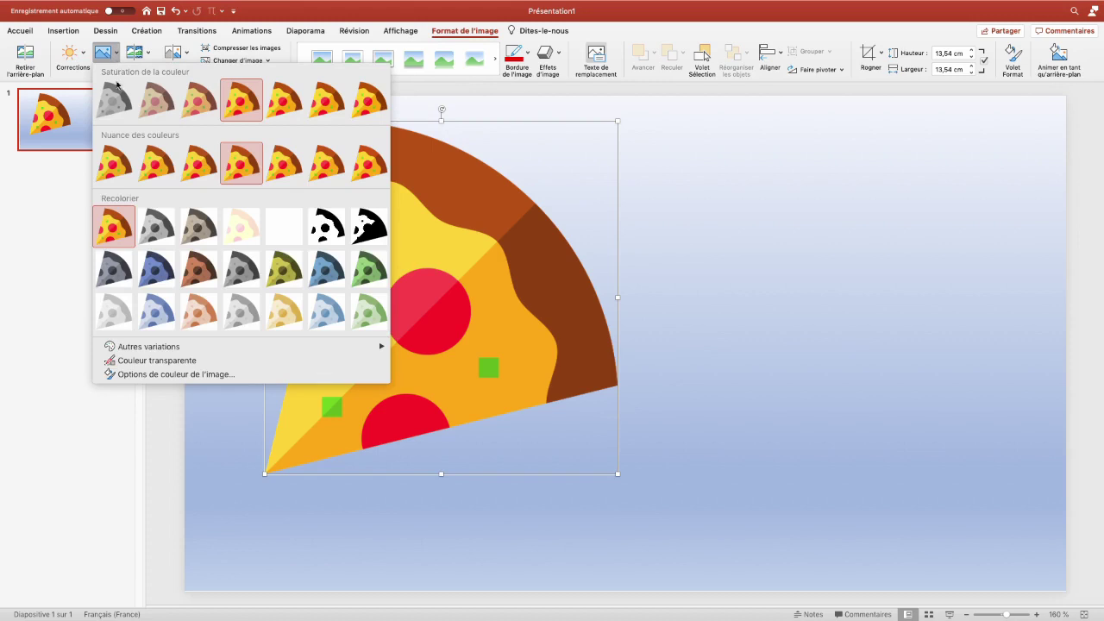
{"action": "left_click", "coordinate": [284, 270]}
{"action": "left_click", "coordinate": [69, 54]}
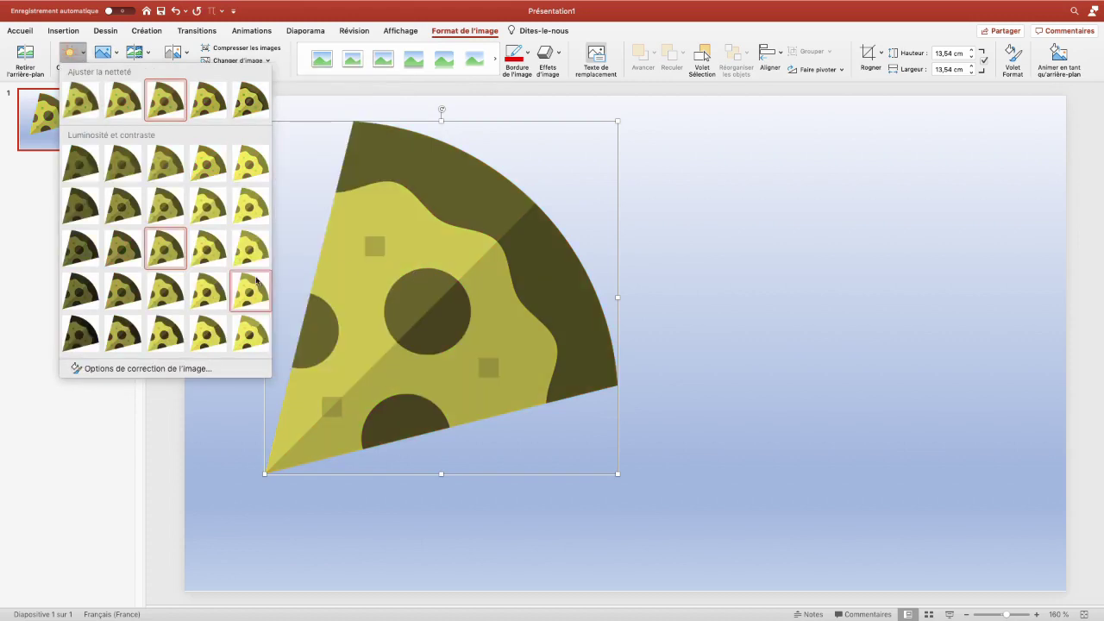
{"action": "left_click", "coordinate": [135, 52]}
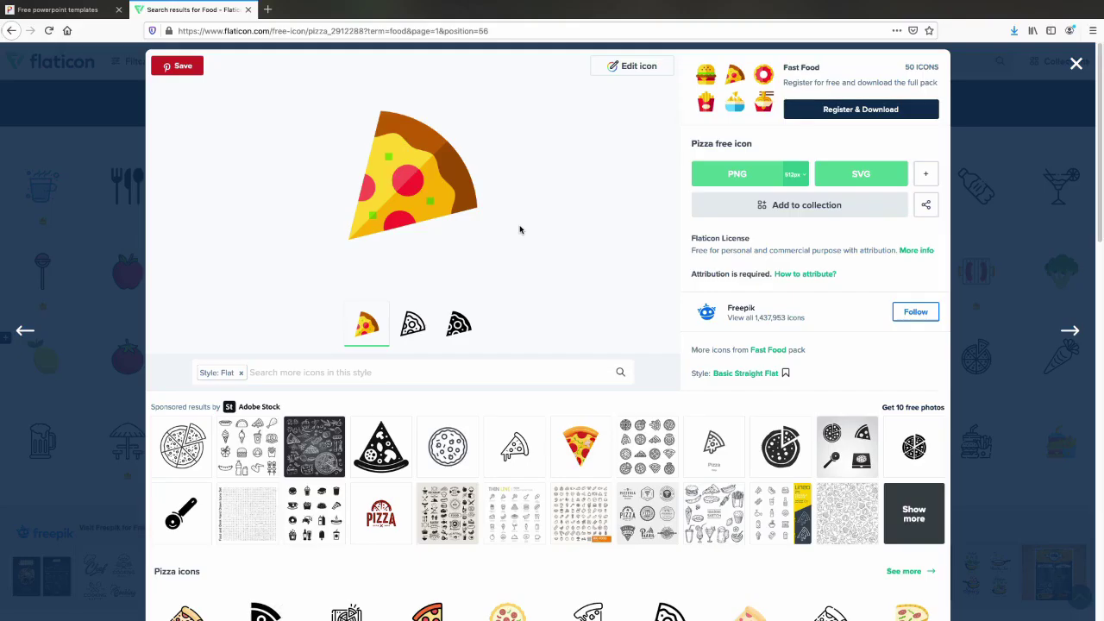
Step: Download the pizza slice icon as pizza.svg with the free download
{"action": "left_click", "coordinate": [871, 181]}
{"action": "left_click", "coordinate": [687, 259]}
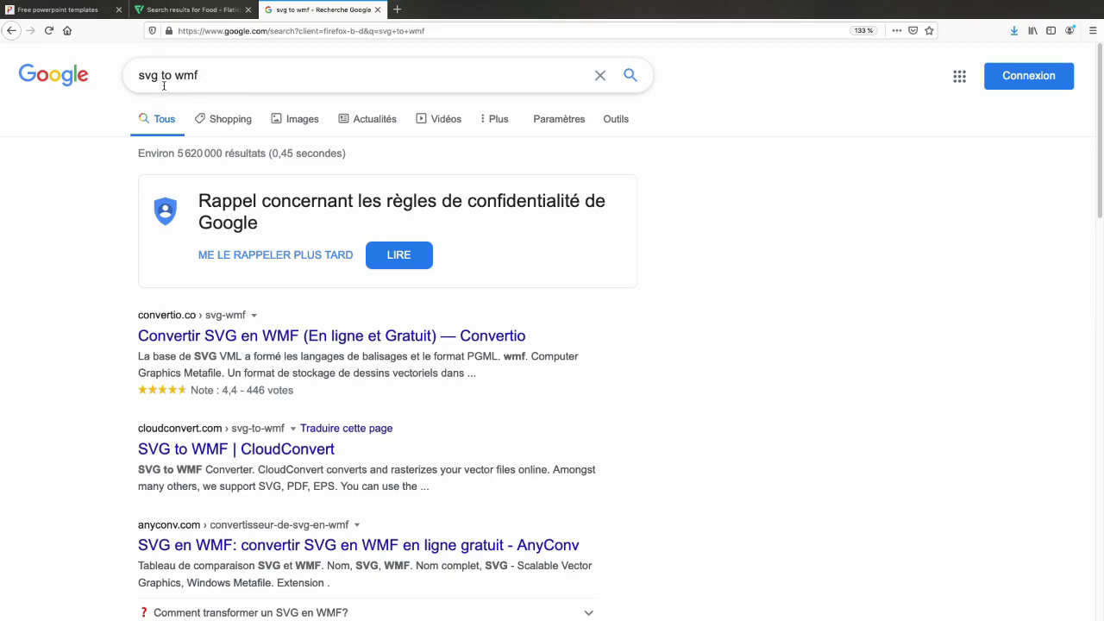
Step: Search 'svg to wmf', open Convertio and convert pizza.svg to WMF
{"action": "left_click_drag", "start_coordinate": [176, 76], "coordinate": [203, 78]}
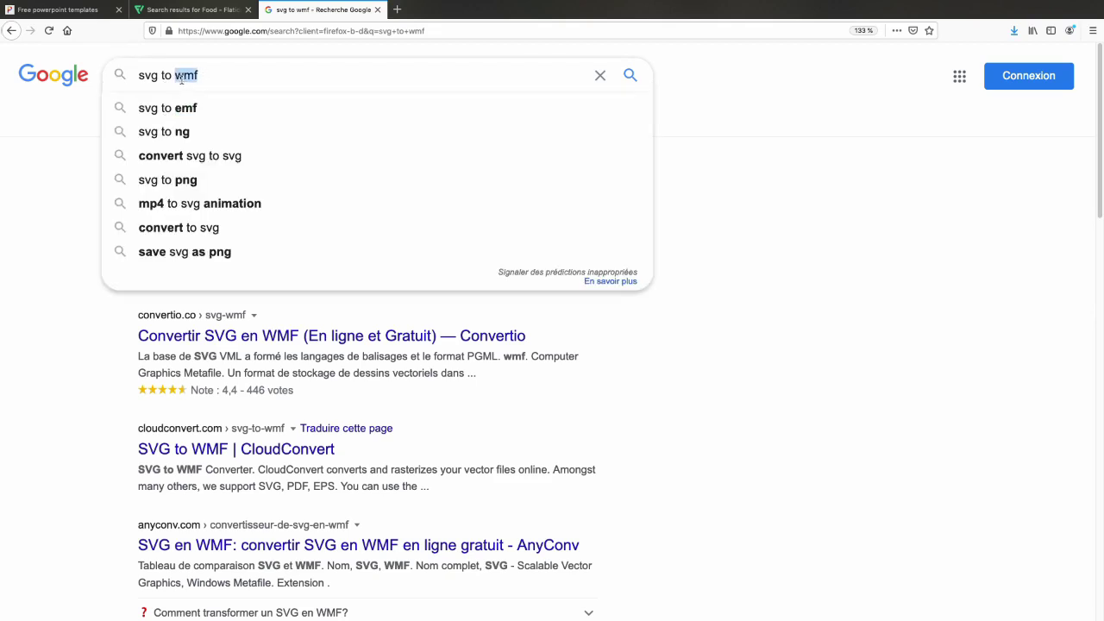
{"action": "left_click", "coordinate": [217, 100]}
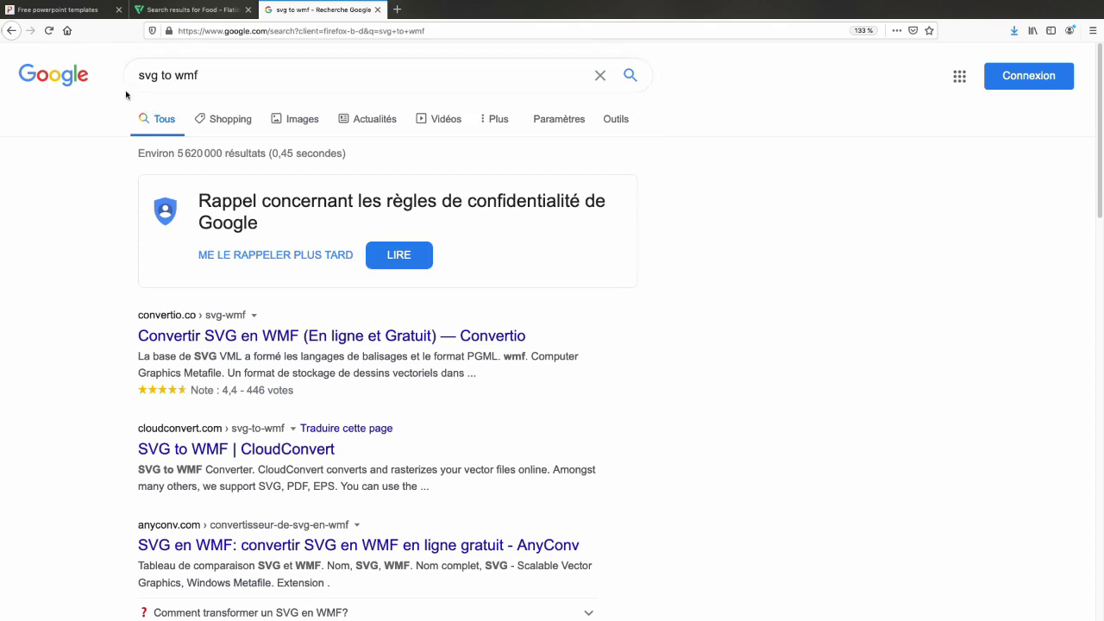
{"action": "left_click", "coordinate": [166, 339]}
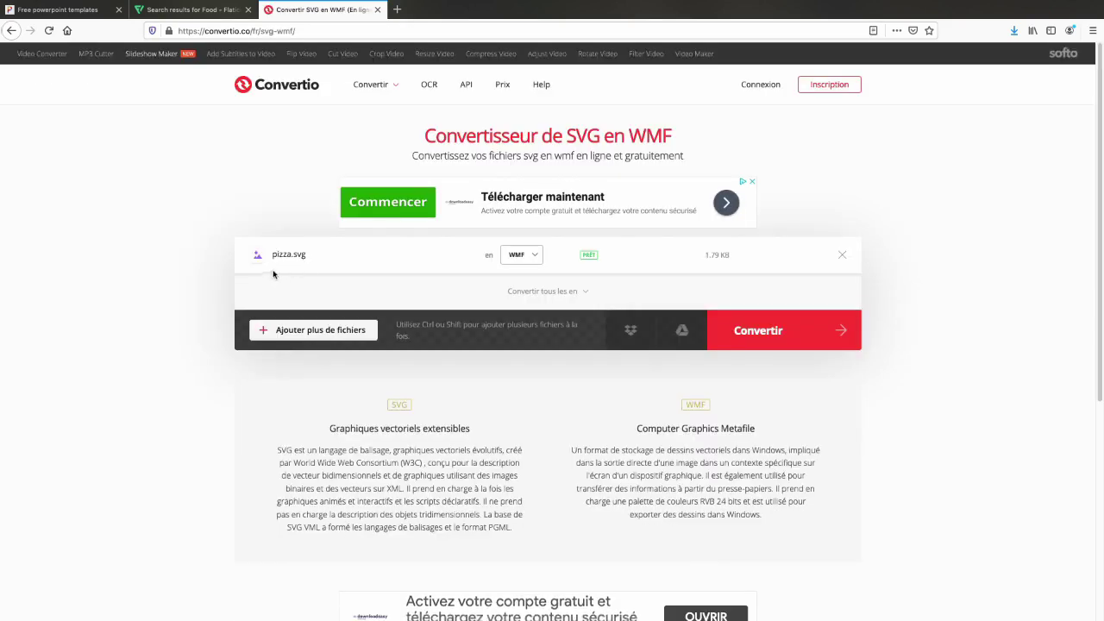
{"action": "left_click", "coordinate": [777, 341]}
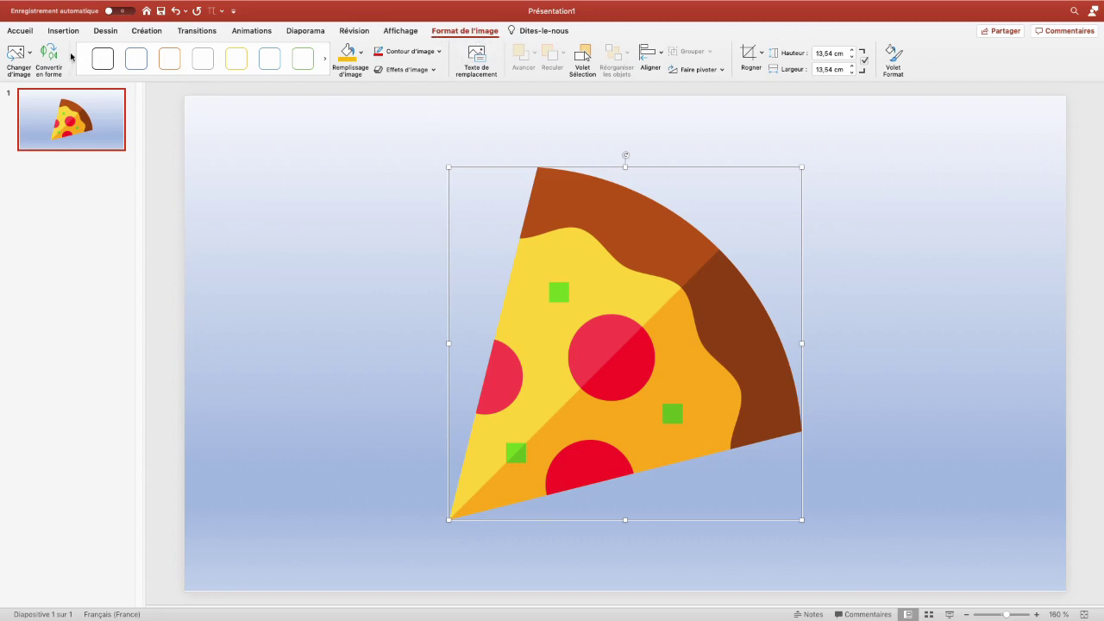
Step: Turn the pizza icon picture into an editable shape with Convertir en forme
{"action": "right_click", "coordinate": [559, 221]}
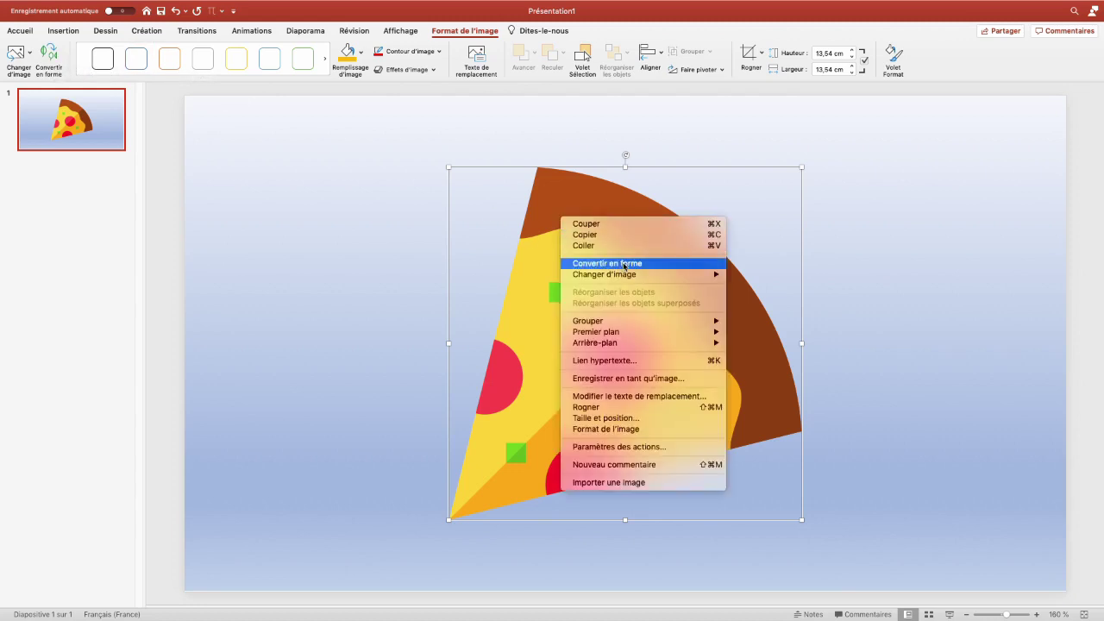
{"action": "left_click", "coordinate": [463, 36]}
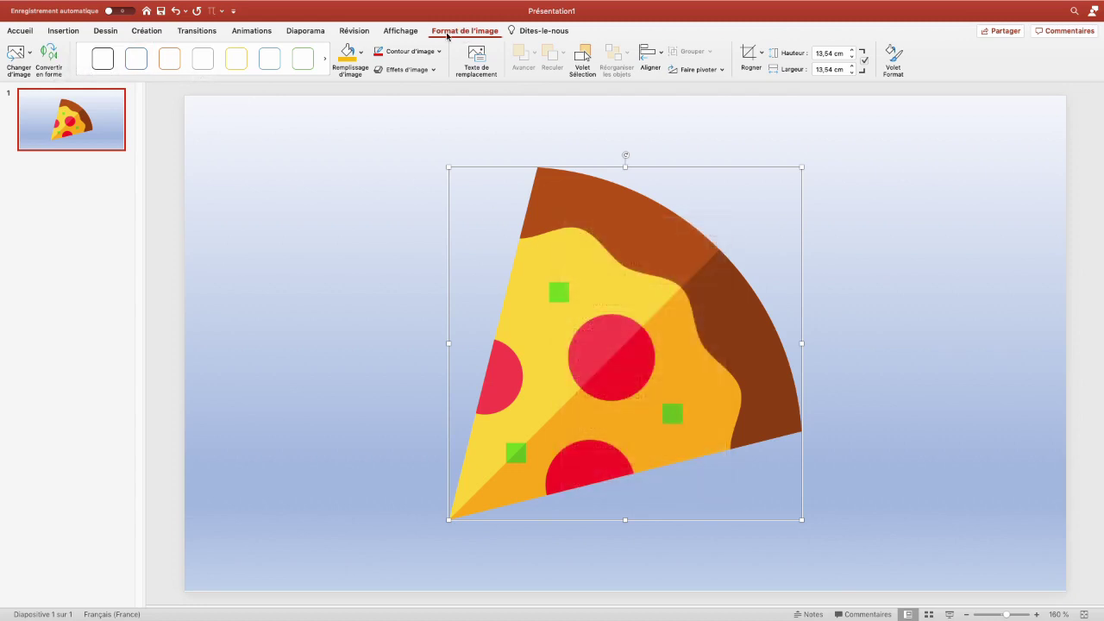
{"action": "left_click", "coordinate": [49, 58]}
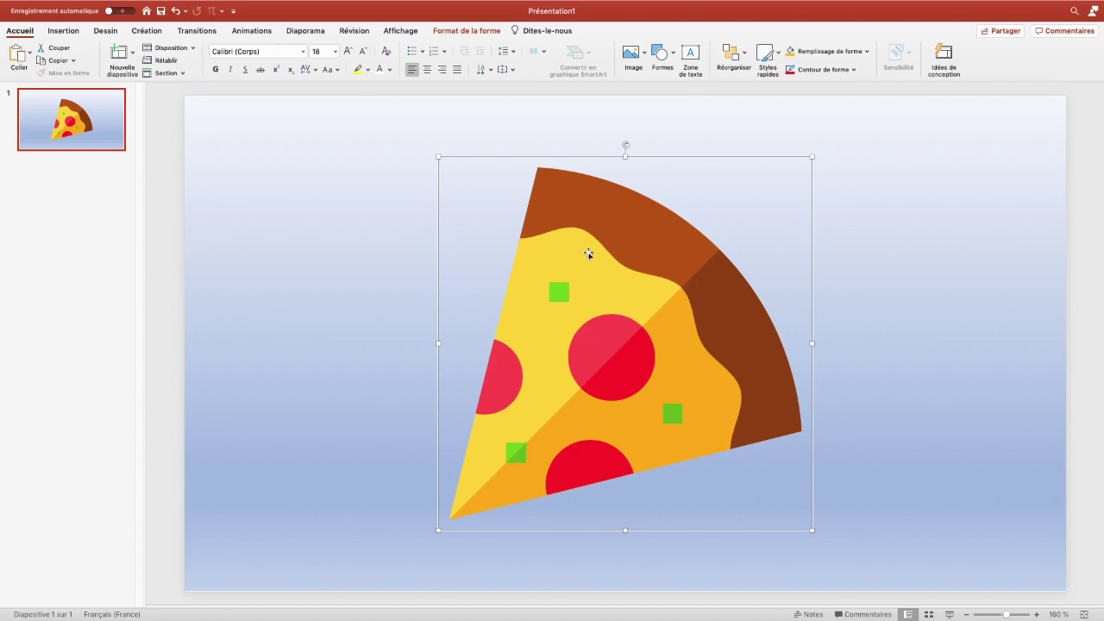
Step: Ungroup the pizza into separate shapes and nudge one small green square up and right
{"action": "right_click", "coordinate": [568, 226]}
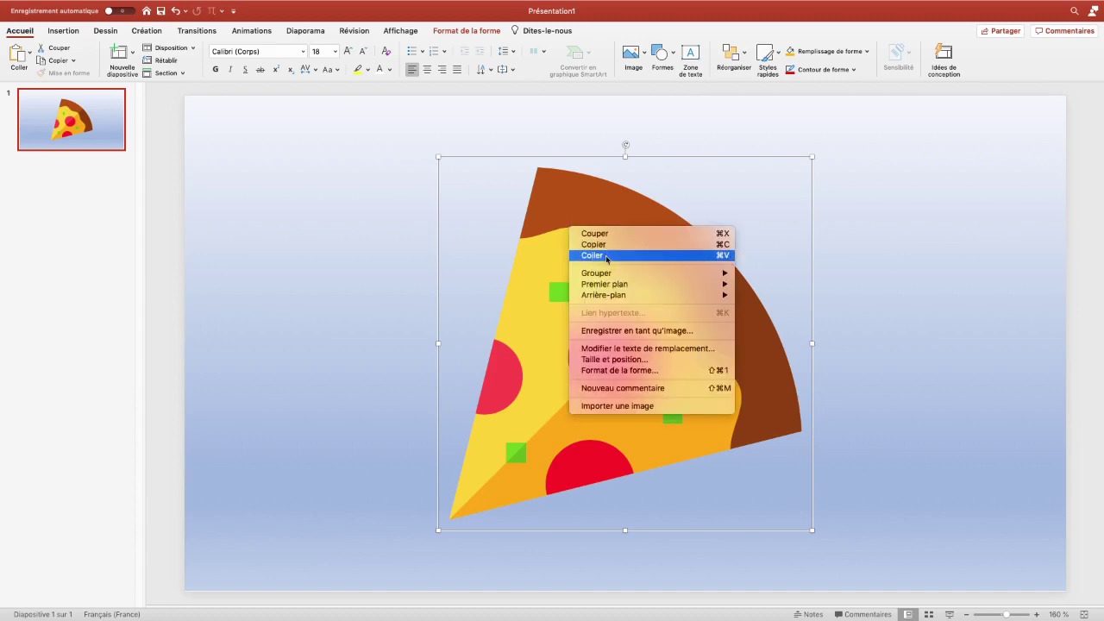
{"action": "mouse_move", "coordinate": [655, 272]}
{"action": "left_click", "coordinate": [772, 302]}
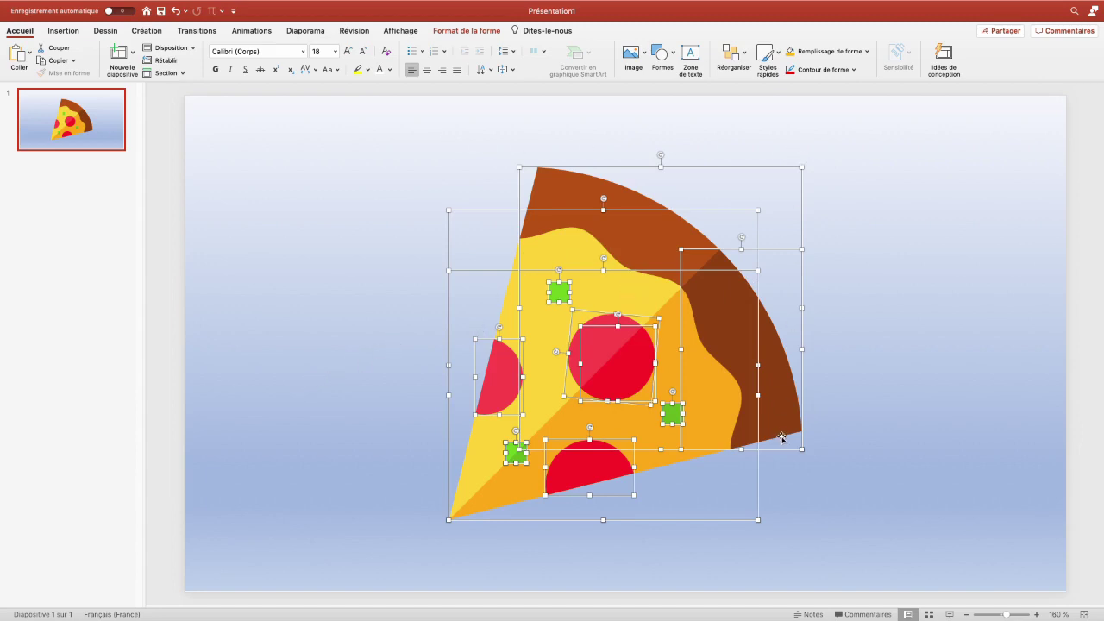
{"action": "left_click", "coordinate": [673, 416]}
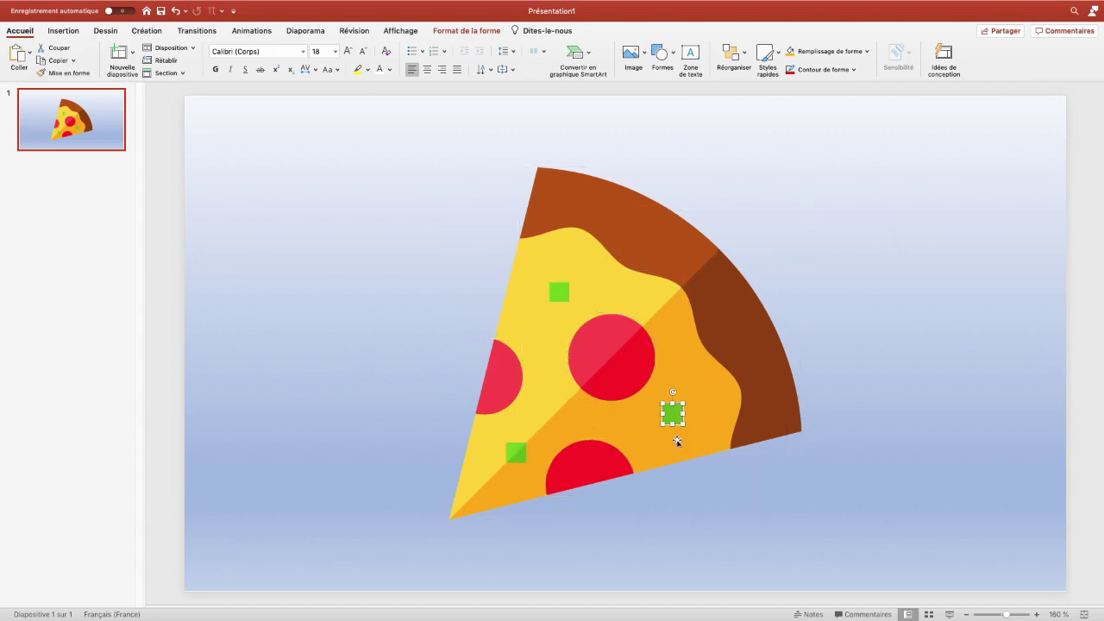
{"action": "left_click_drag", "start_coordinate": [674, 415], "coordinate": [700, 401]}
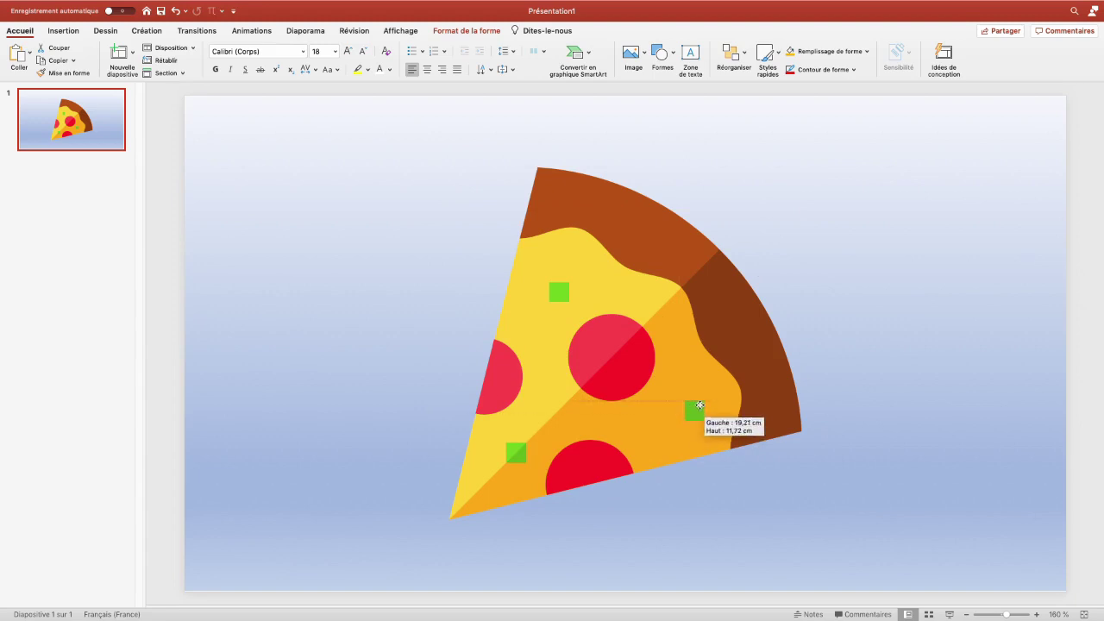
Step: Fill the crust's right-hand shadow shape with dark orange
{"action": "left_click", "coordinate": [866, 51]}
{"action": "key", "text": "Escape"}
{"action": "left_click", "coordinate": [683, 333]}
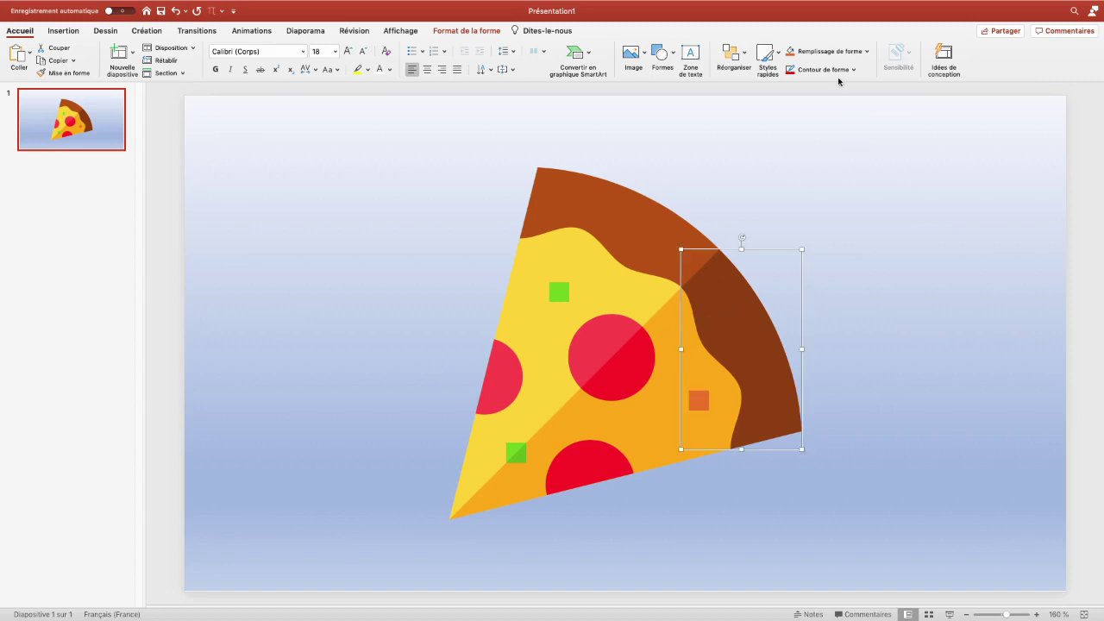
{"action": "left_click", "coordinate": [866, 52]}
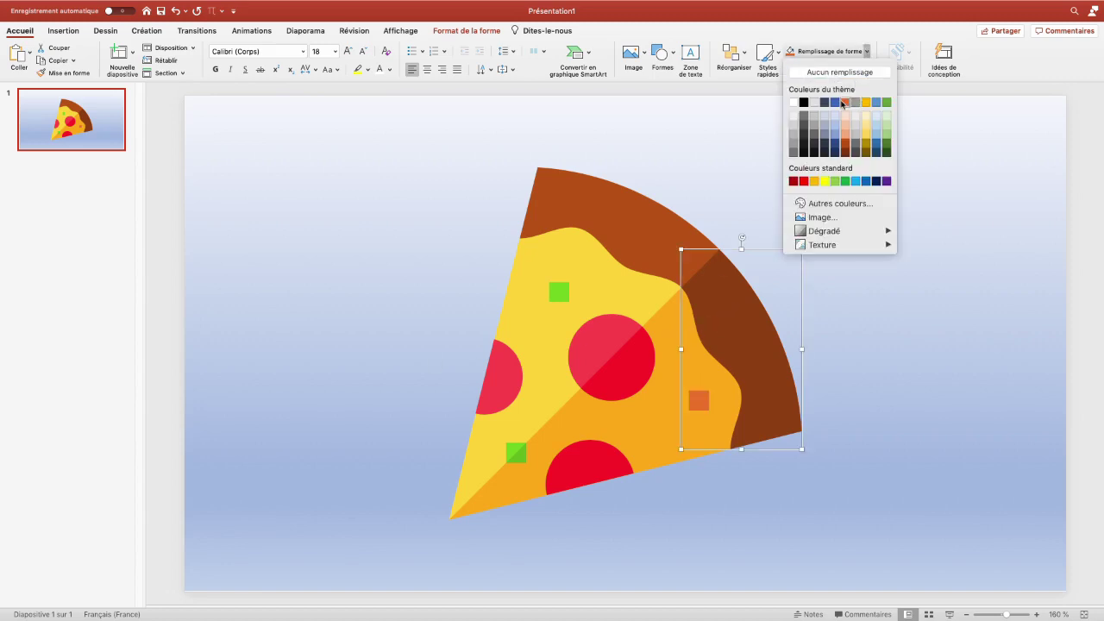
{"action": "left_click", "coordinate": [846, 156]}
{"action": "left_click", "coordinate": [665, 230]}
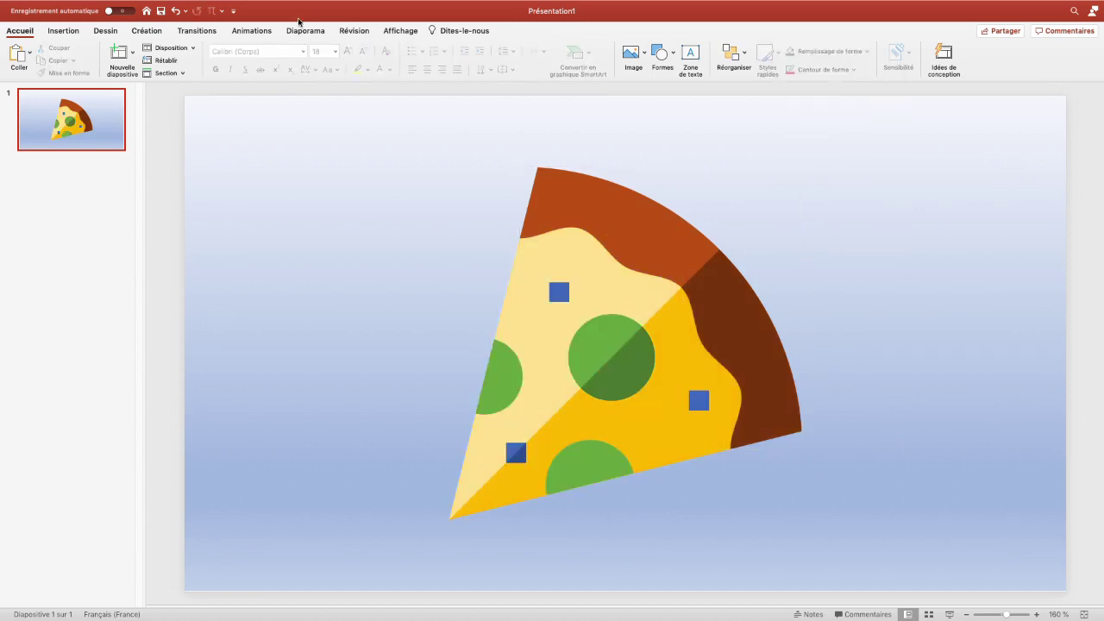
Step: Apply the Orange rouge colour scheme from the Création tab's Variantes > Couleurs
{"action": "left_click", "coordinate": [137, 32]}
{"action": "left_click", "coordinate": [812, 78]}
{"action": "mouse_move", "coordinate": [834, 138]}
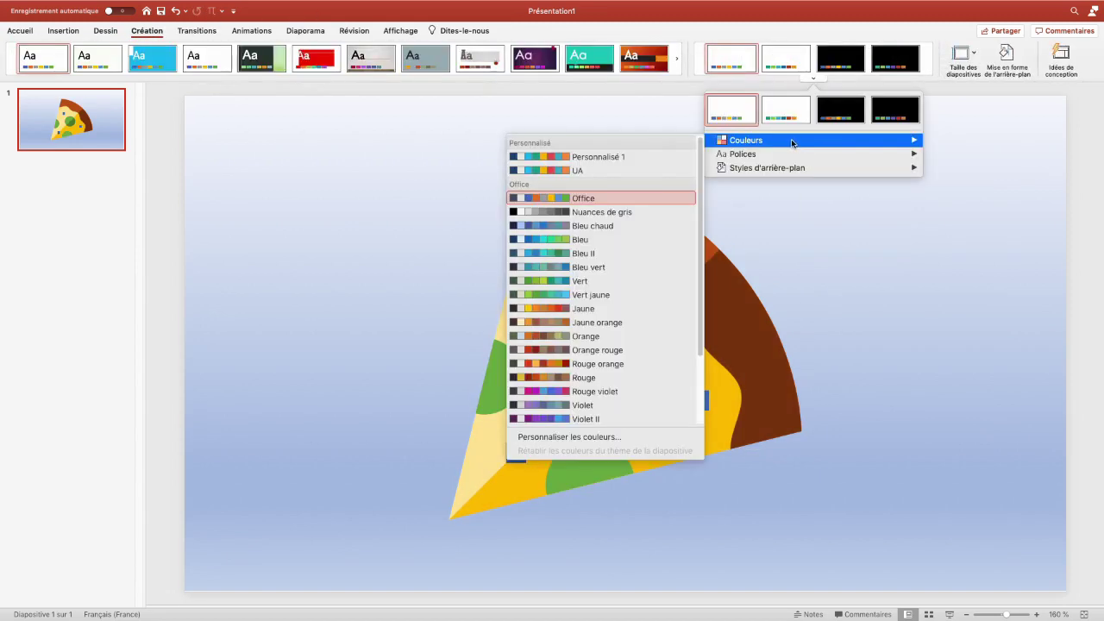
{"action": "left_click", "coordinate": [594, 350]}
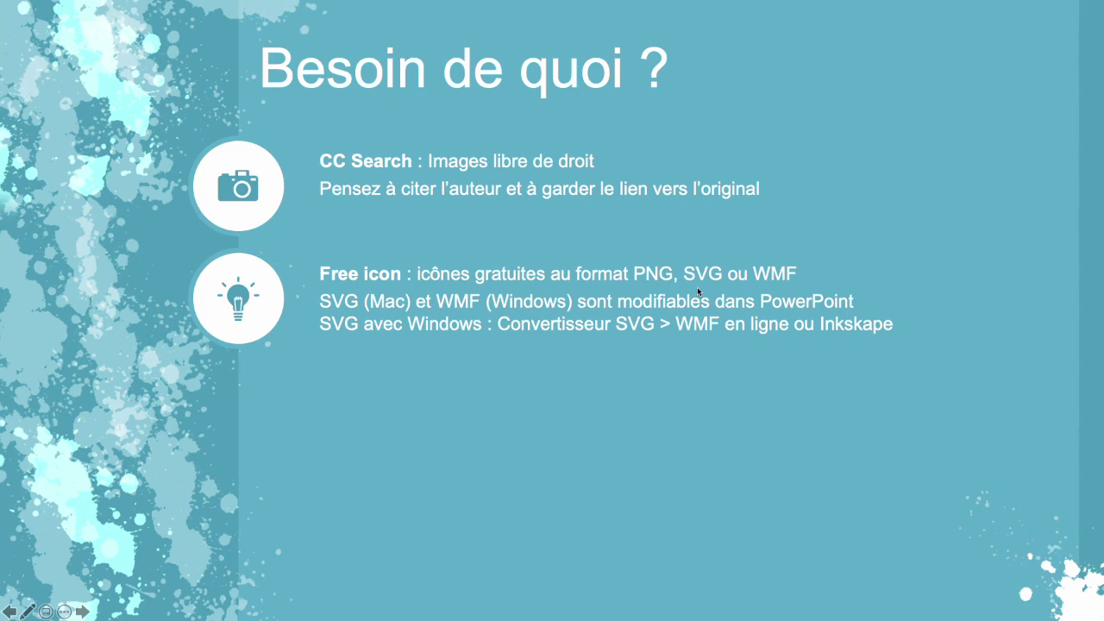
Step: Underline SVG, Windows and Inkskape in ink, draw an arrow, then reveal the Color scheme bullet
{"action": "key", "text": "ctrl+p"}
{"action": "left_click_drag", "start_coordinate": [620, 347], "coordinate": [654, 345]}
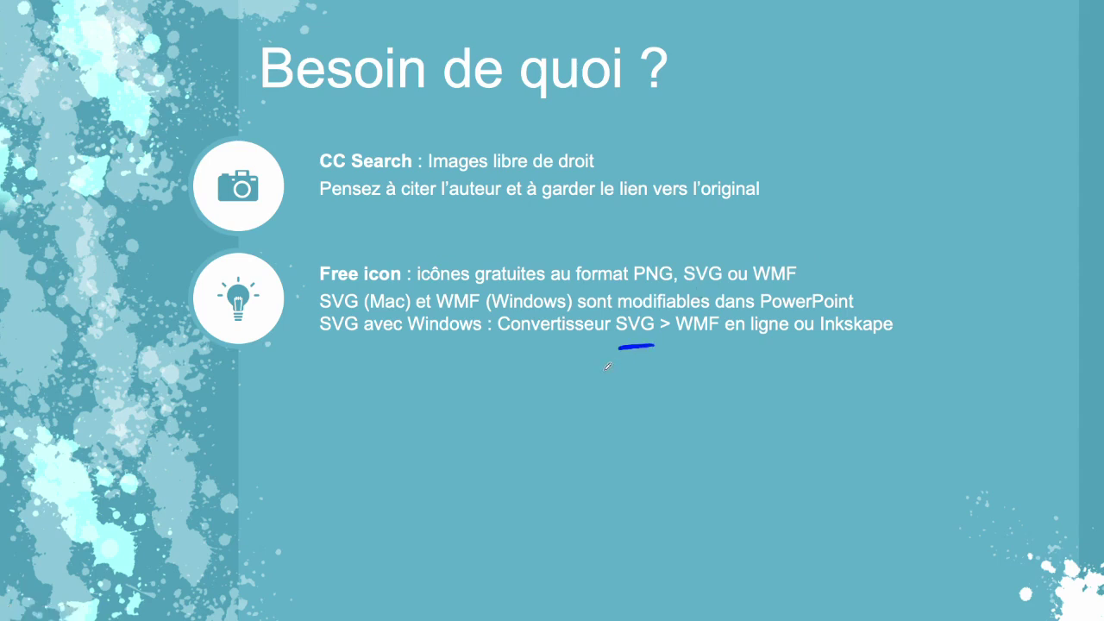
{"action": "left_click_drag", "start_coordinate": [504, 316], "coordinate": [554, 315]}
{"action": "left_click_drag", "start_coordinate": [816, 338], "coordinate": [889, 342]}
{"action": "left_click_drag", "start_coordinate": [640, 341], "coordinate": [811, 354]}
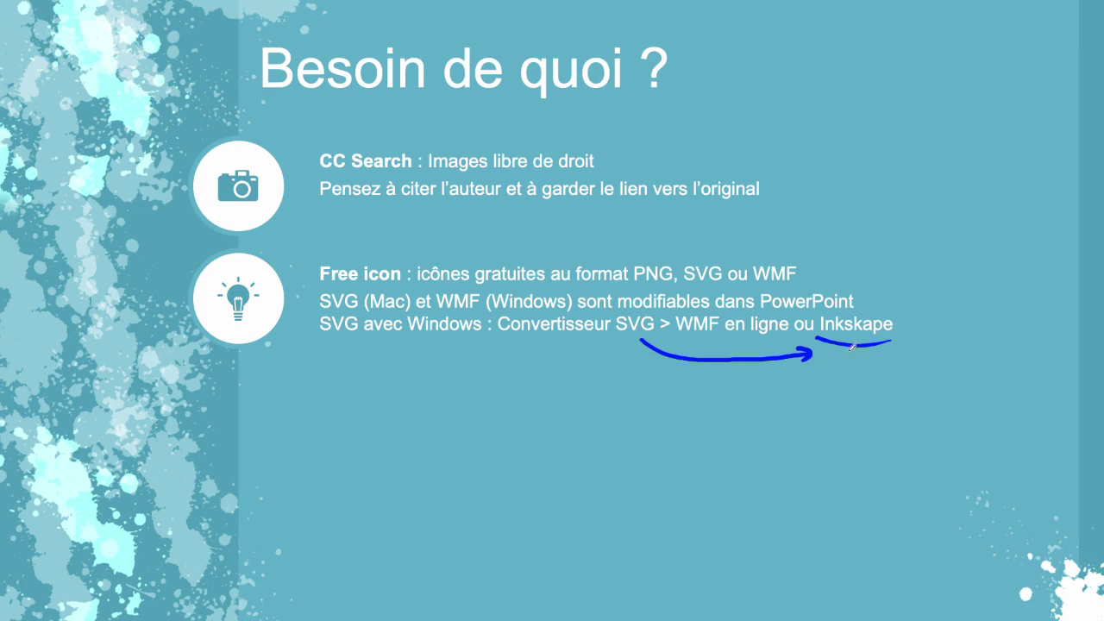
{"action": "key", "text": "Right"}
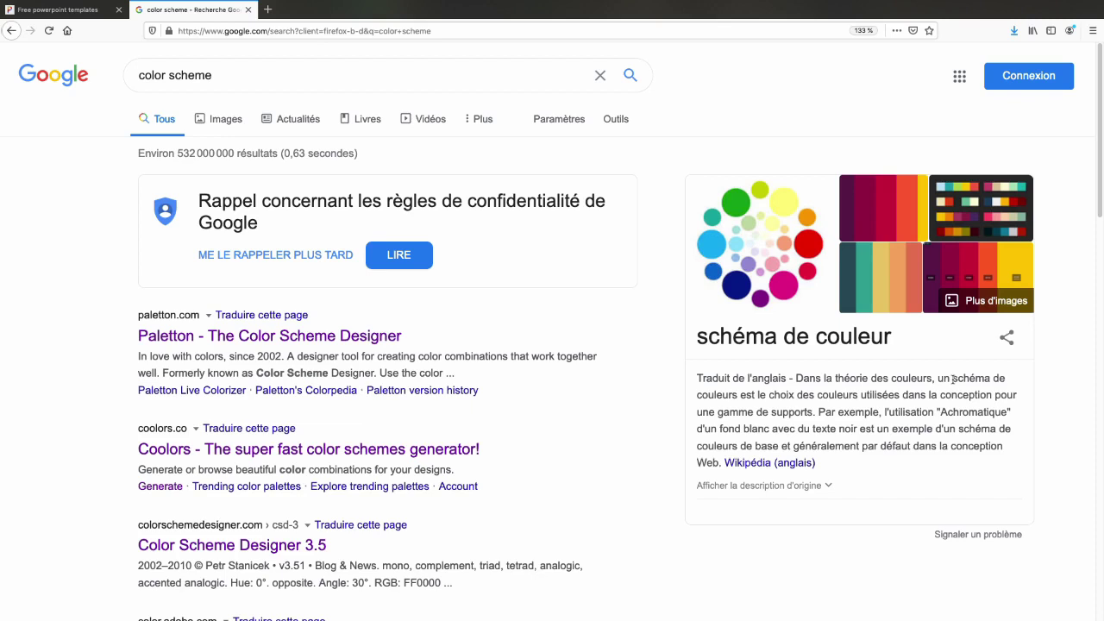
Step: Open the Coolors color schemes generator from the 'color scheme' search results
{"action": "left_click_drag", "start_coordinate": [952, 379], "coordinate": [739, 394]}
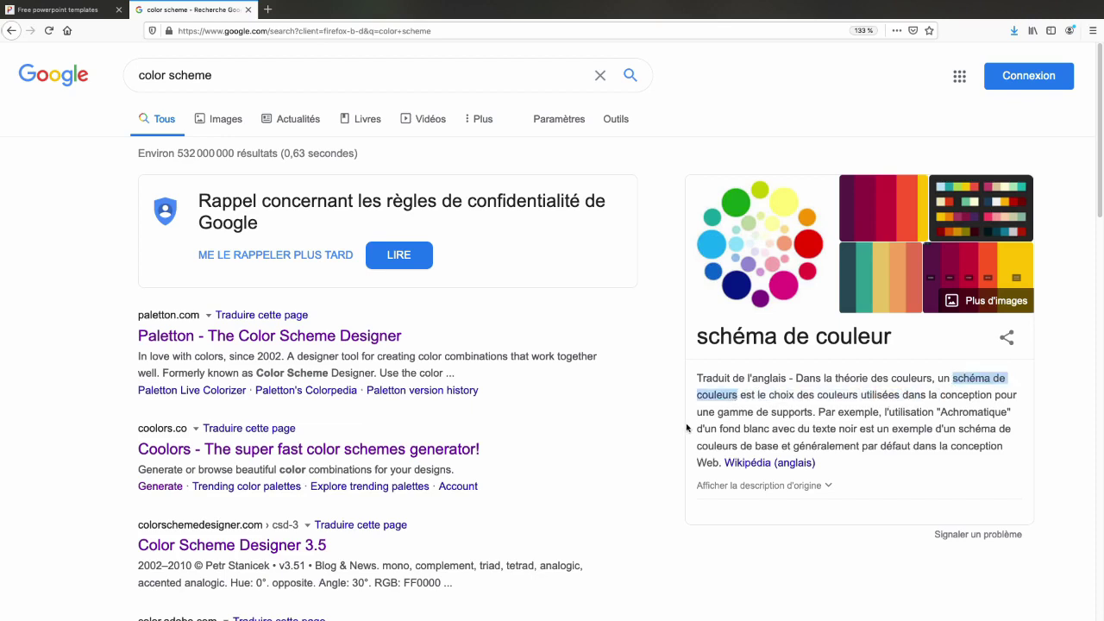
{"action": "left_click", "coordinate": [53, 454]}
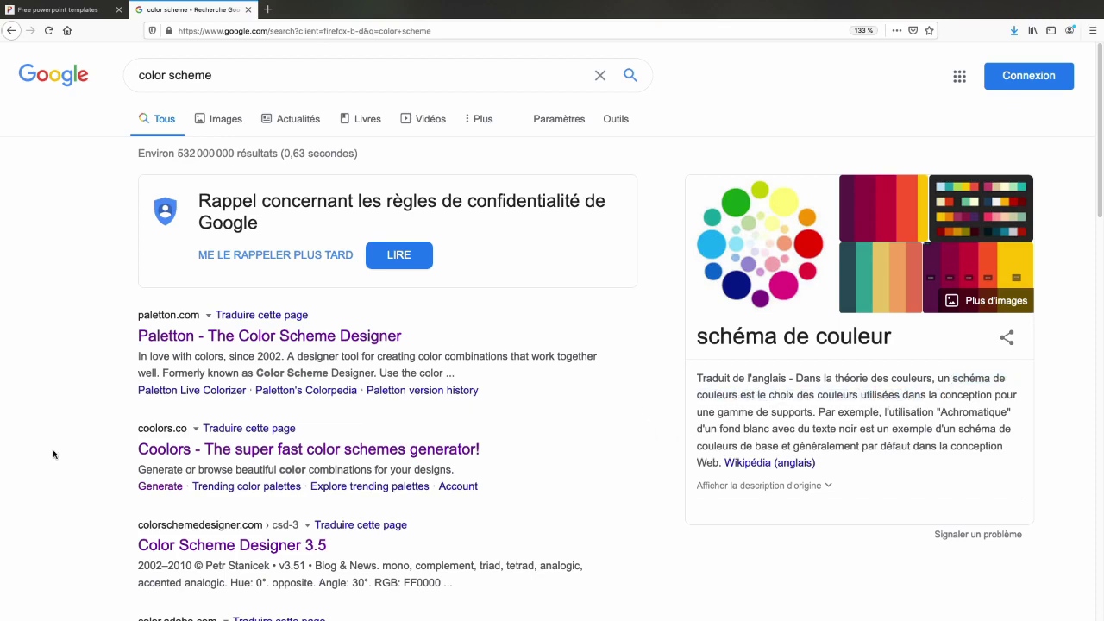
{"action": "left_click", "coordinate": [188, 451]}
Step: Start the Coolors generator and regenerate until the palette is 628395, 96897B, DBAD6A, CF995F, D0CE7C
{"action": "left_click", "coordinate": [274, 341]}
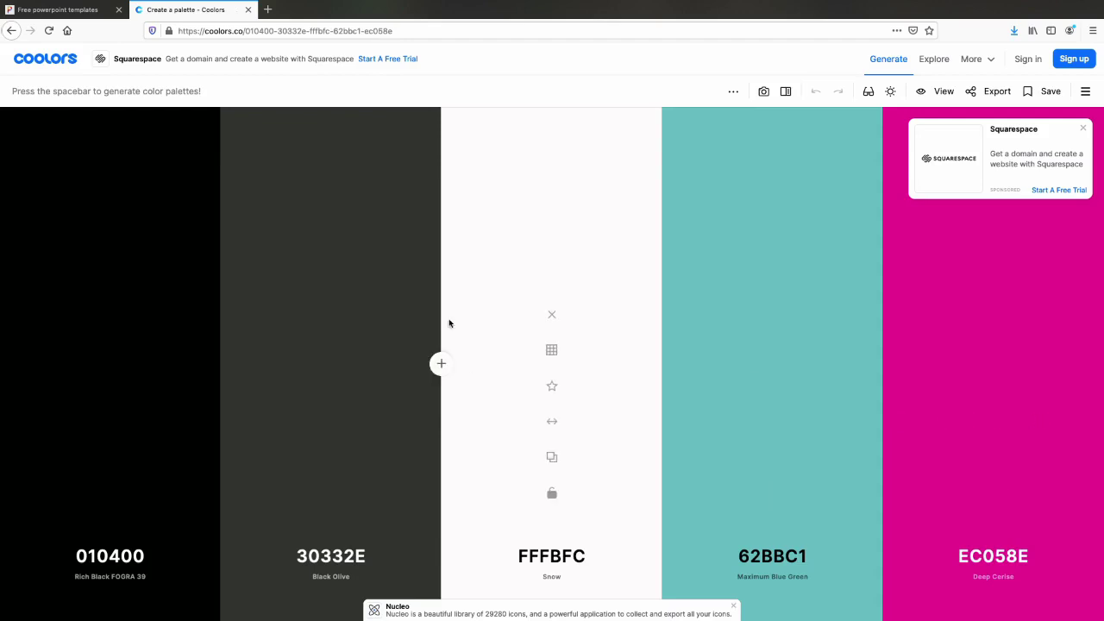
{"action": "key", "text": "space"}
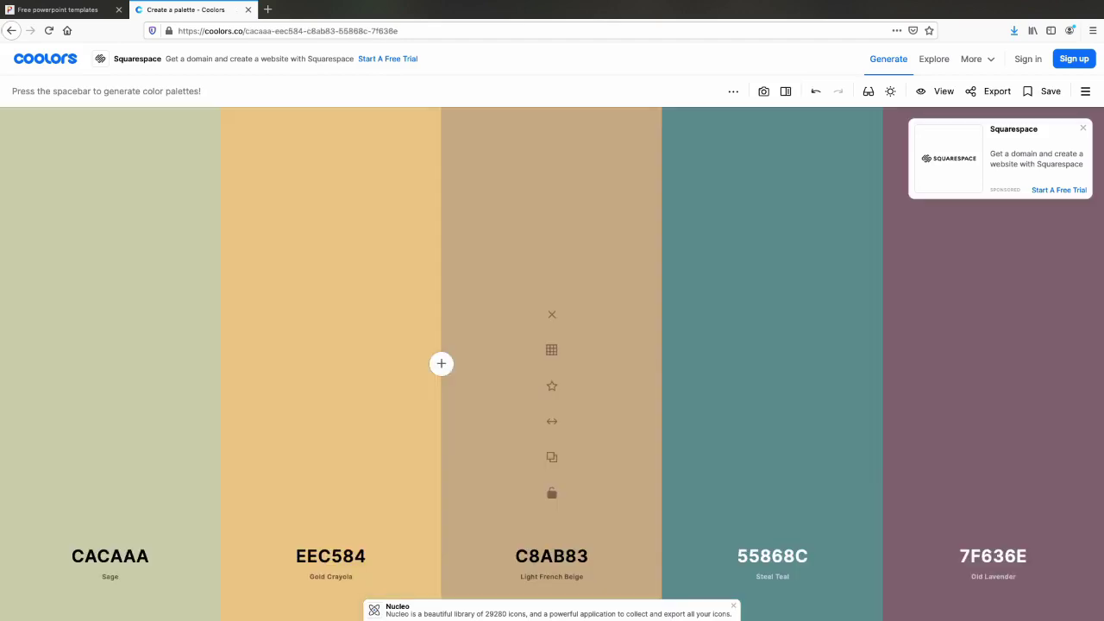
{"action": "key", "text": "space"}
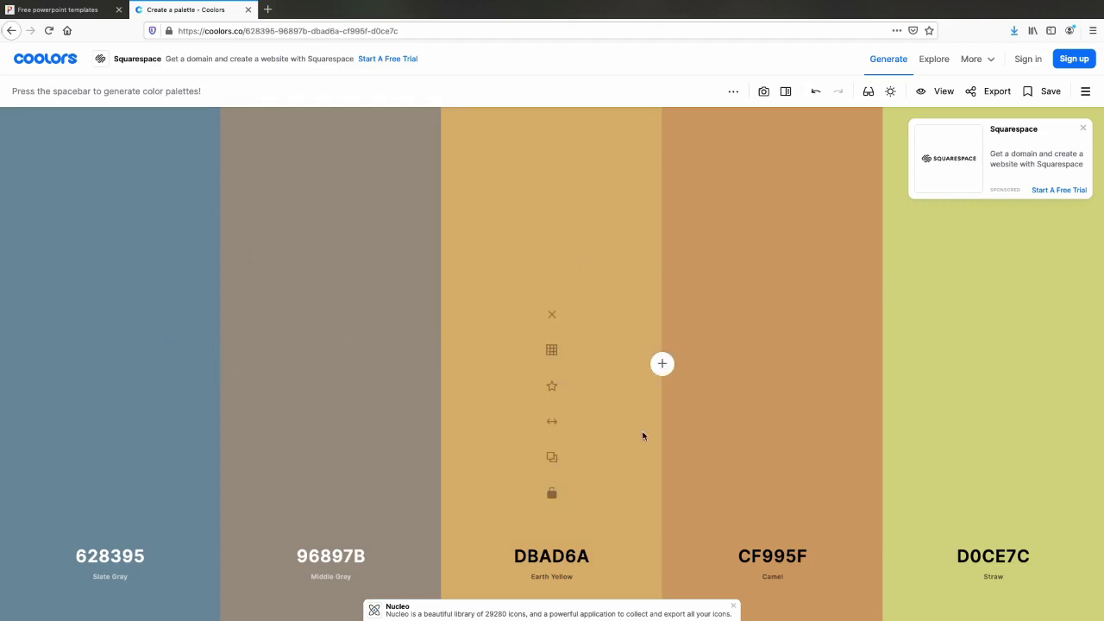
Step: Export the palette as an image and save the file
{"action": "left_click", "coordinate": [991, 93]}
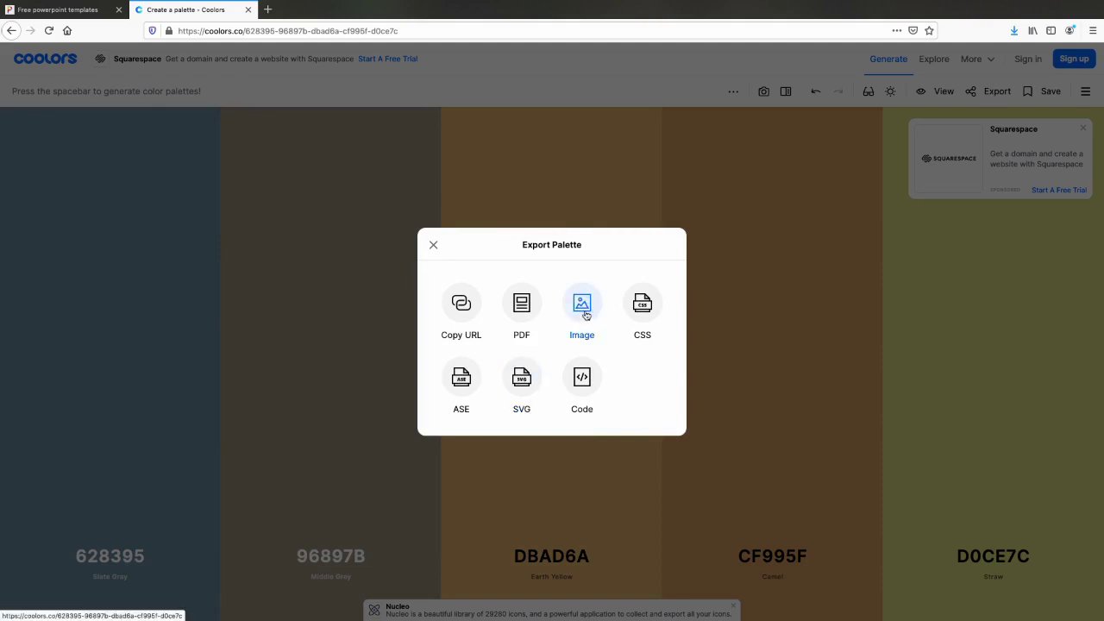
{"action": "left_click", "coordinate": [585, 316]}
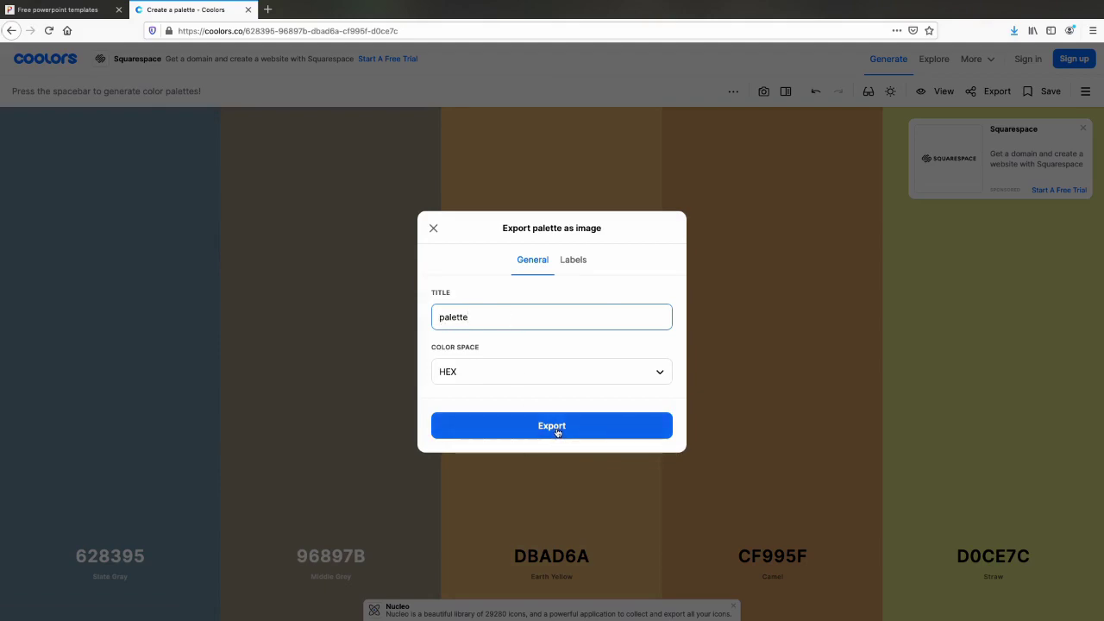
{"action": "left_click", "coordinate": [552, 424]}
{"action": "left_click", "coordinate": [459, 312]}
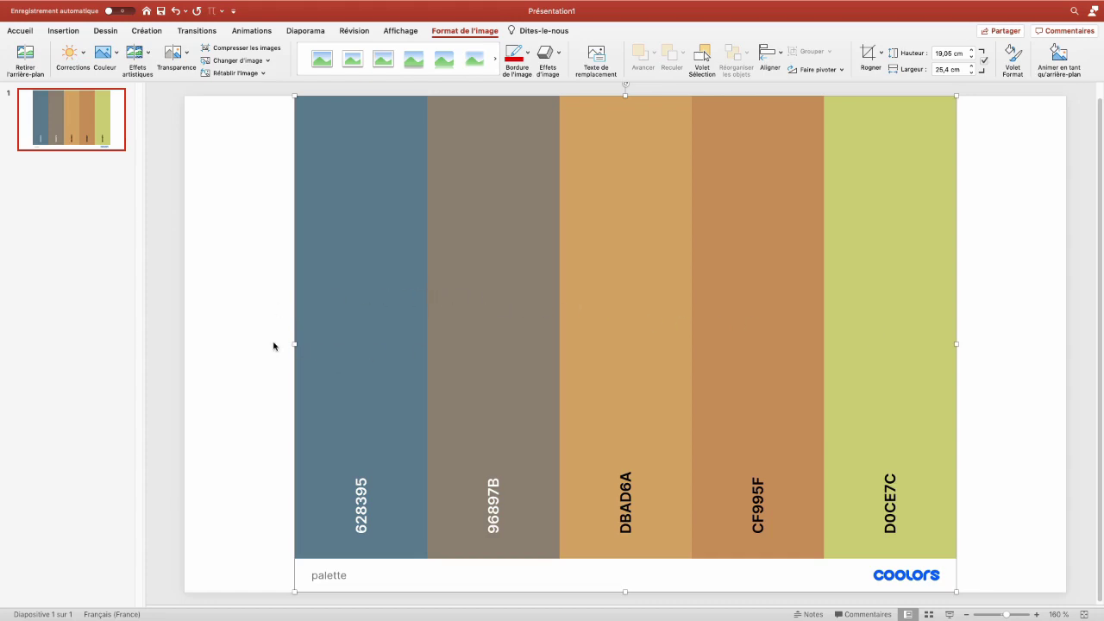
Step: Create a new custom theme colour set named 'Trop beau'
{"action": "left_click", "coordinate": [140, 33]}
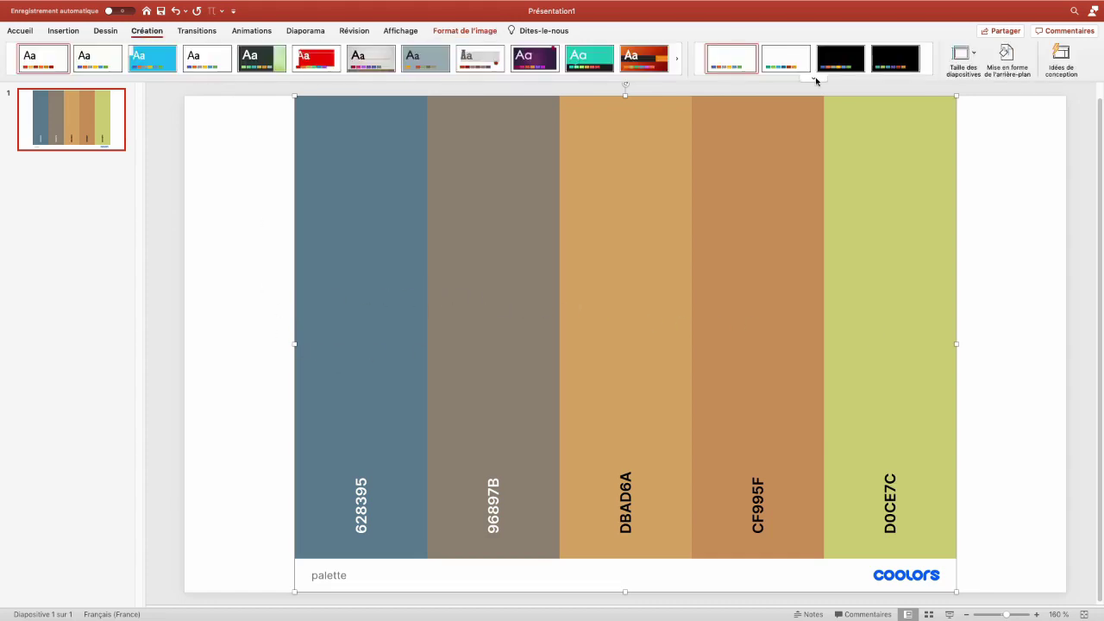
{"action": "left_click", "coordinate": [814, 79]}
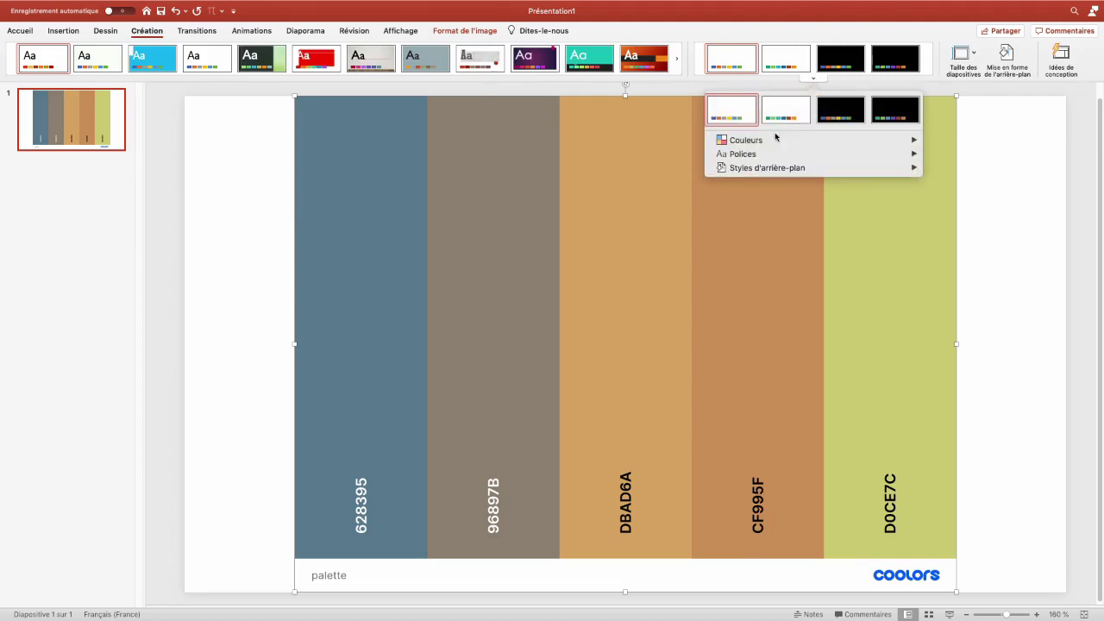
{"action": "mouse_move", "coordinate": [773, 141]}
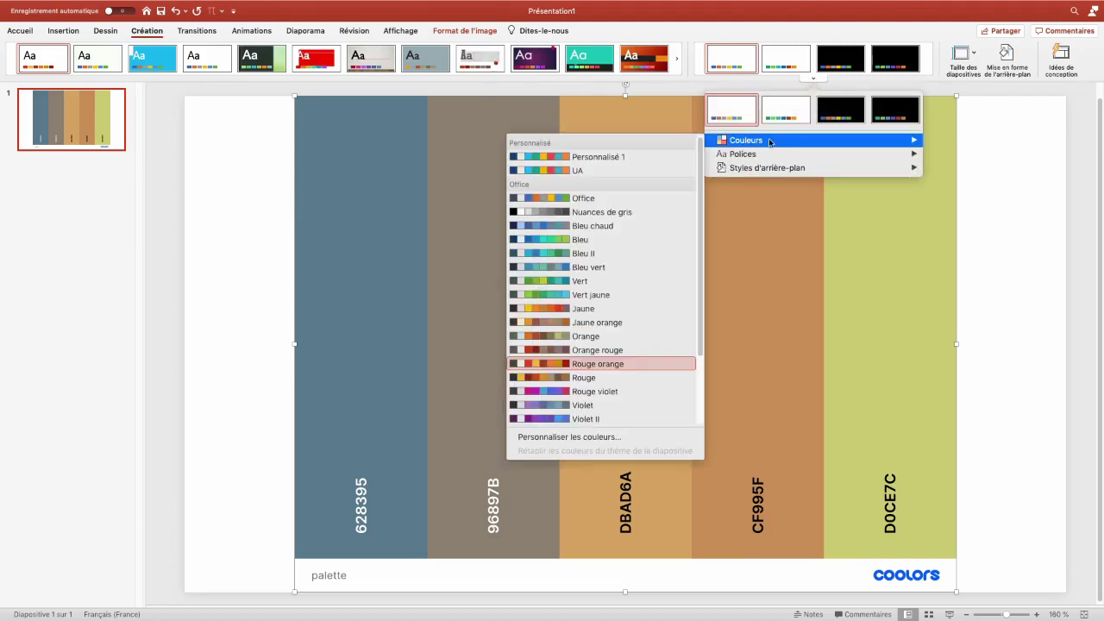
{"action": "left_click", "coordinate": [559, 437]}
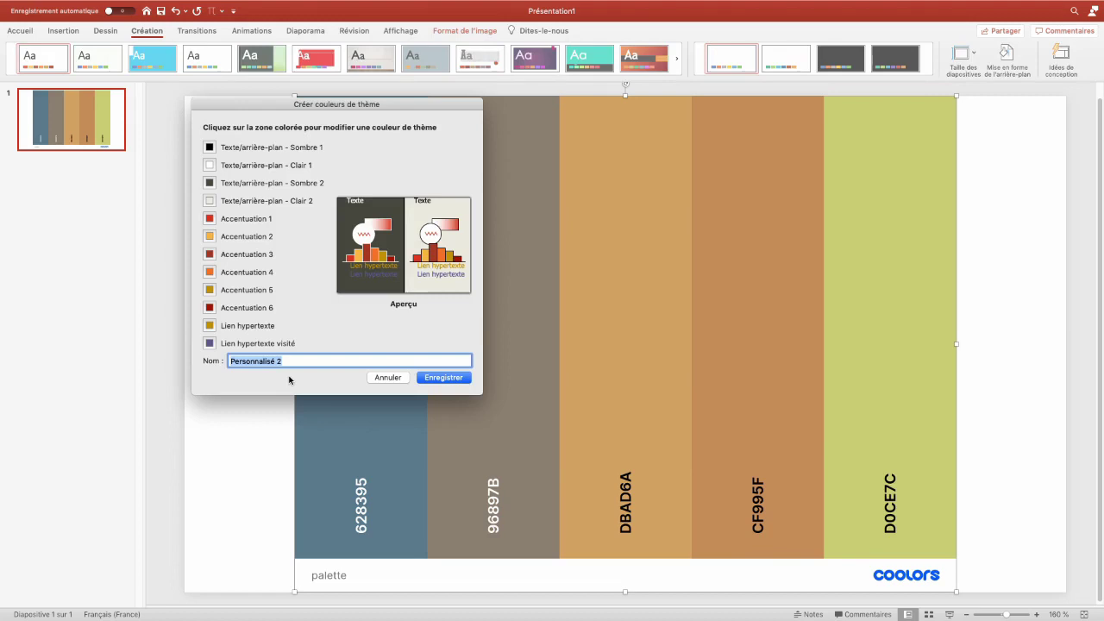
{"action": "type", "text": "Trop beau"}
Step: Eyedrop Accentuation 1, 2, 3 and 5 from the blue, grey, tan and yellow-green stripes, then save
{"action": "left_click", "coordinate": [210, 221]}
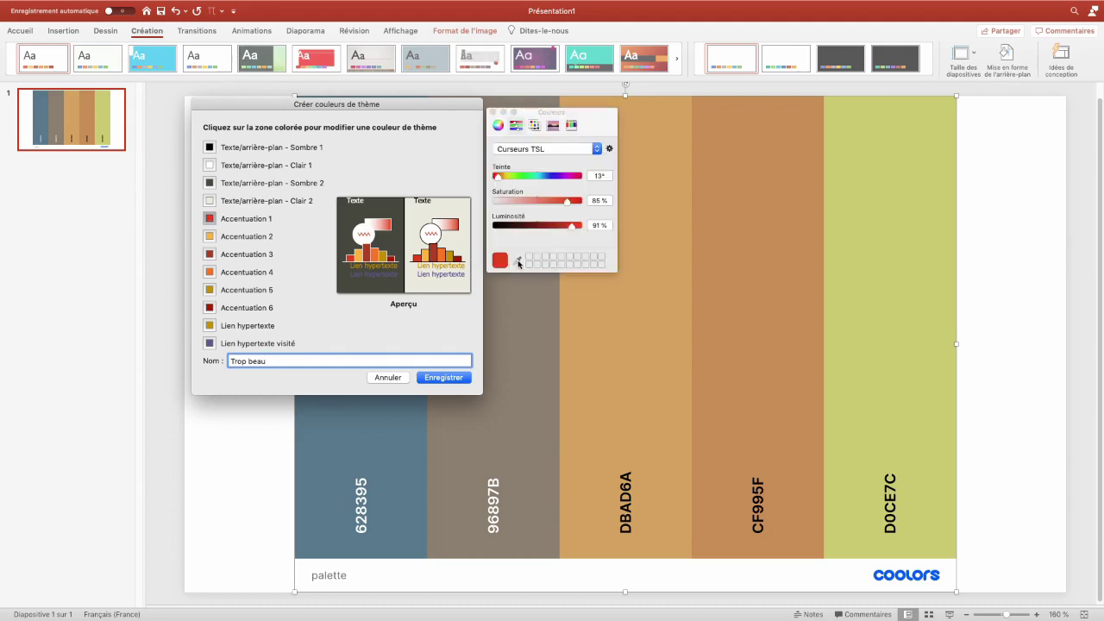
{"action": "left_click", "coordinate": [518, 260]}
{"action": "left_click", "coordinate": [363, 437]}
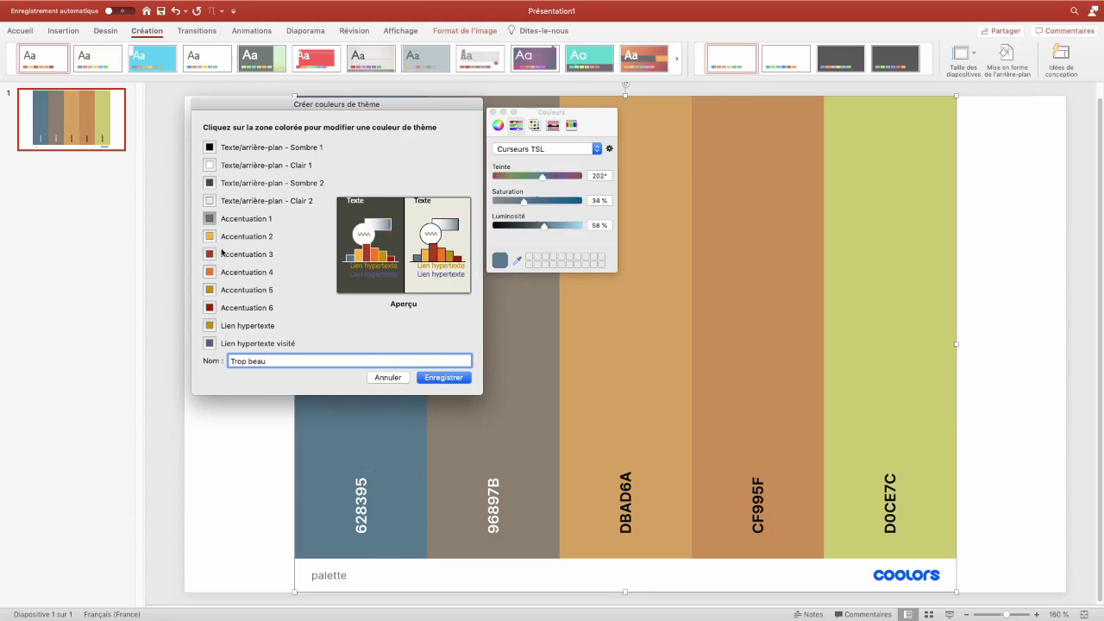
{"action": "left_click", "coordinate": [209, 237]}
{"action": "left_click", "coordinate": [518, 260]}
{"action": "left_click", "coordinate": [493, 363]}
{"action": "left_click", "coordinate": [209, 254]}
{"action": "left_click", "coordinate": [518, 261]}
{"action": "left_click", "coordinate": [651, 379]}
{"action": "left_click", "coordinate": [208, 293]}
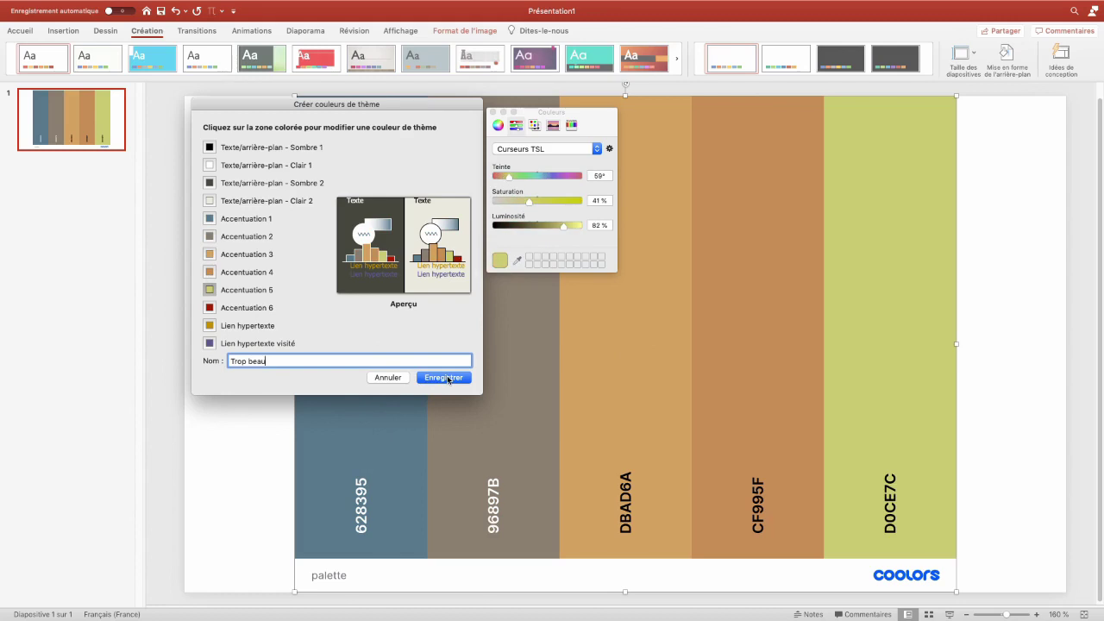
{"action": "left_click", "coordinate": [444, 377]}
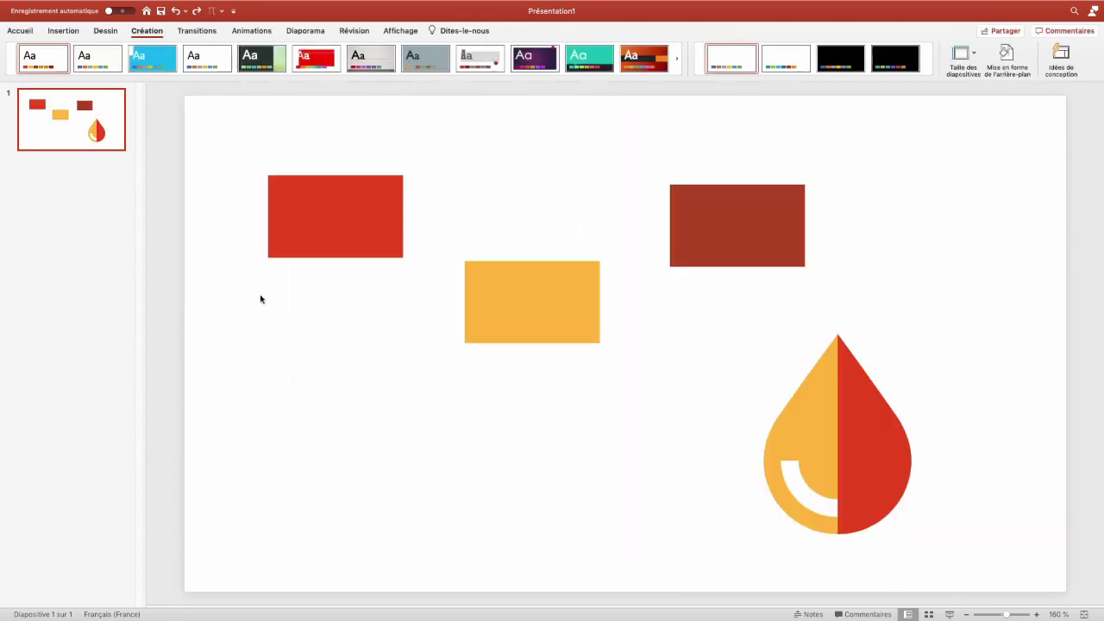
Step: Apply the custom 'Trop beau' scheme from the Variants colour list to the slide's shapes
{"action": "left_click", "coordinate": [812, 79]}
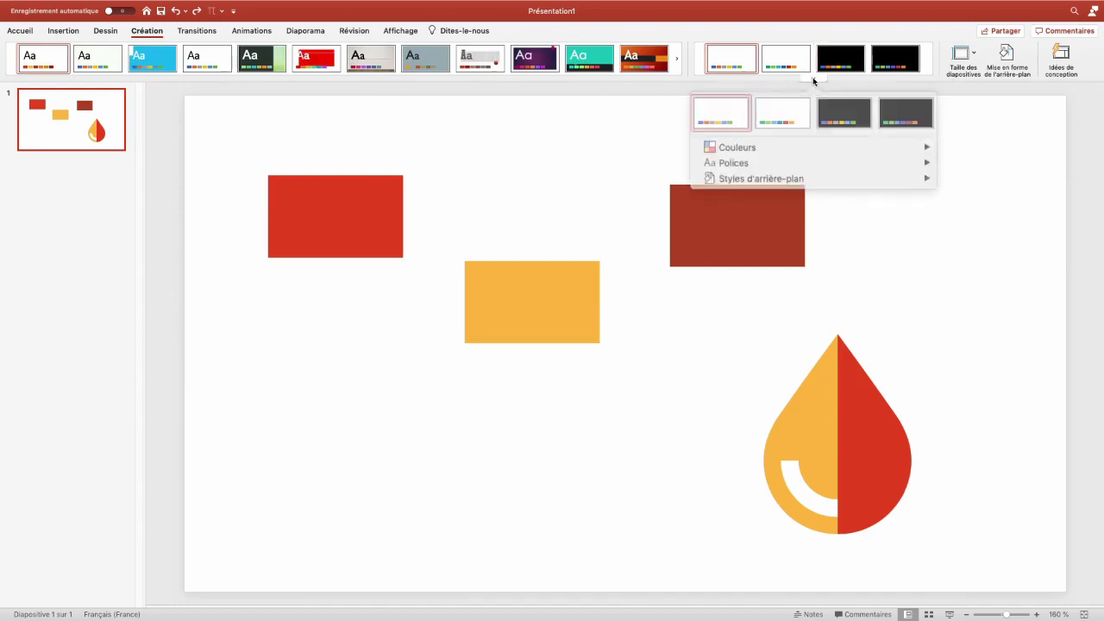
{"action": "mouse_move", "coordinate": [743, 139]}
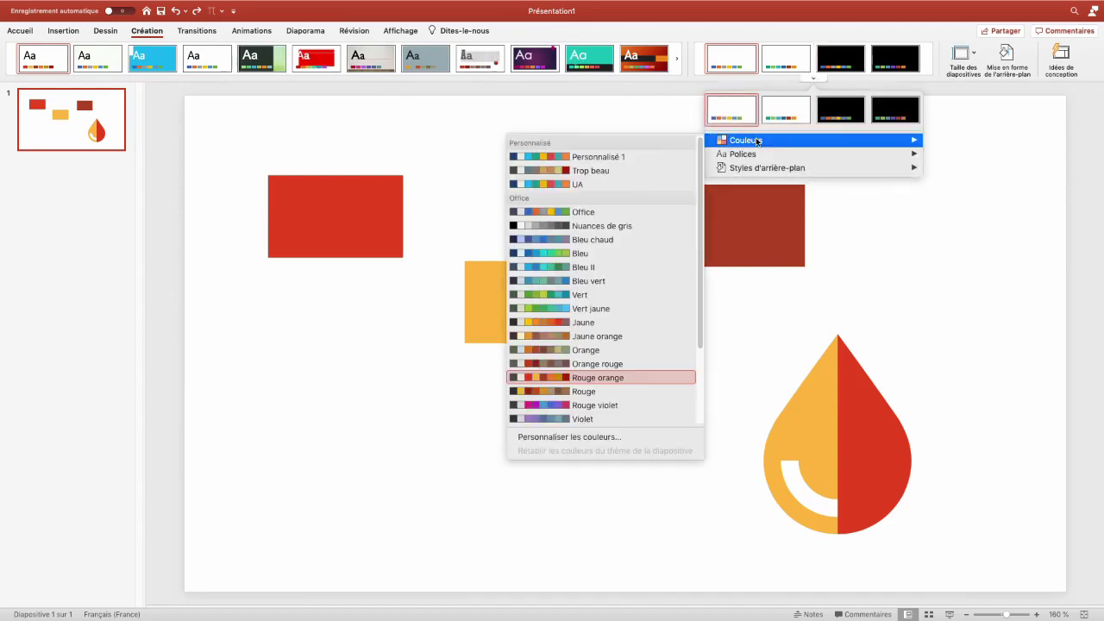
{"action": "left_click", "coordinate": [595, 174]}
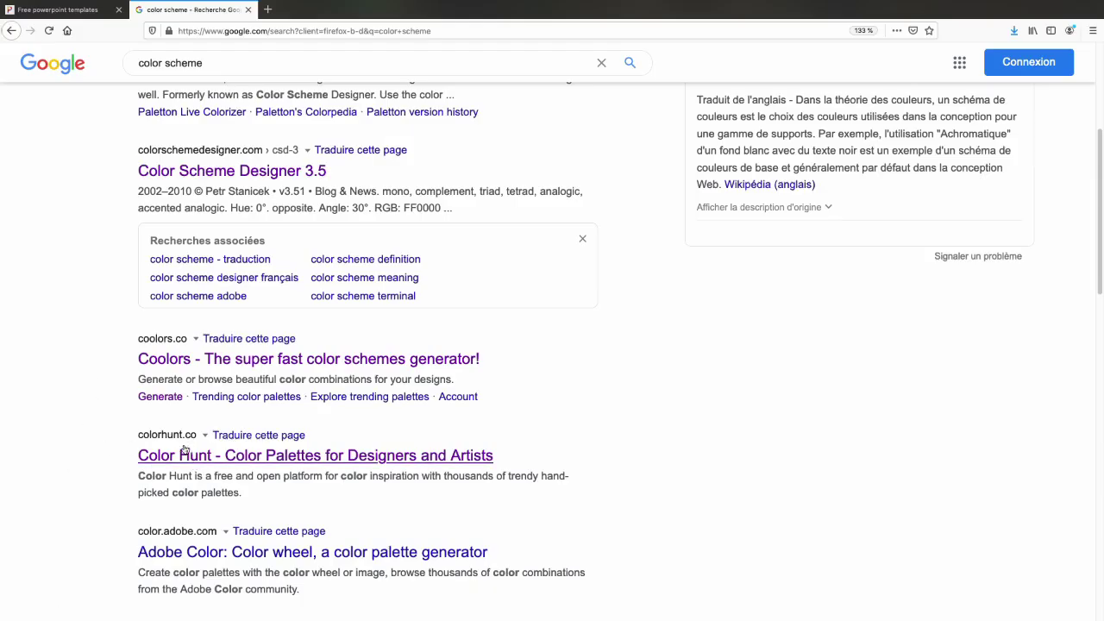
Step: Open Color Hunt and download palette 192017 (sage green, peach, coral, crimson) as an image
{"action": "left_click", "coordinate": [181, 454]}
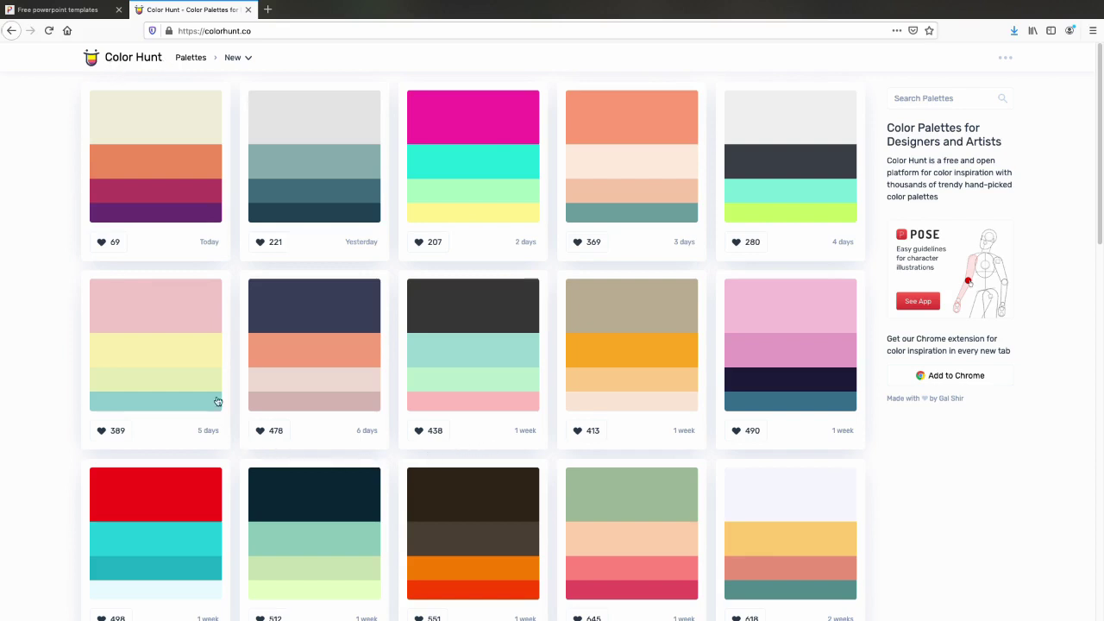
{"action": "scroll", "coordinate": [640, 348], "scroll_direction": "down", "scroll_amount": 2}
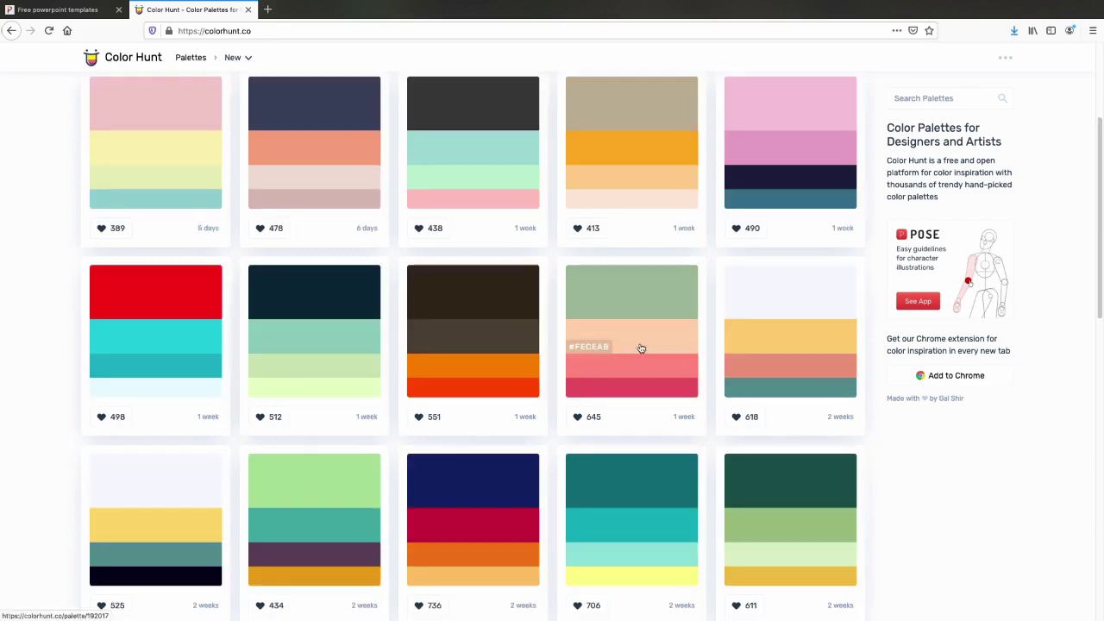
{"action": "left_click", "coordinate": [641, 348]}
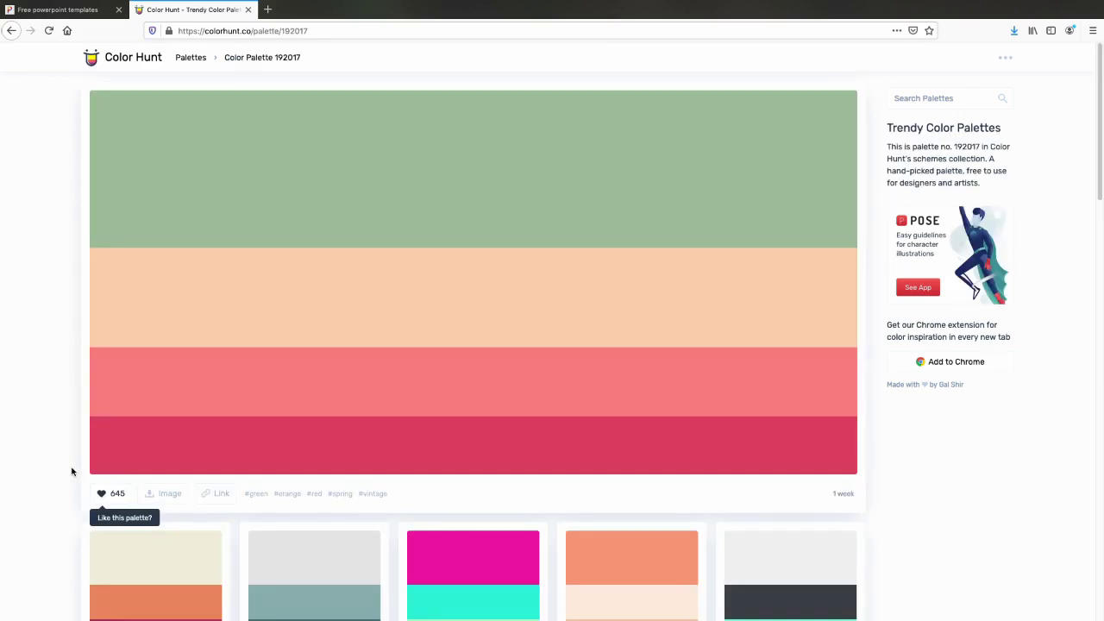
{"action": "left_click", "coordinate": [159, 499]}
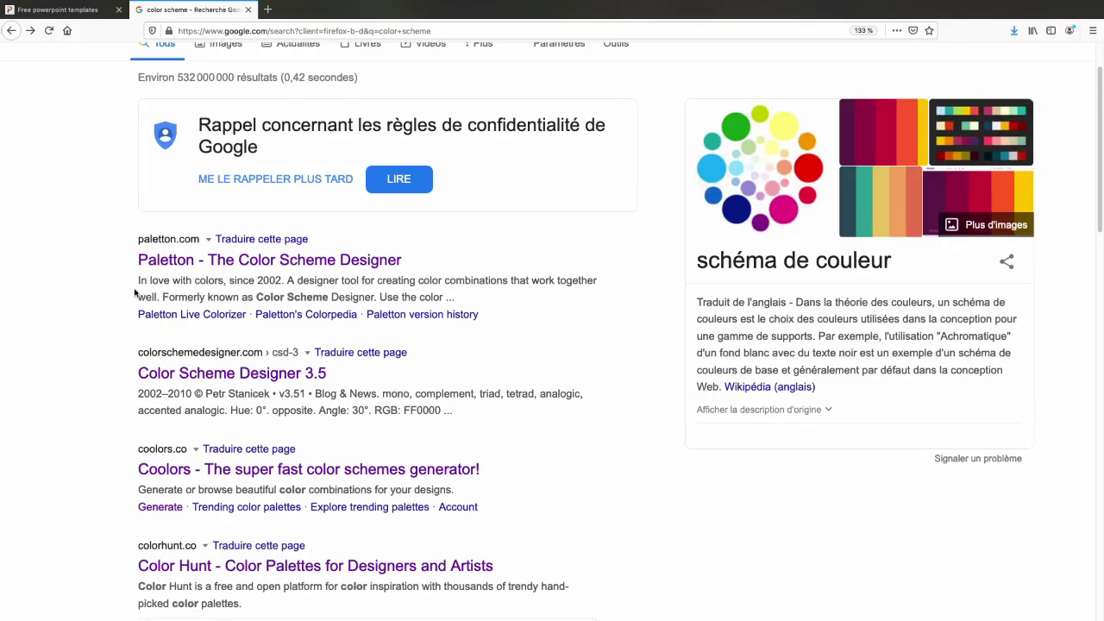
Step: Open Paletton, adjust the base hue and shades, and choose the four-colour Tetrad scheme
{"action": "left_click", "coordinate": [142, 262]}
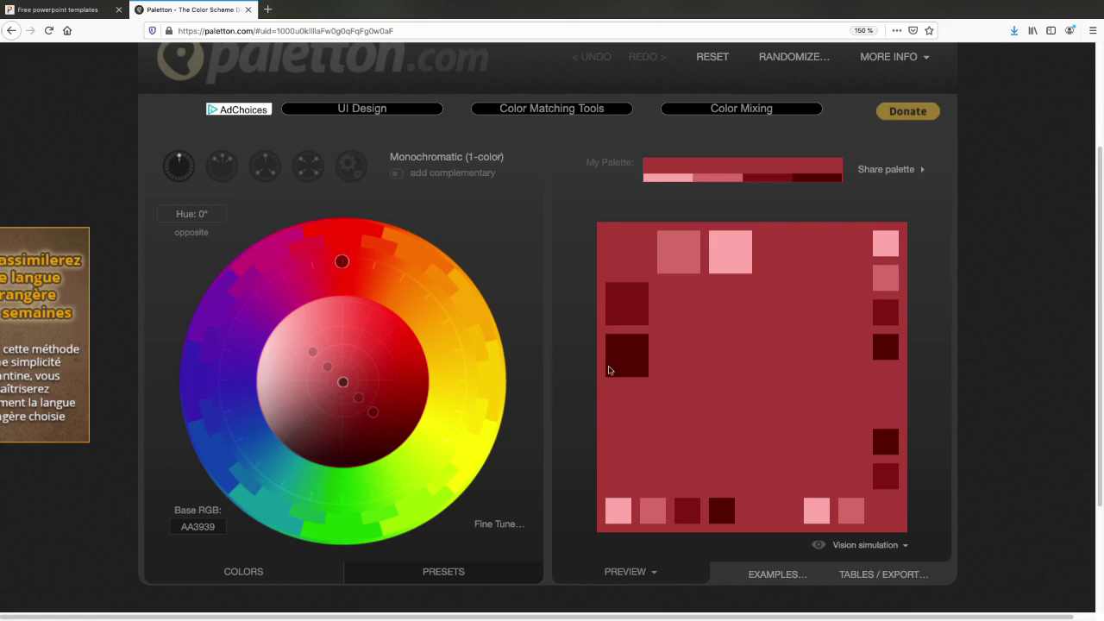
{"action": "left_click_drag", "start_coordinate": [342, 382], "coordinate": [389, 380]}
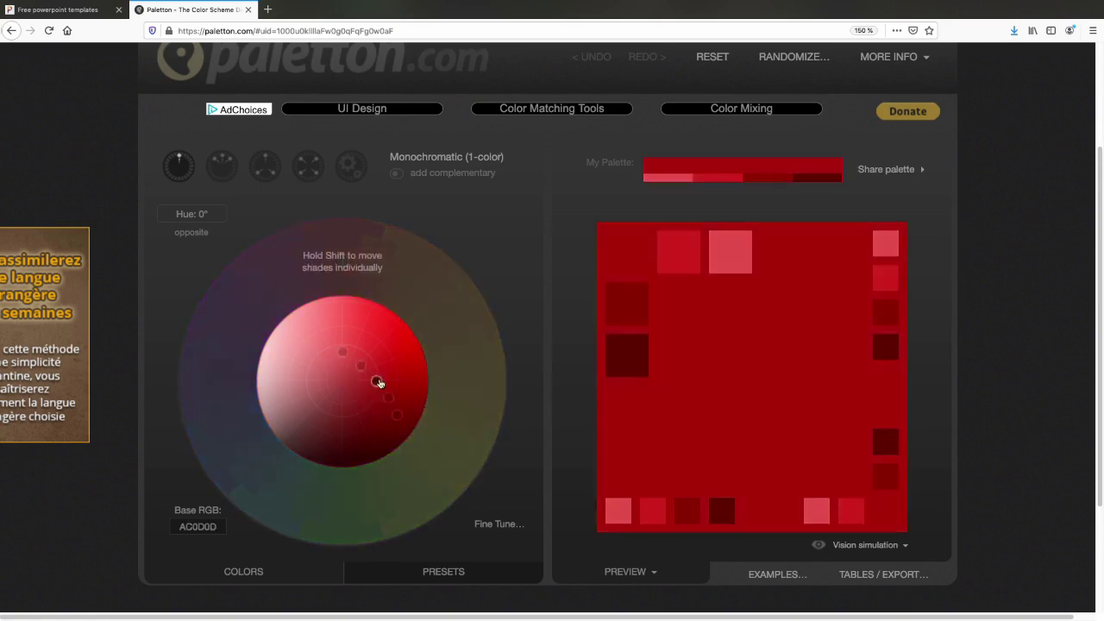
{"action": "left_click", "coordinate": [240, 306]}
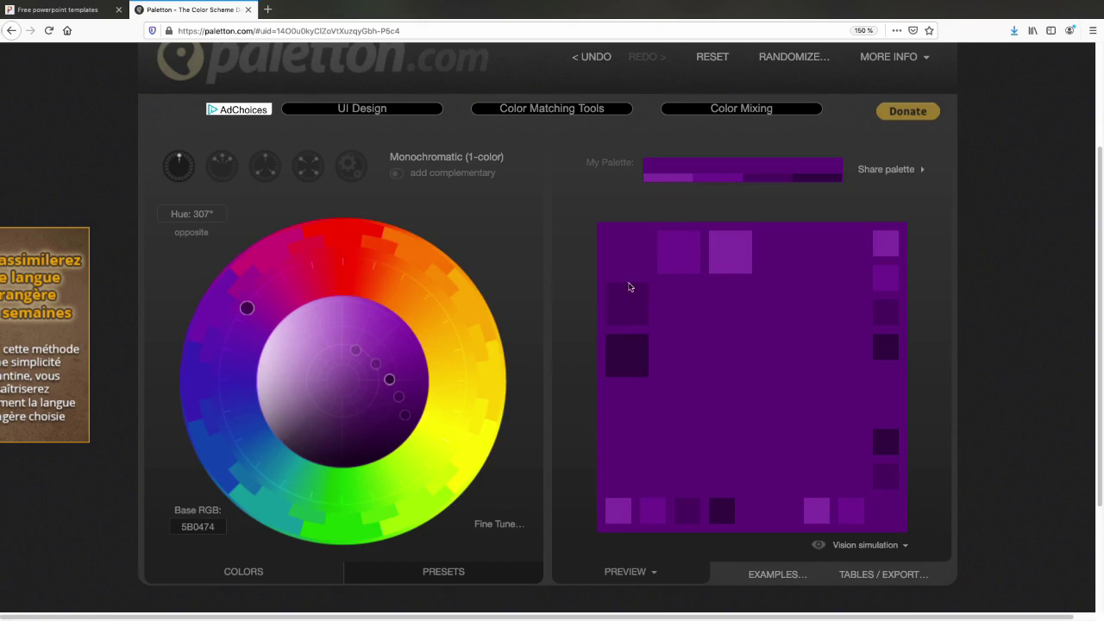
{"action": "left_click", "coordinate": [221, 166]}
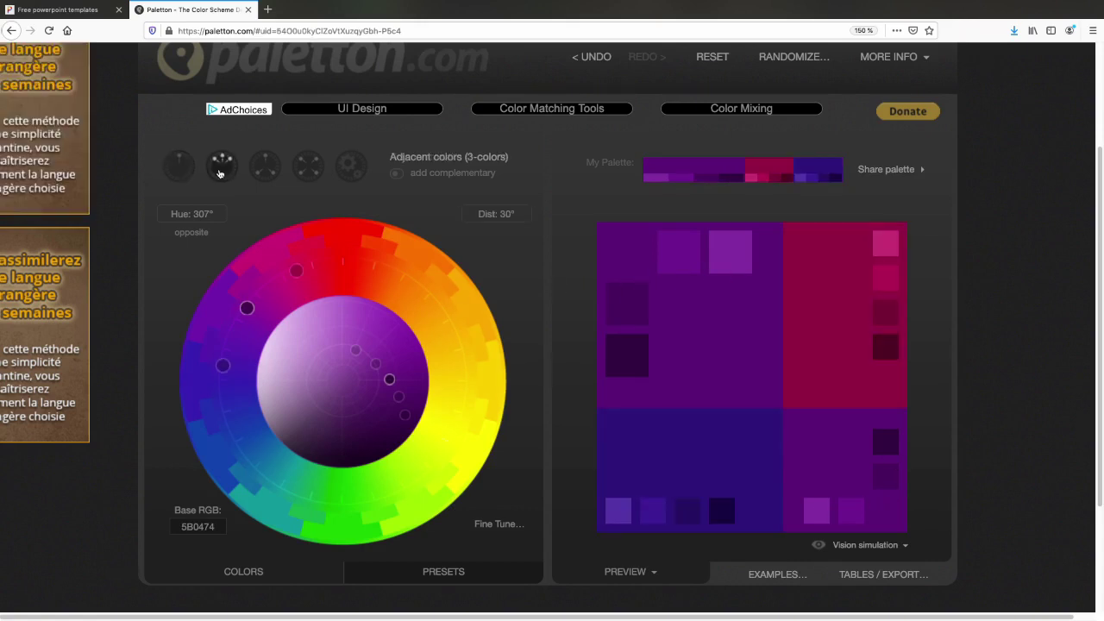
{"action": "left_click", "coordinate": [265, 166]}
{"action": "left_click", "coordinate": [307, 169]}
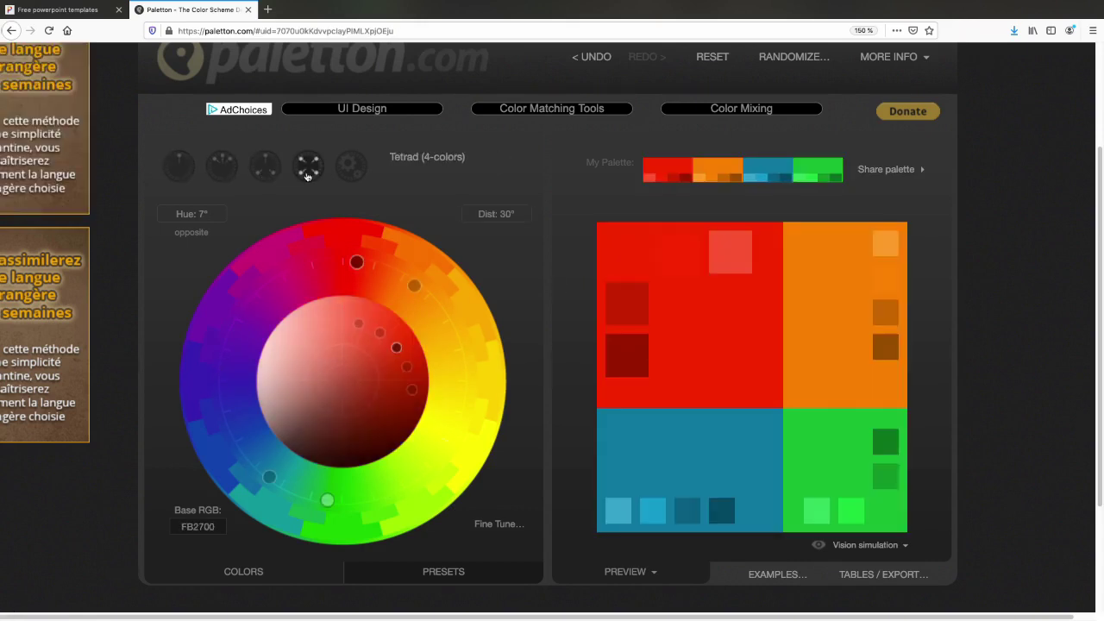
Step: Export the palette swatches as a 400×75 PNG image and copy it
{"action": "left_click", "coordinate": [903, 575]}
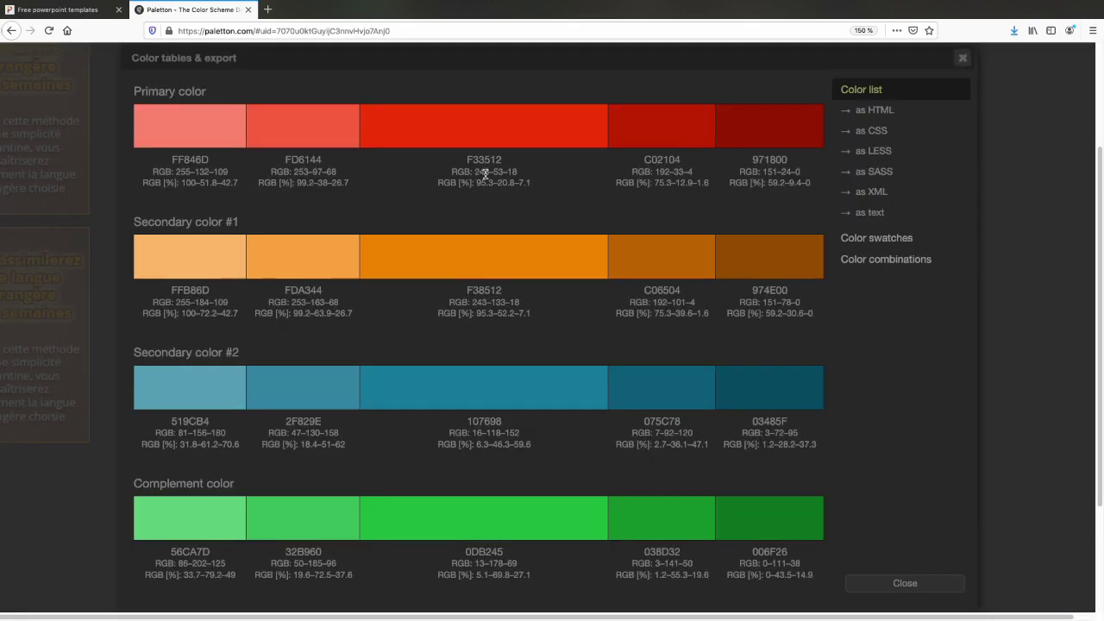
{"action": "left_click", "coordinate": [874, 243]}
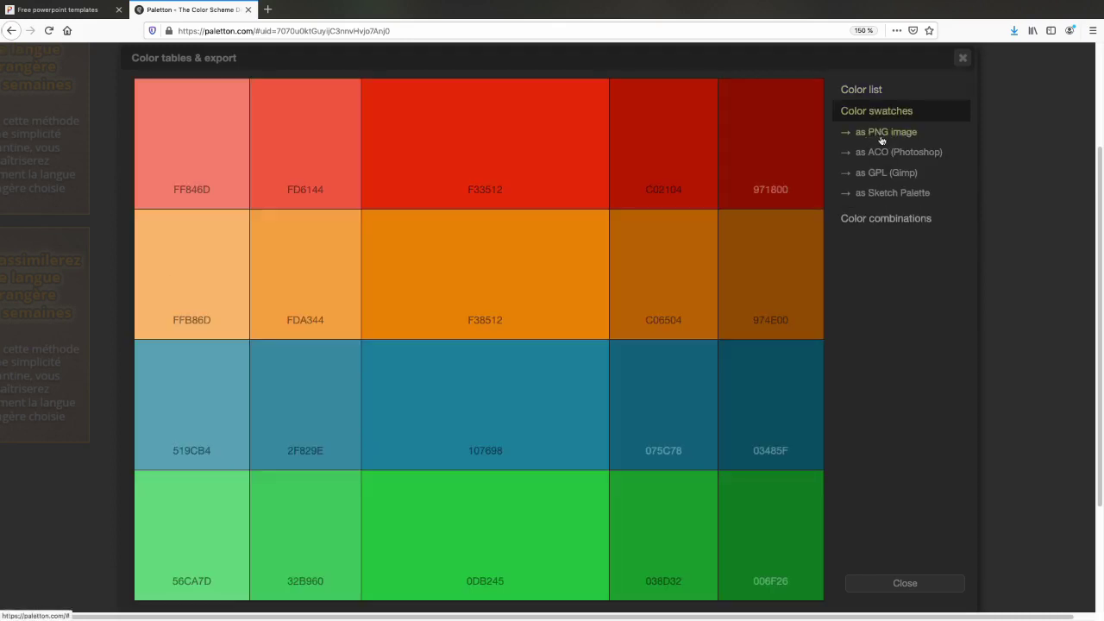
{"action": "left_click", "coordinate": [888, 134]}
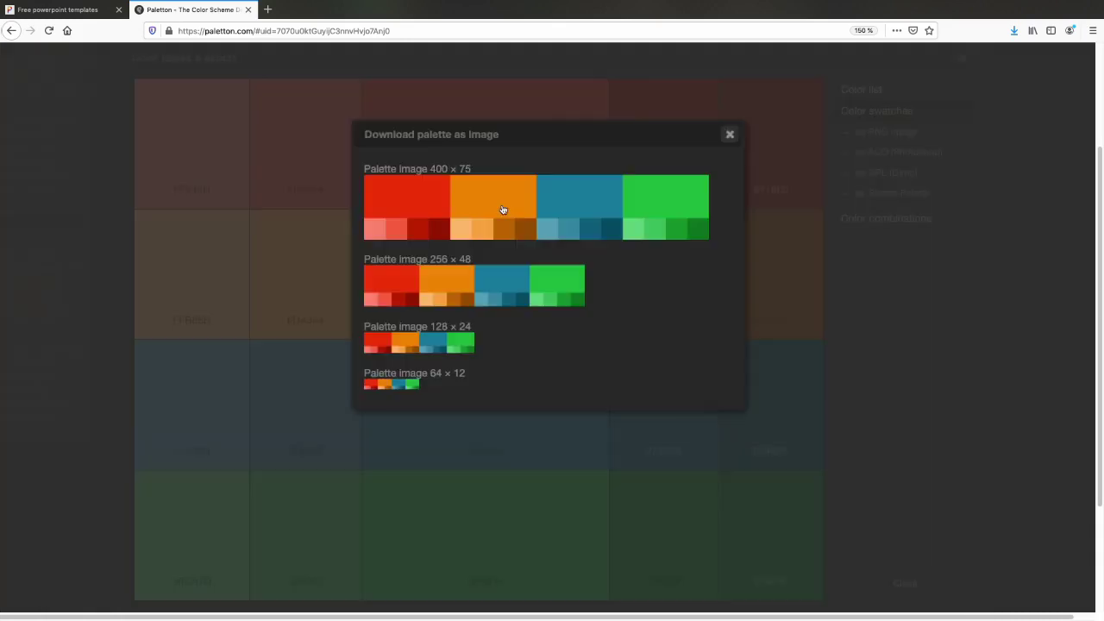
{"action": "left_click", "coordinate": [502, 210]}
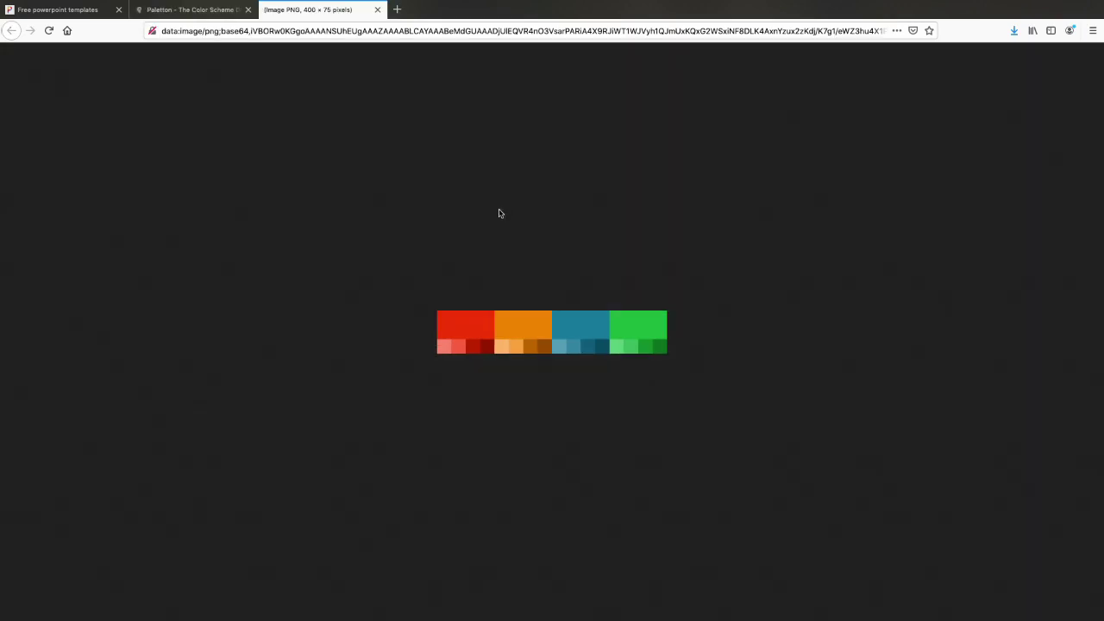
{"action": "right_click", "coordinate": [516, 328]}
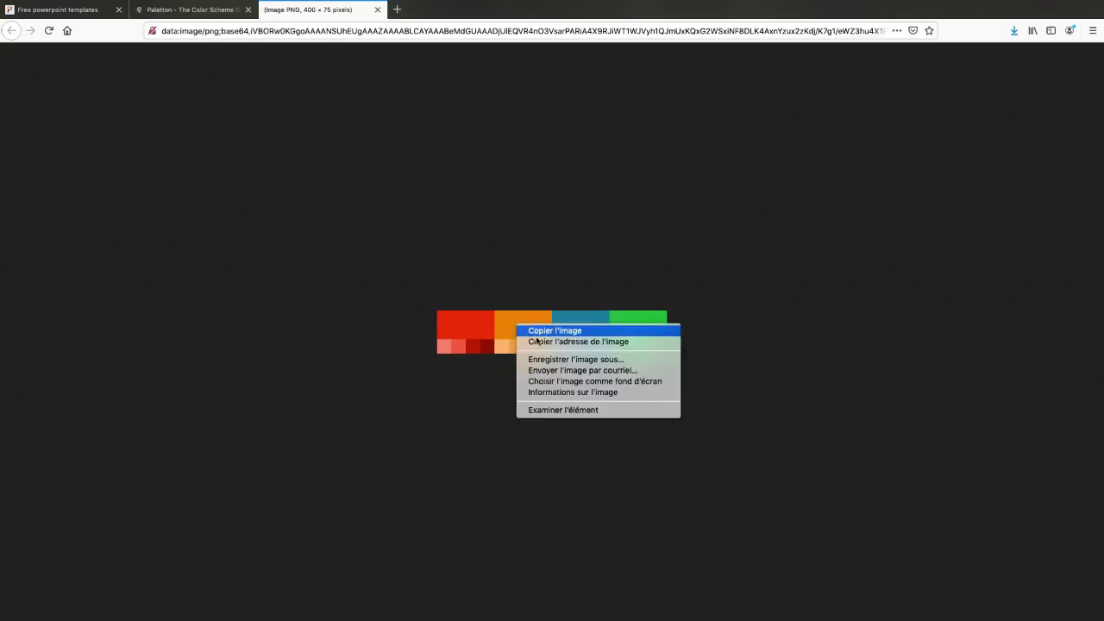
{"action": "left_click", "coordinate": [540, 331]}
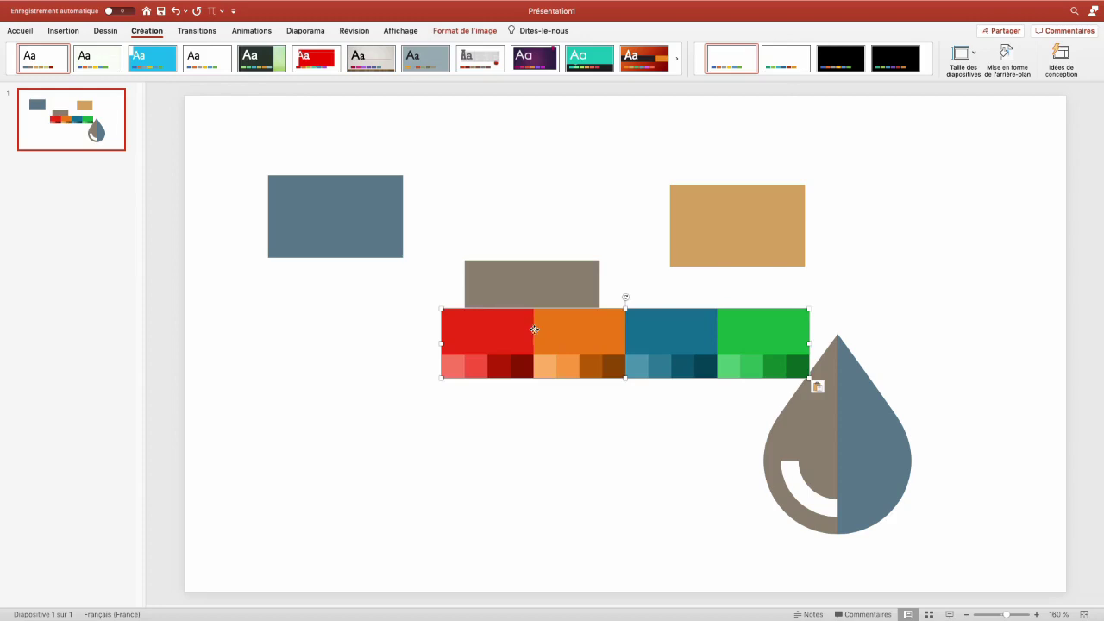
Step: Move the pasted palette to the lower left and fill the top-left rectangle with its red
{"action": "left_click_drag", "start_coordinate": [535, 326], "coordinate": [256, 478]}
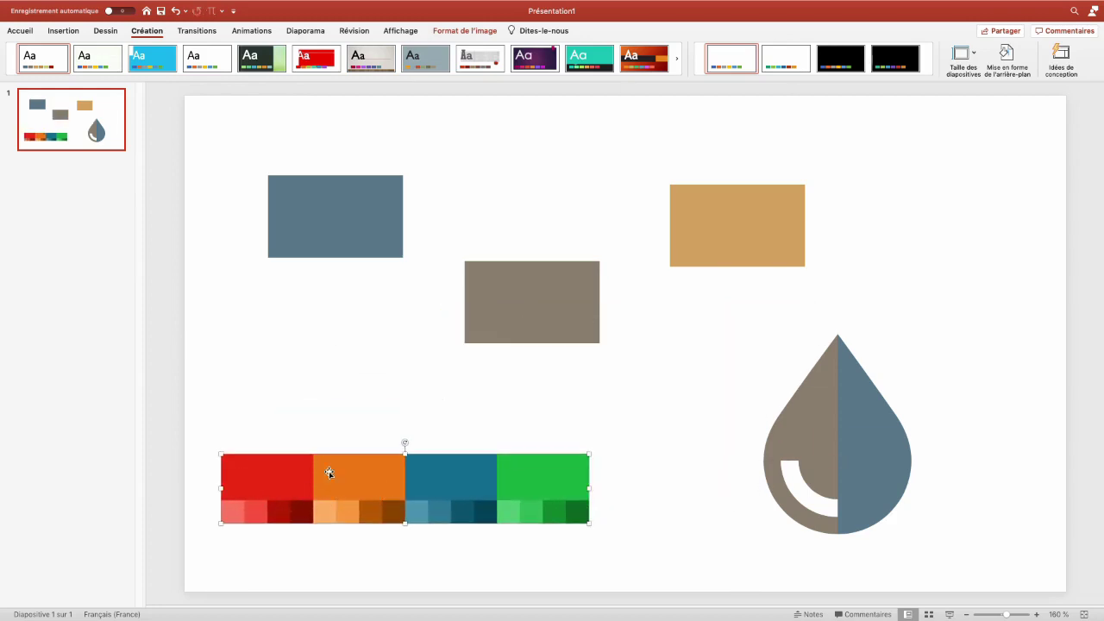
{"action": "left_click", "coordinate": [368, 225]}
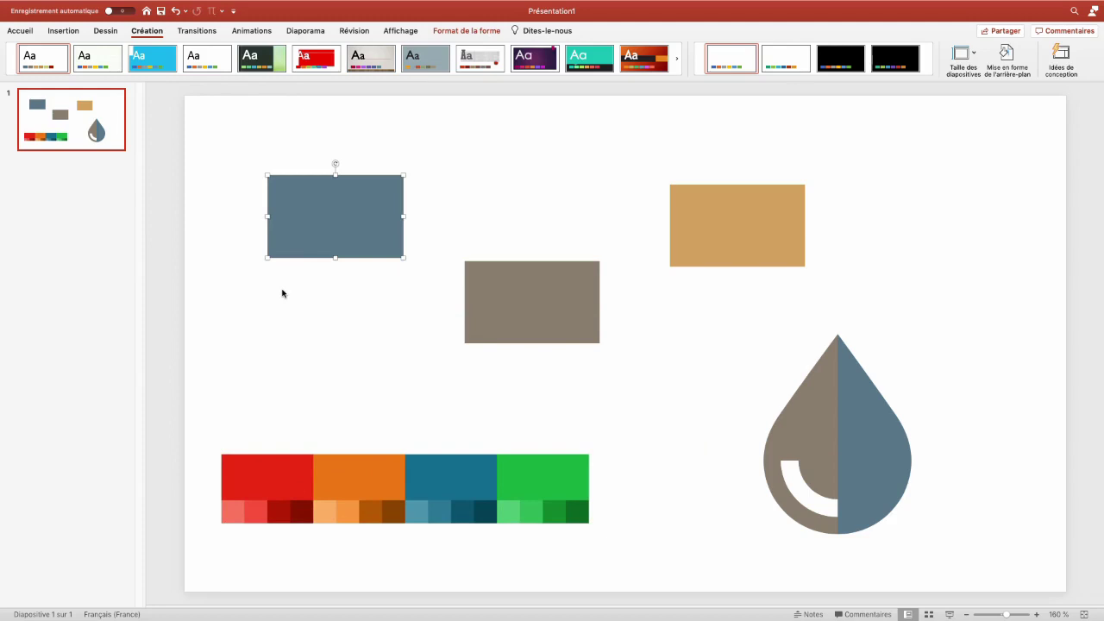
{"action": "left_click", "coordinate": [465, 32]}
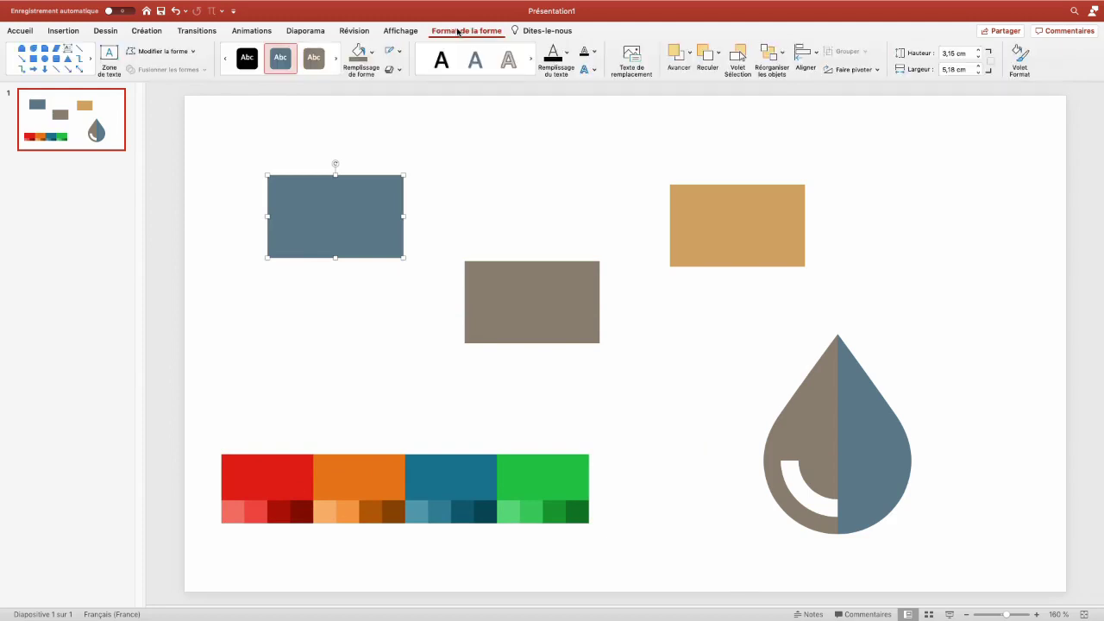
{"action": "left_click", "coordinate": [373, 60]}
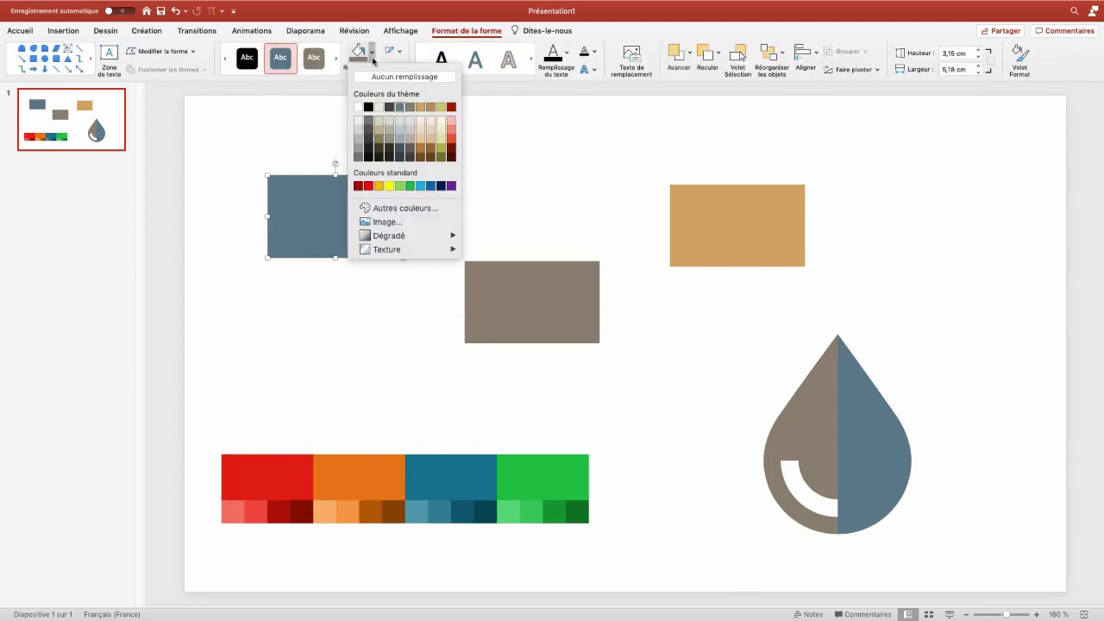
{"action": "left_click", "coordinate": [391, 212]}
{"action": "left_click", "coordinate": [518, 279]}
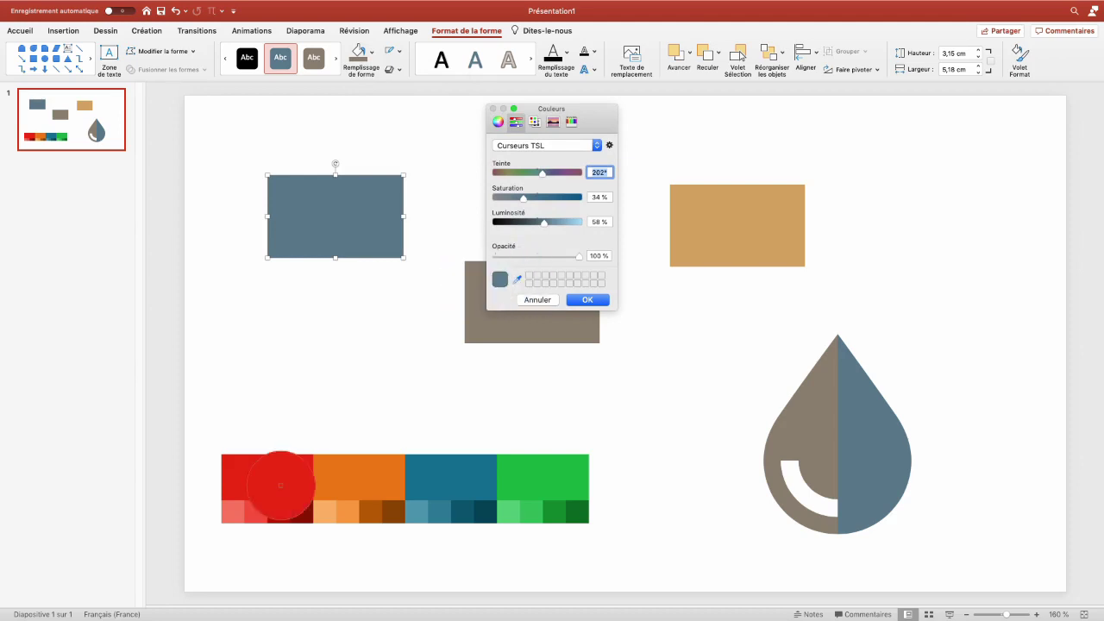
{"action": "left_click", "coordinate": [280, 485]}
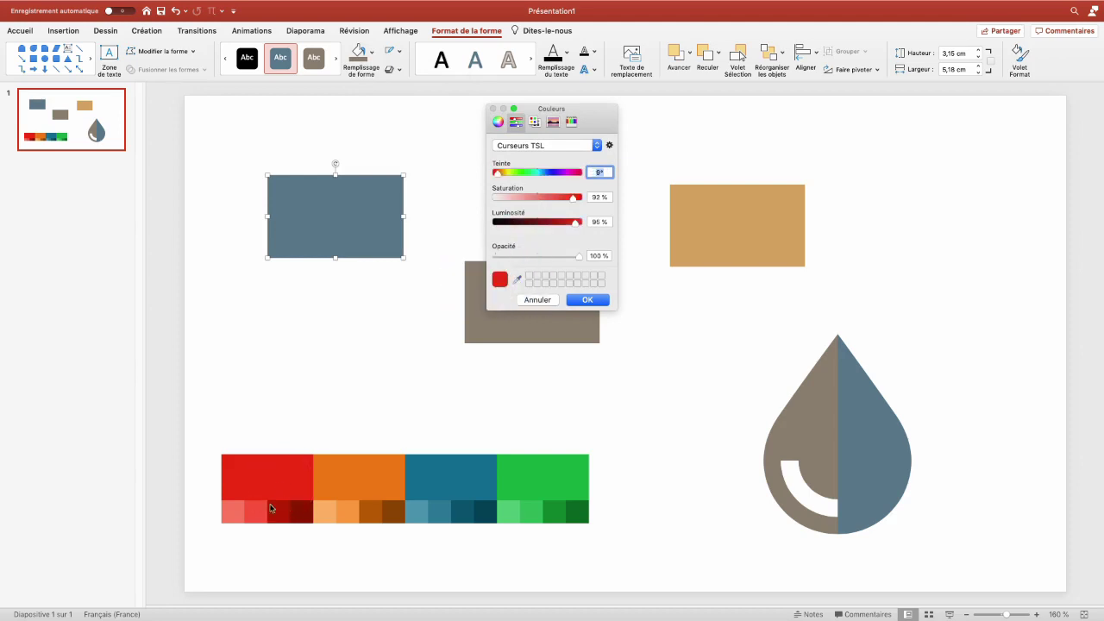
{"action": "key", "text": "Return"}
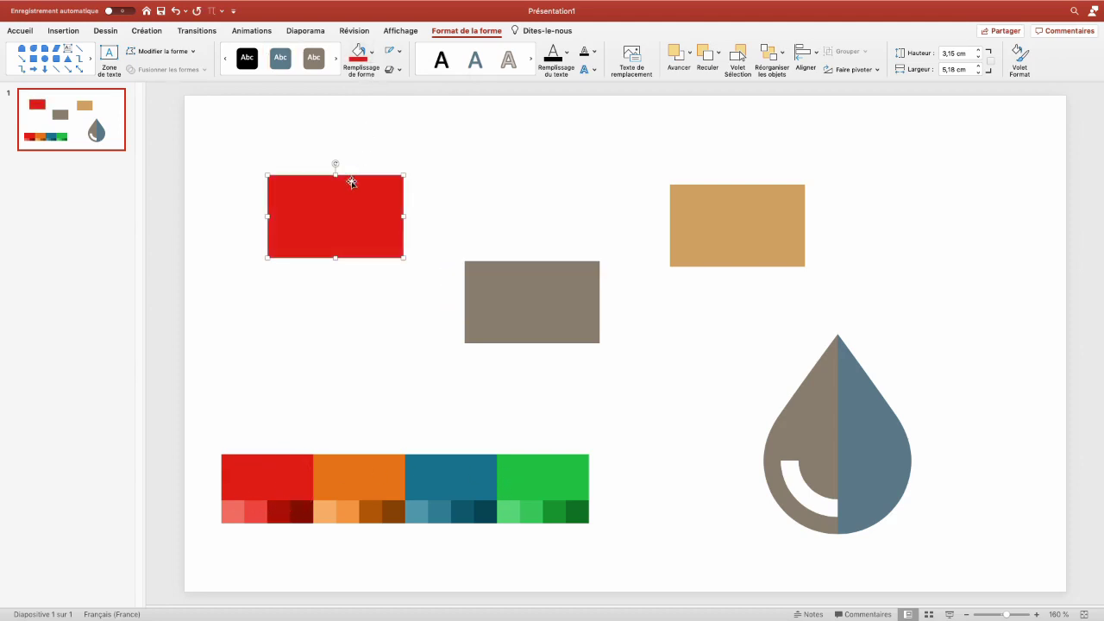
{"action": "left_click", "coordinate": [372, 54]}
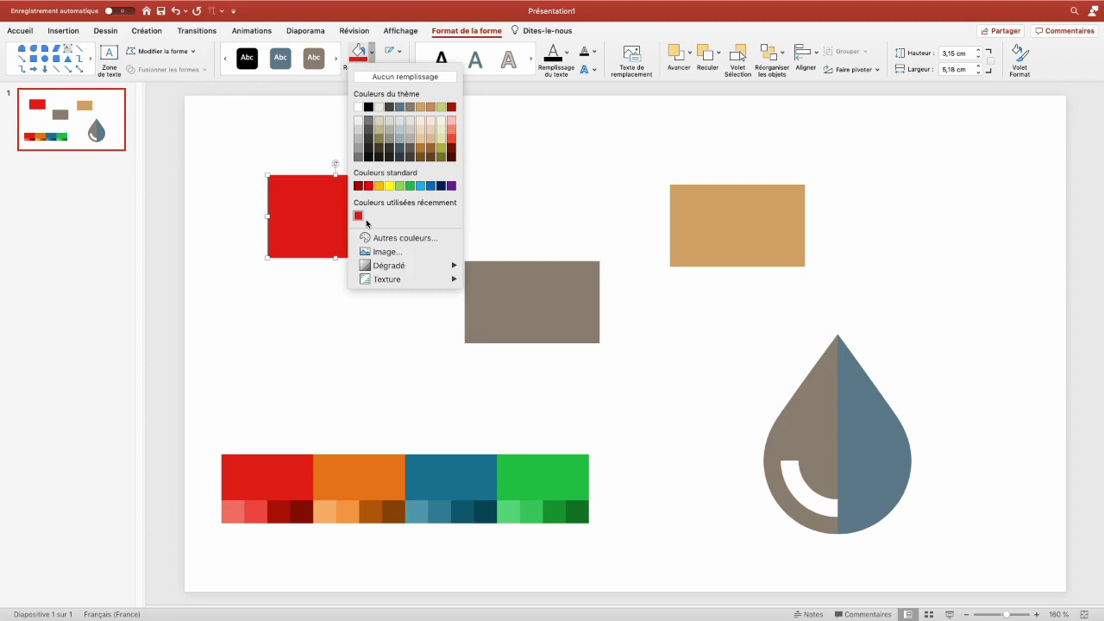
{"action": "left_click", "coordinate": [285, 314]}
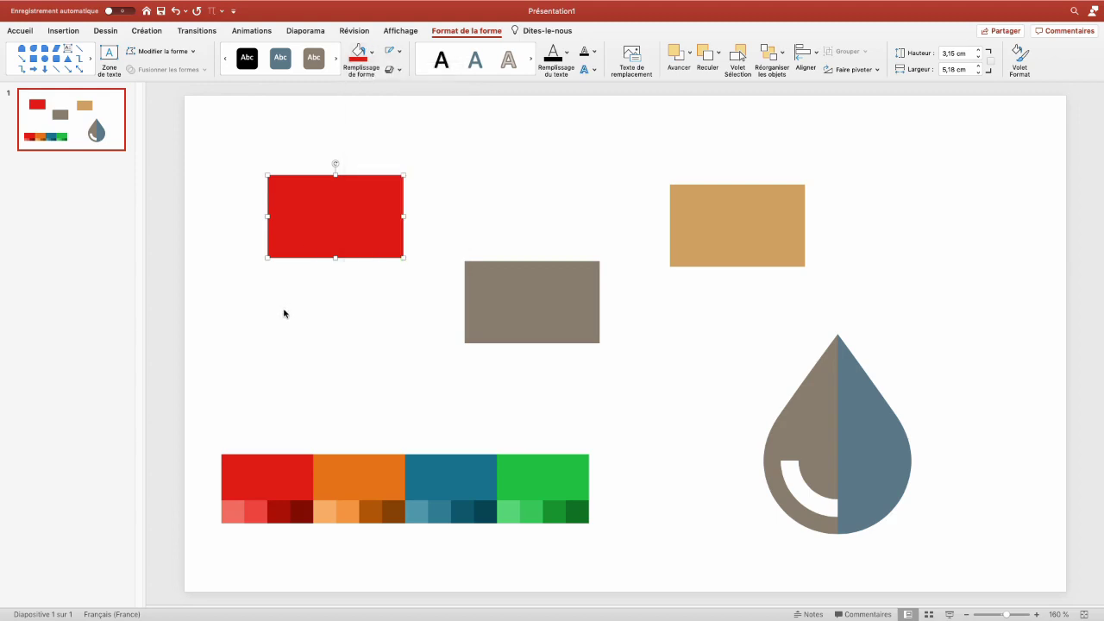
{"action": "left_click", "coordinate": [284, 313]}
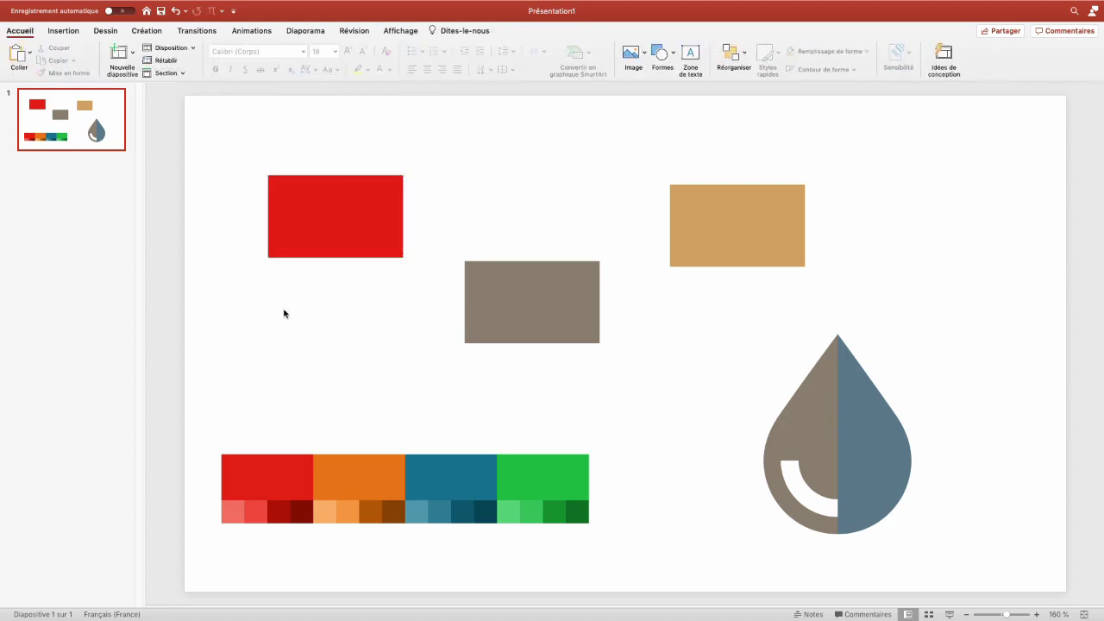
Step: Apply a purple colour scheme to the slide from the Variants colour list
{"action": "left_click", "coordinate": [147, 31]}
{"action": "left_click", "coordinate": [811, 79]}
{"action": "mouse_move", "coordinate": [757, 140]}
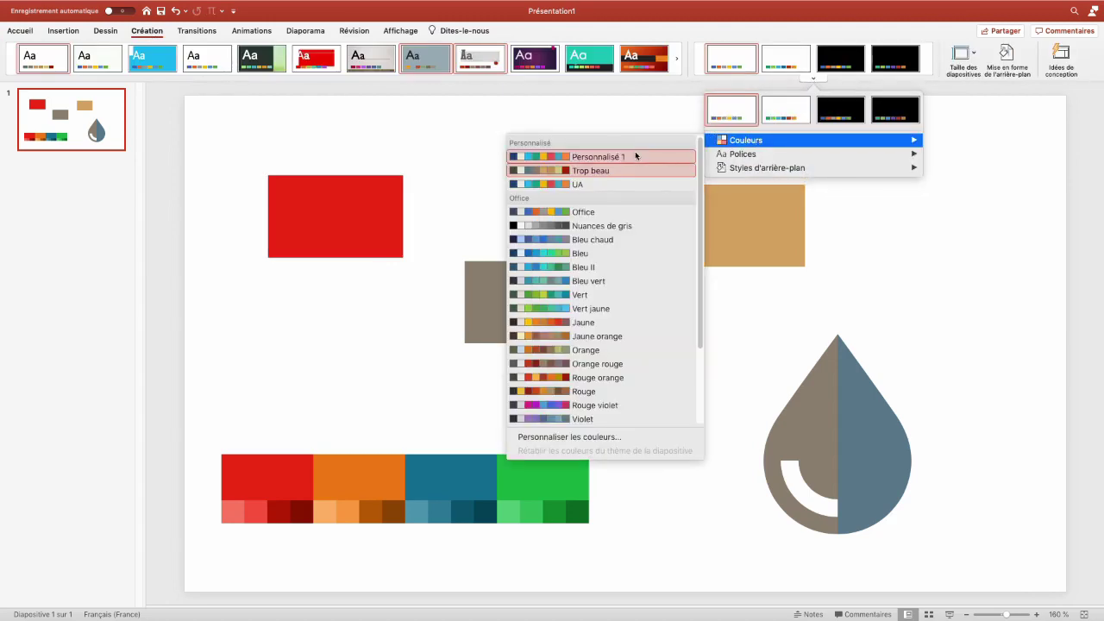
{"action": "scroll", "coordinate": [532, 397], "scroll_direction": "down", "scroll_amount": 2}
{"action": "left_click", "coordinate": [530, 394]}
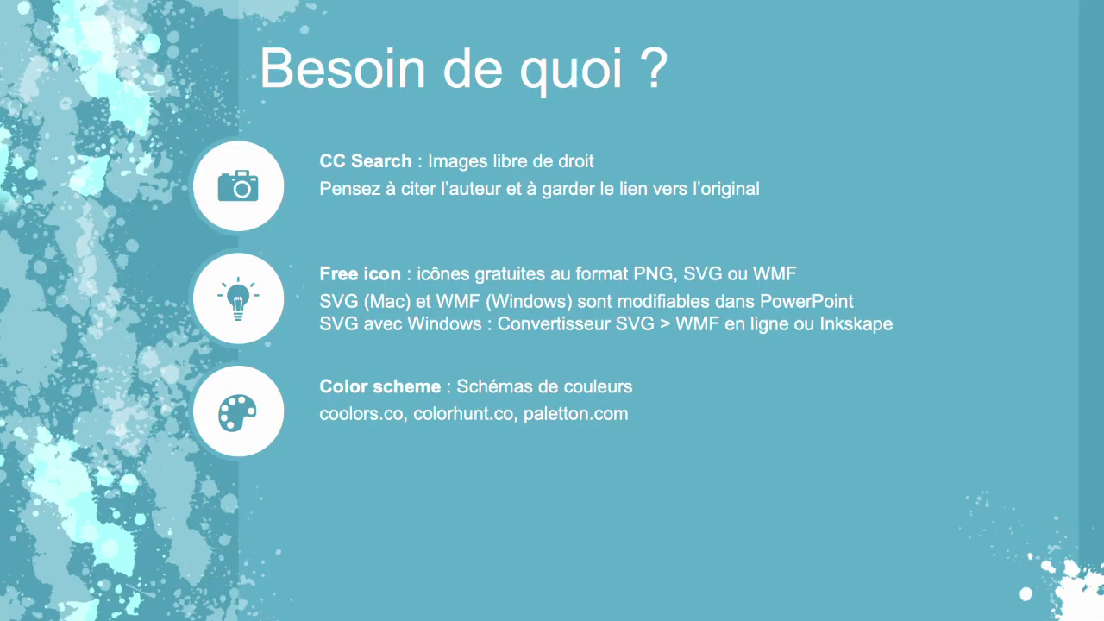
Step: Reveal the fourth bullet, 'Free template PowerPoint', on the slide
{"action": "key", "text": "Right"}
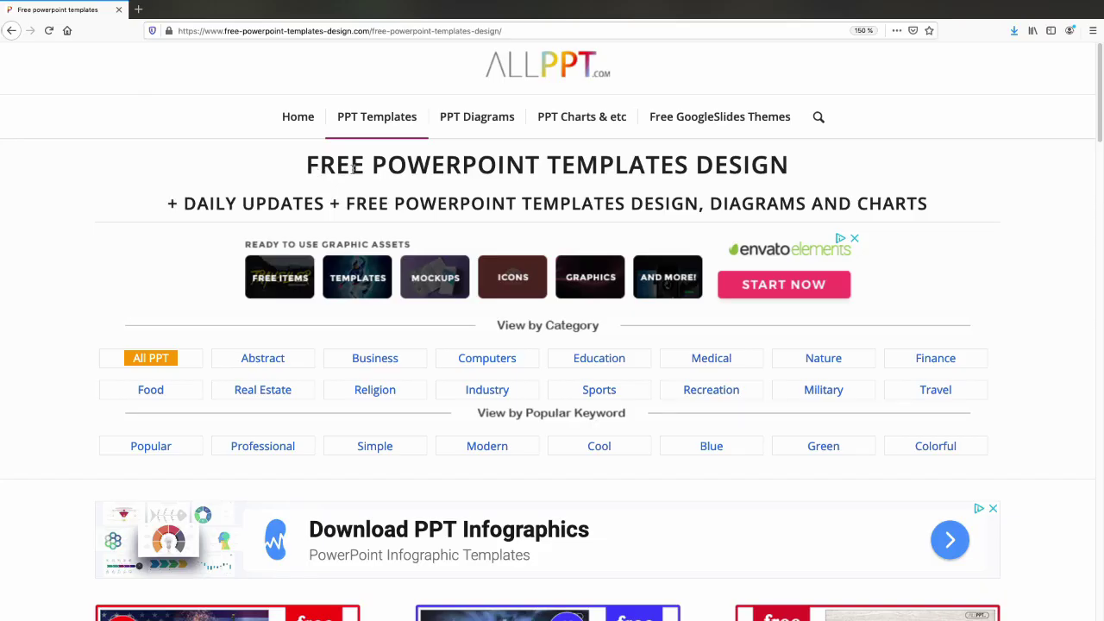
Step: Browse ALLPPT's Computers category to the Computer Repair PowerPoint Templates page
{"action": "double_click", "coordinate": [556, 164]}
{"action": "scroll", "coordinate": [301, 322], "scroll_direction": "down", "scroll_amount": 1}
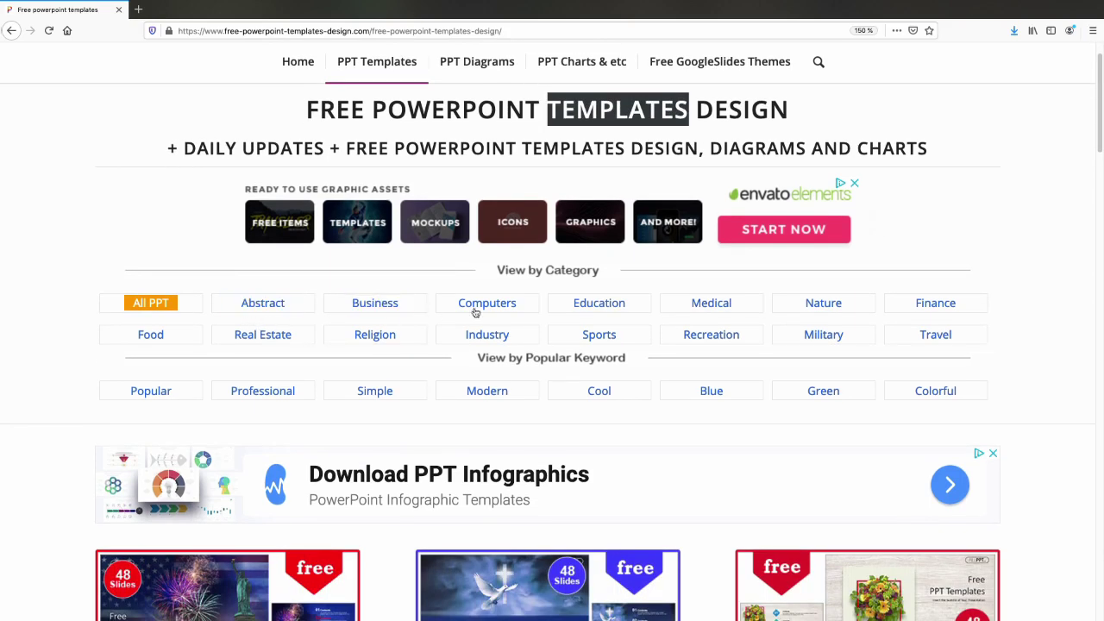
{"action": "left_click", "coordinate": [467, 309]}
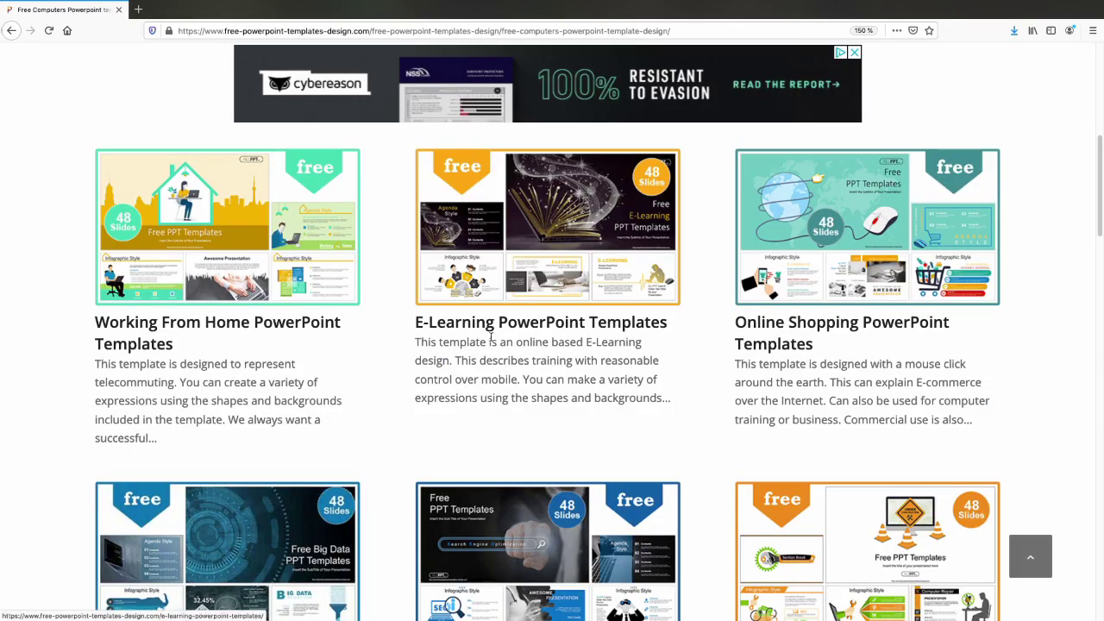
{"action": "scroll", "coordinate": [456, 294], "scroll_direction": "down", "scroll_amount": 3}
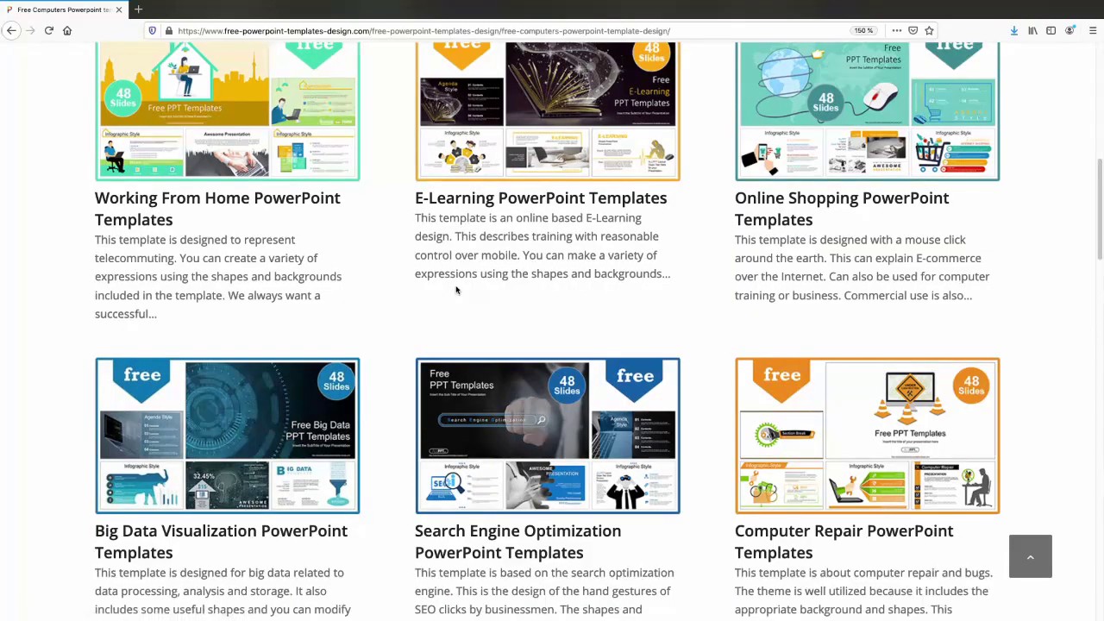
{"action": "left_click", "coordinate": [841, 381]}
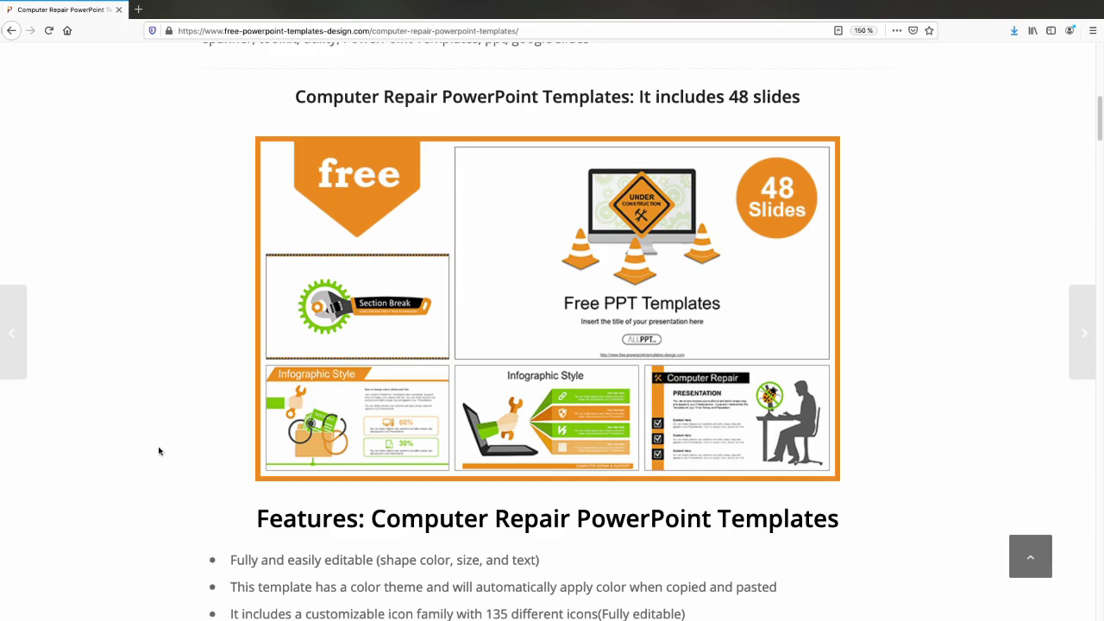
Step: Download the Computer Repair template and open the .pptx in PowerPoint
{"action": "scroll", "coordinate": [159, 450], "scroll_direction": "down", "scroll_amount": 5}
{"action": "scroll", "coordinate": [160, 446], "scroll_direction": "down", "scroll_amount": 9}
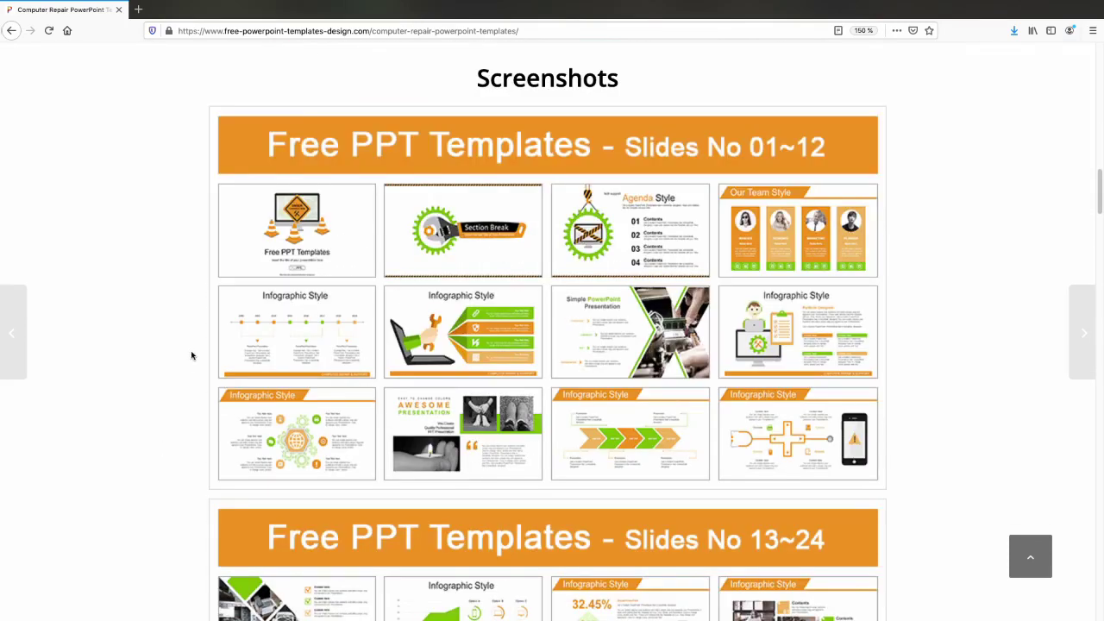
{"action": "scroll", "coordinate": [432, 346], "scroll_direction": "down", "scroll_amount": 8}
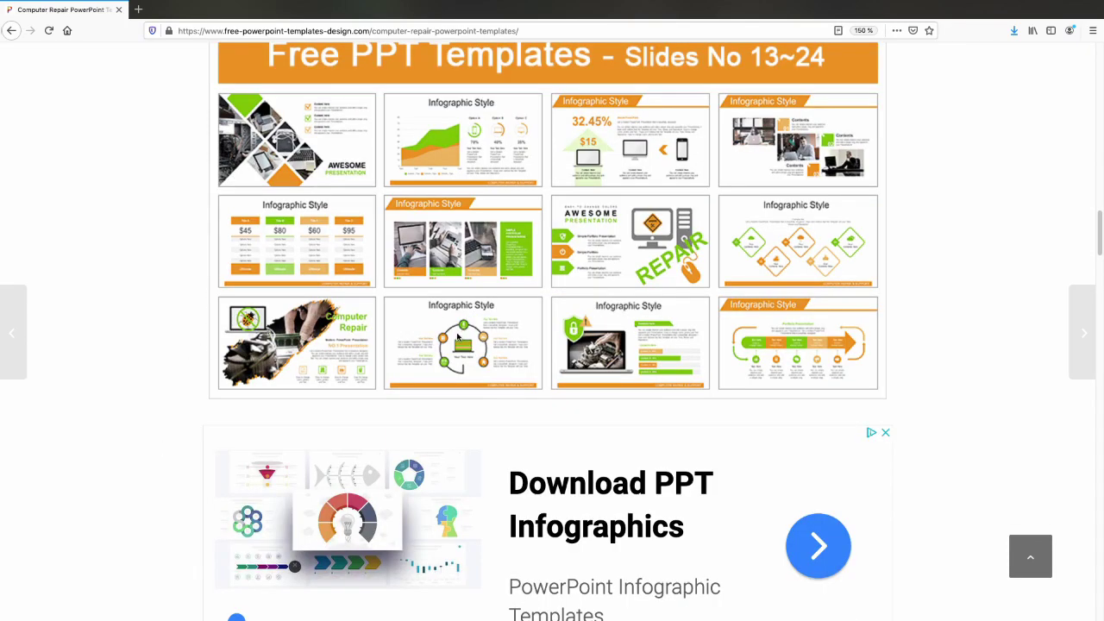
{"action": "scroll", "coordinate": [442, 343], "scroll_direction": "down", "scroll_amount": 15}
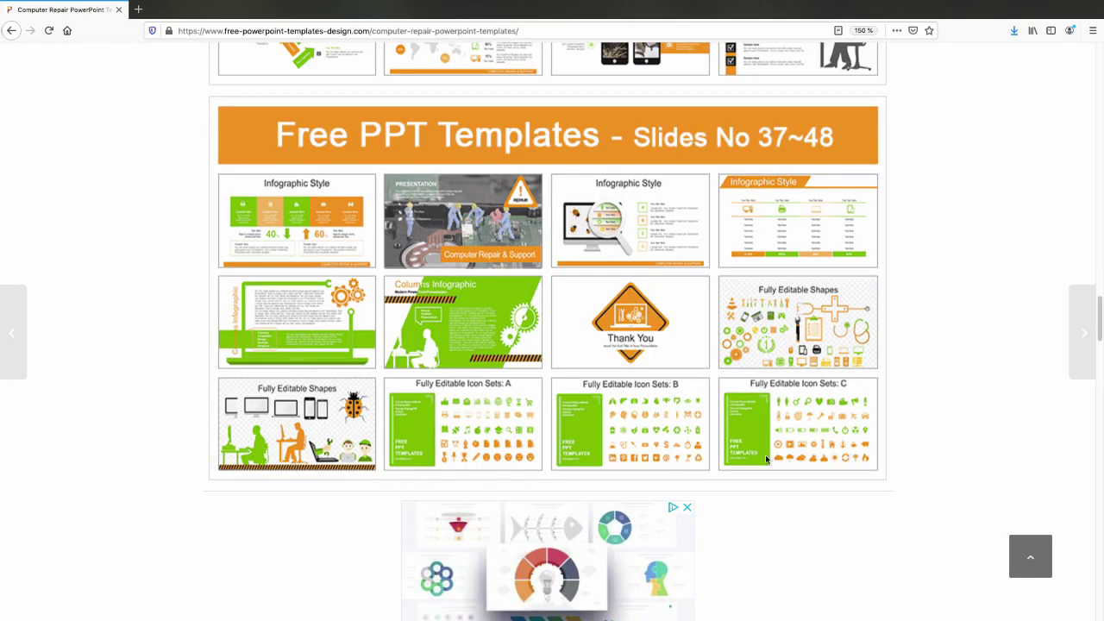
{"action": "scroll", "coordinate": [893, 444], "scroll_direction": "down", "scroll_amount": 4}
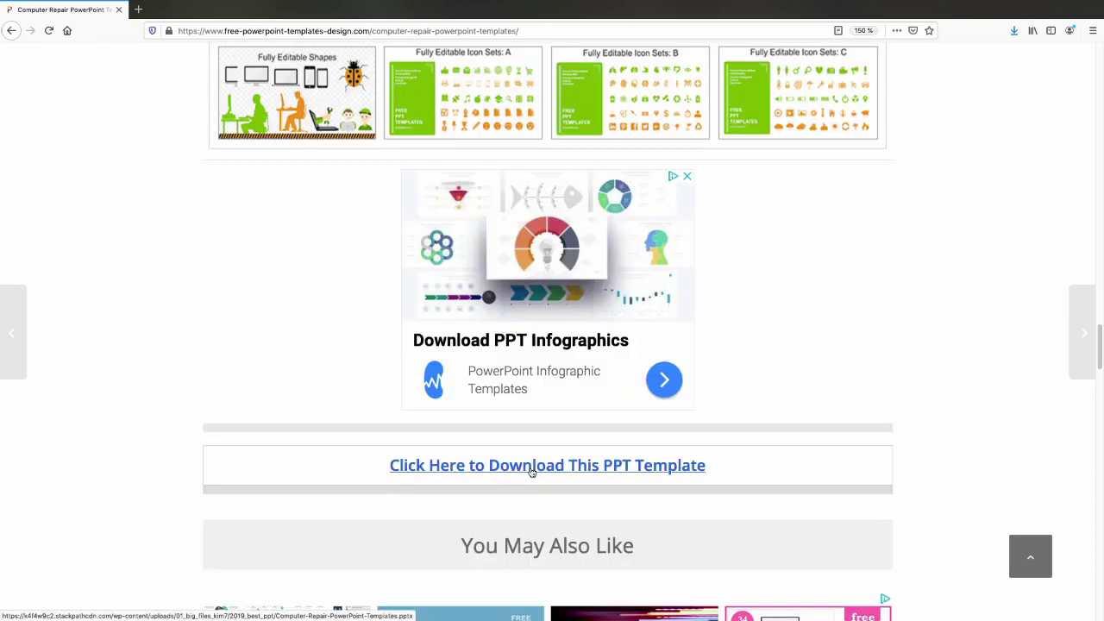
{"action": "left_click", "coordinate": [474, 465]}
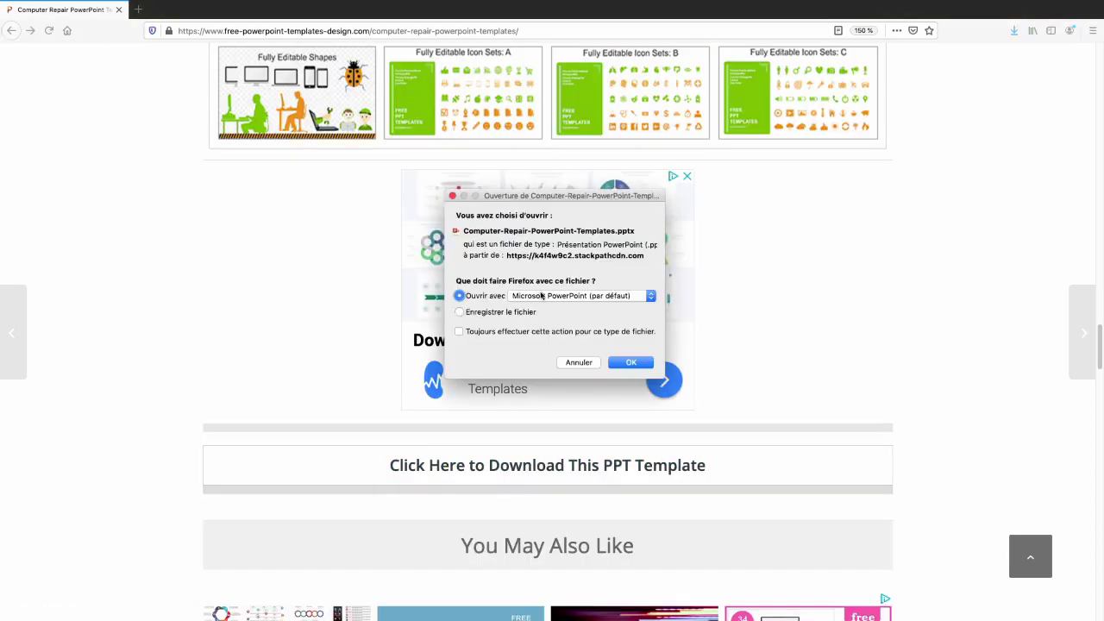
{"action": "left_click", "coordinate": [643, 366]}
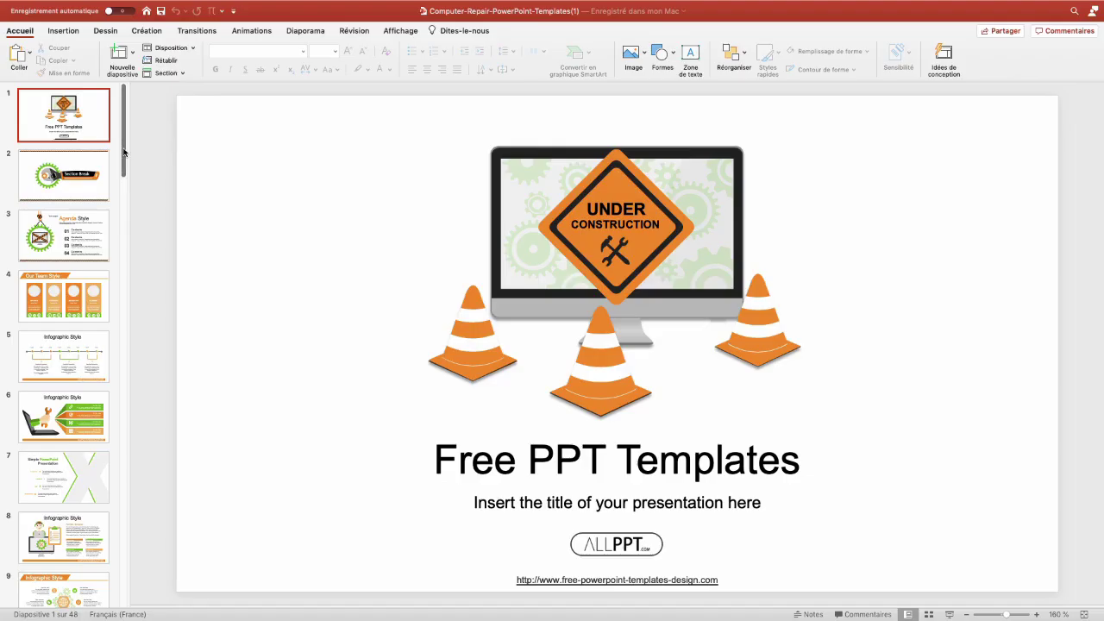
{"action": "left_click", "coordinate": [402, 31]}
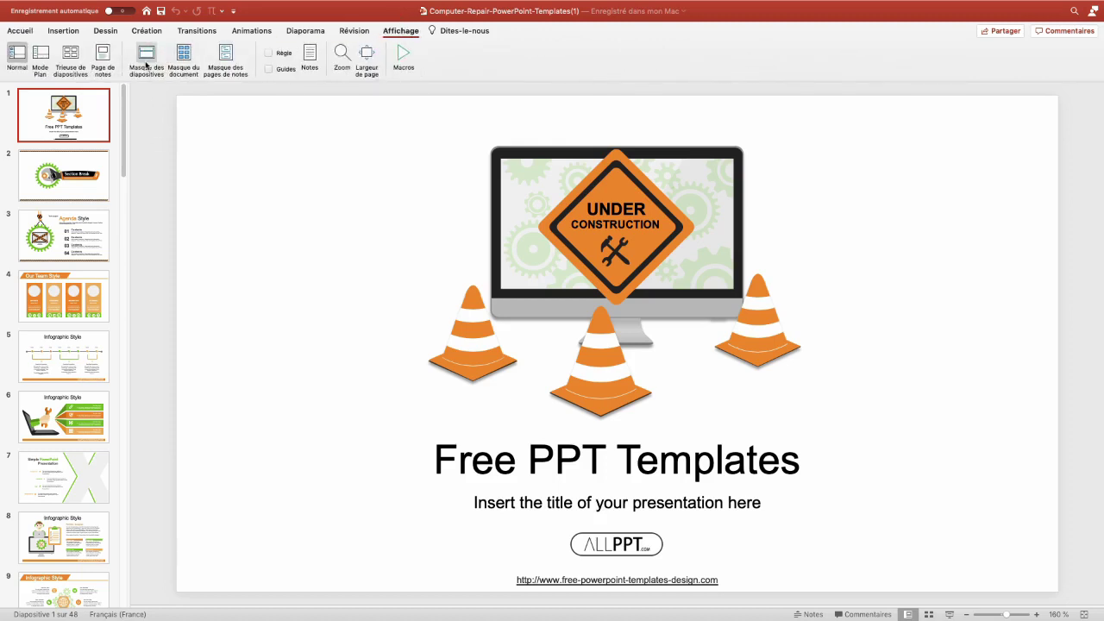
{"action": "left_click", "coordinate": [147, 58]}
{"action": "scroll", "coordinate": [121, 320], "scroll_direction": "down", "scroll_amount": 3}
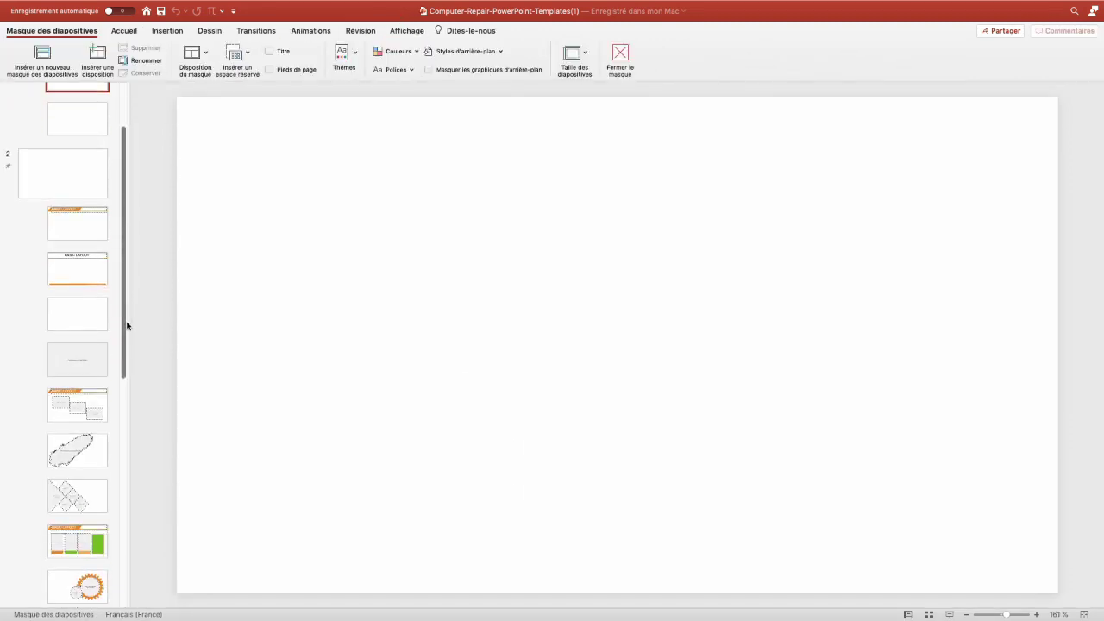
{"action": "left_click", "coordinate": [82, 231]}
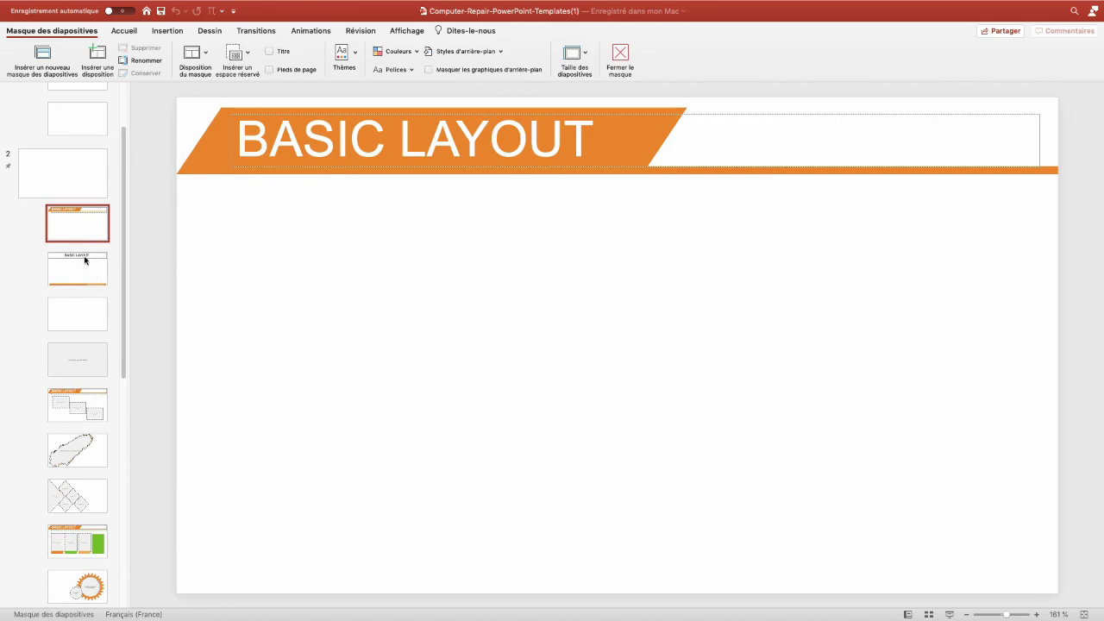
{"action": "left_click", "coordinate": [83, 410]}
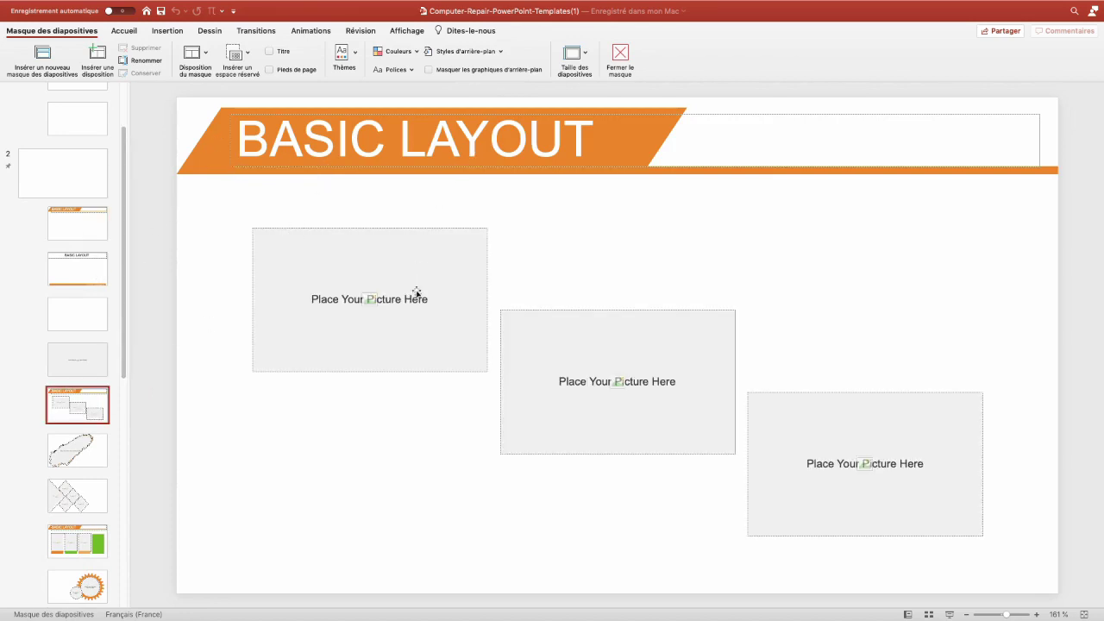
{"action": "key", "text": "Down"}
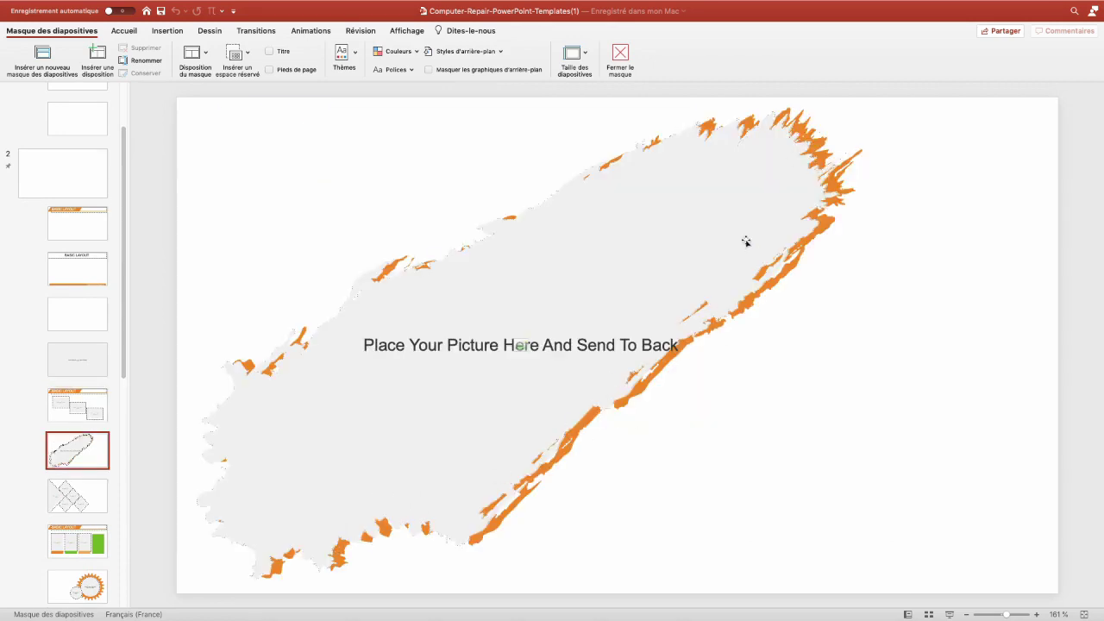
{"action": "left_click", "coordinate": [49, 505]}
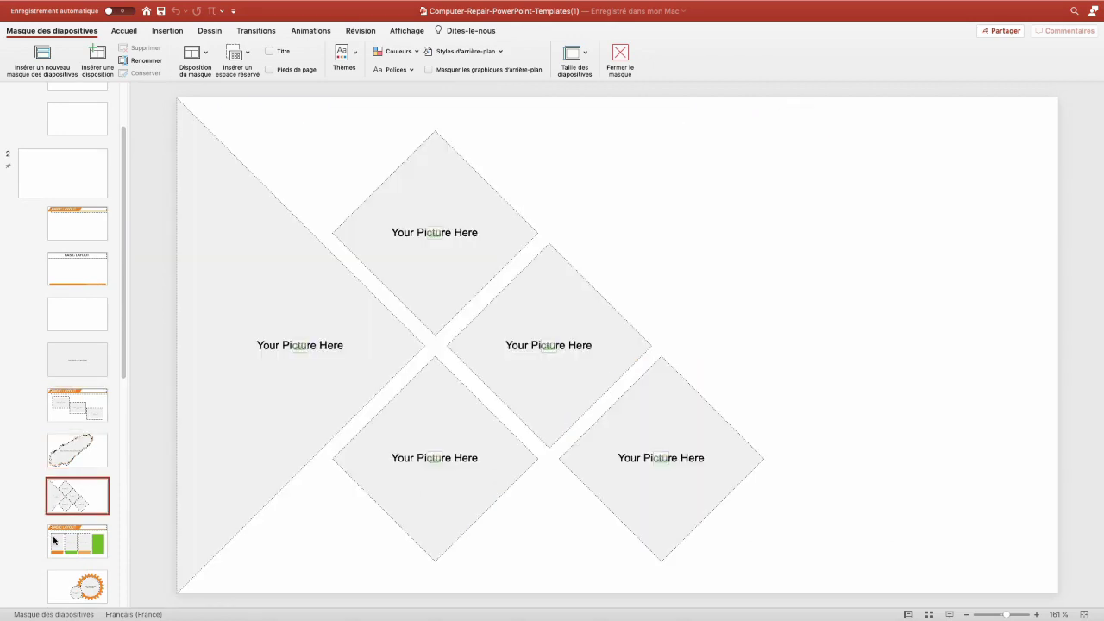
{"action": "left_click", "coordinate": [81, 544]}
{"action": "scroll", "coordinate": [75, 543], "scroll_direction": "down", "scroll_amount": 5}
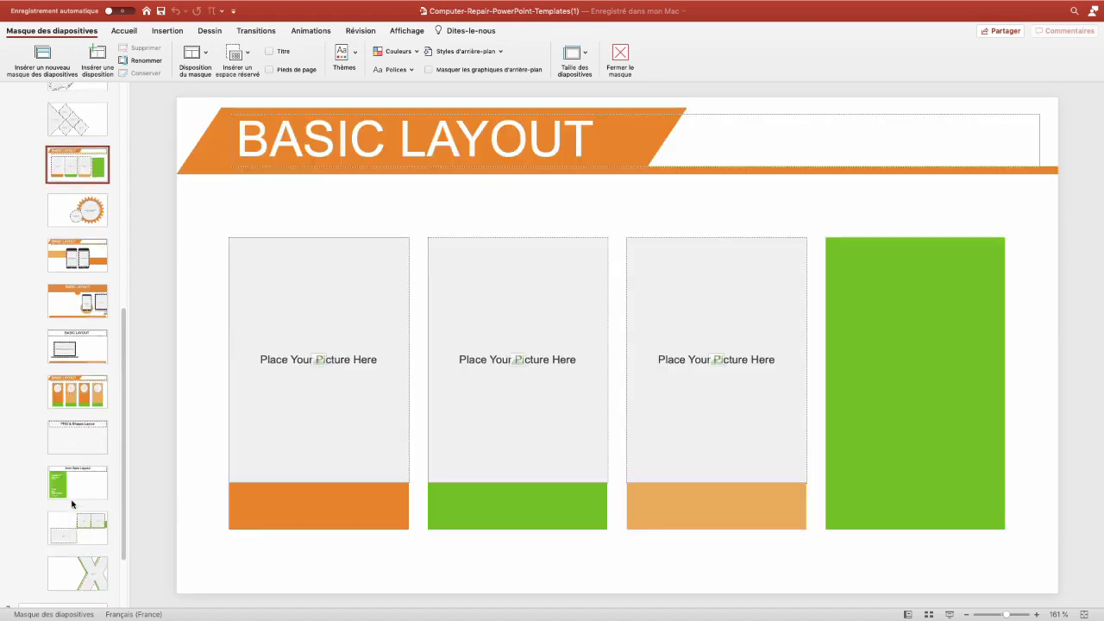
{"action": "scroll", "coordinate": [75, 505], "scroll_direction": "up", "scroll_amount": 2}
{"action": "left_click", "coordinate": [620, 57]}
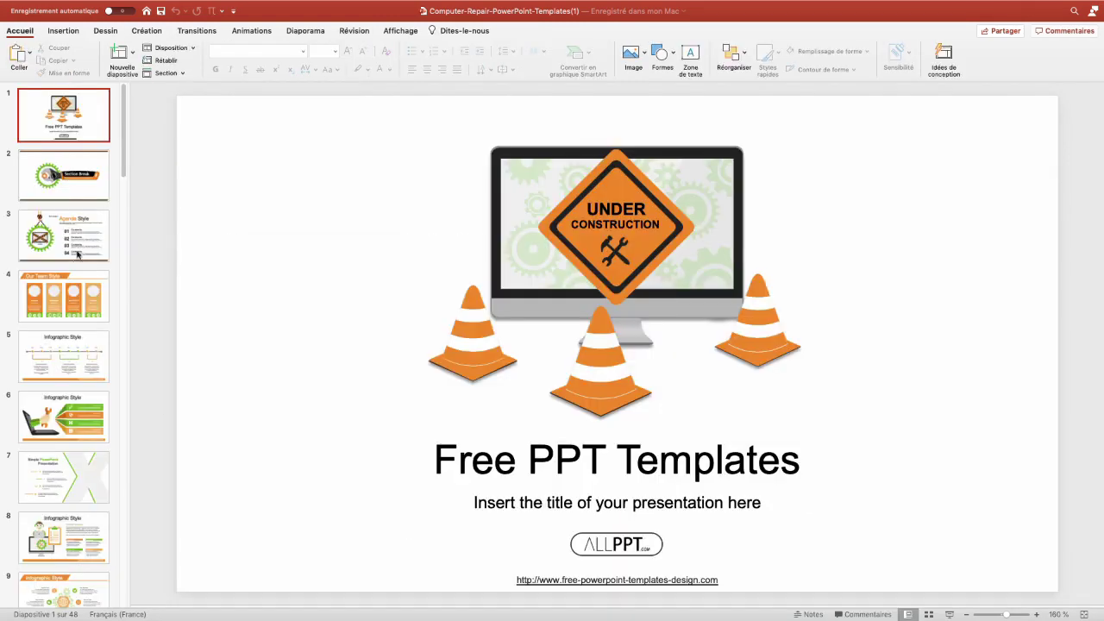
Step: Go to the Our Team Style slide and put the pizza photo into its first circle placeholder
{"action": "left_click", "coordinate": [172, 49]}
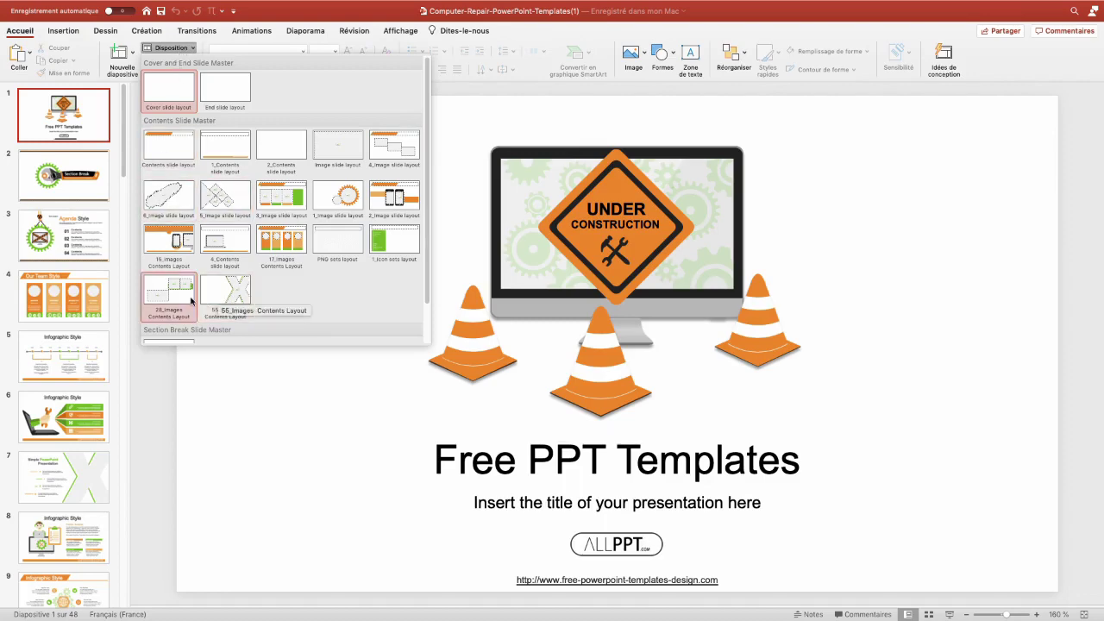
{"action": "left_click", "coordinate": [67, 293]}
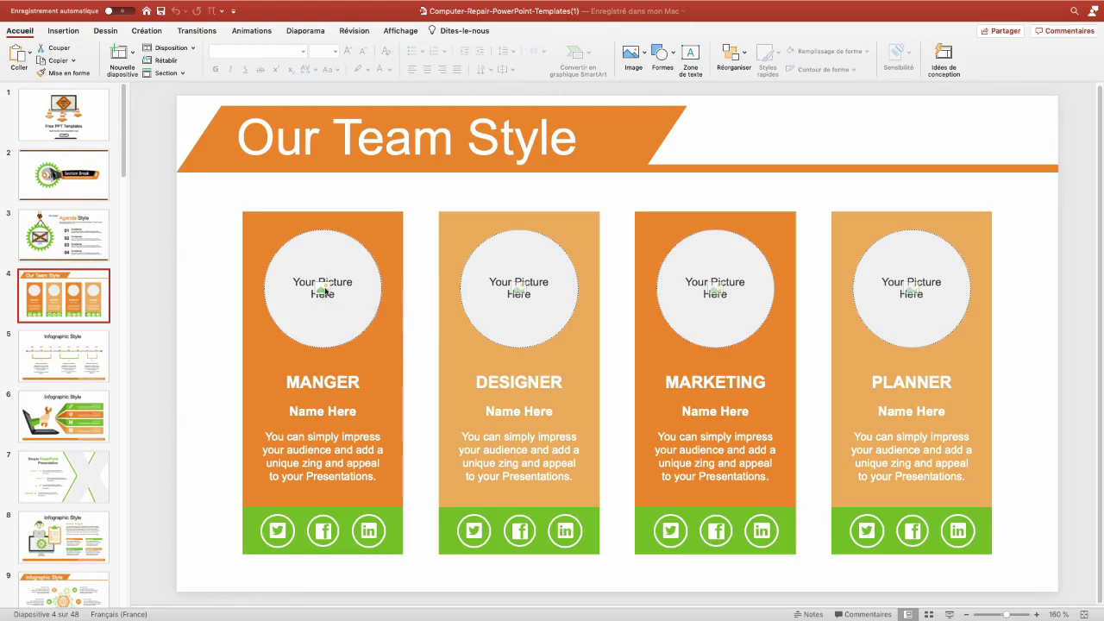
{"action": "left_click", "coordinate": [323, 291]}
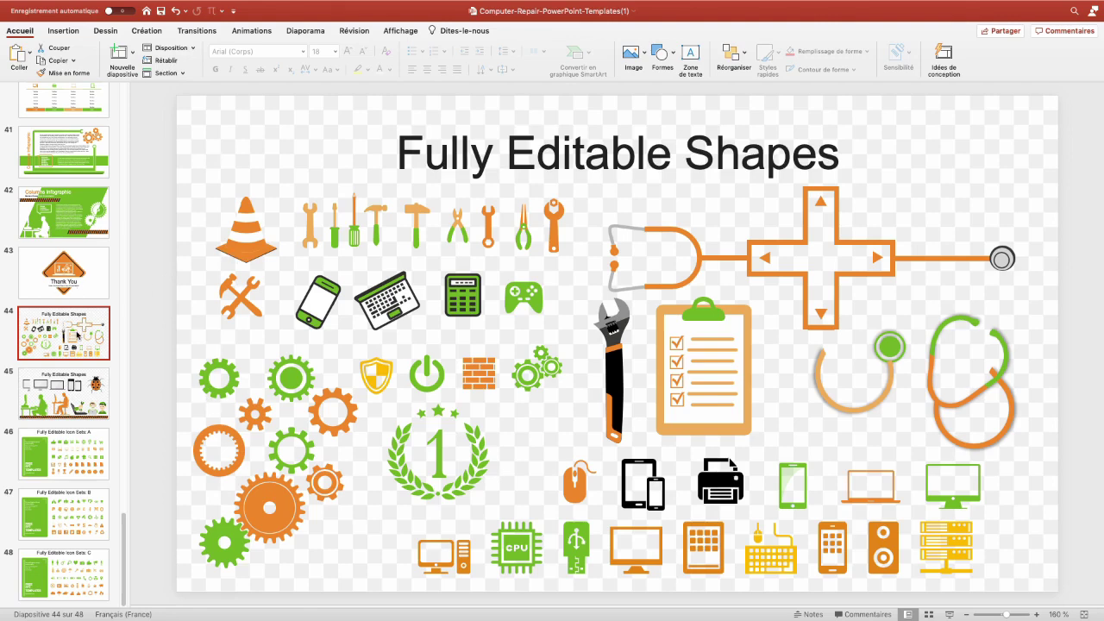
Step: On slide 45, ungroup the large iMac monitor illustration into separate shapes
{"action": "left_click", "coordinate": [62, 402]}
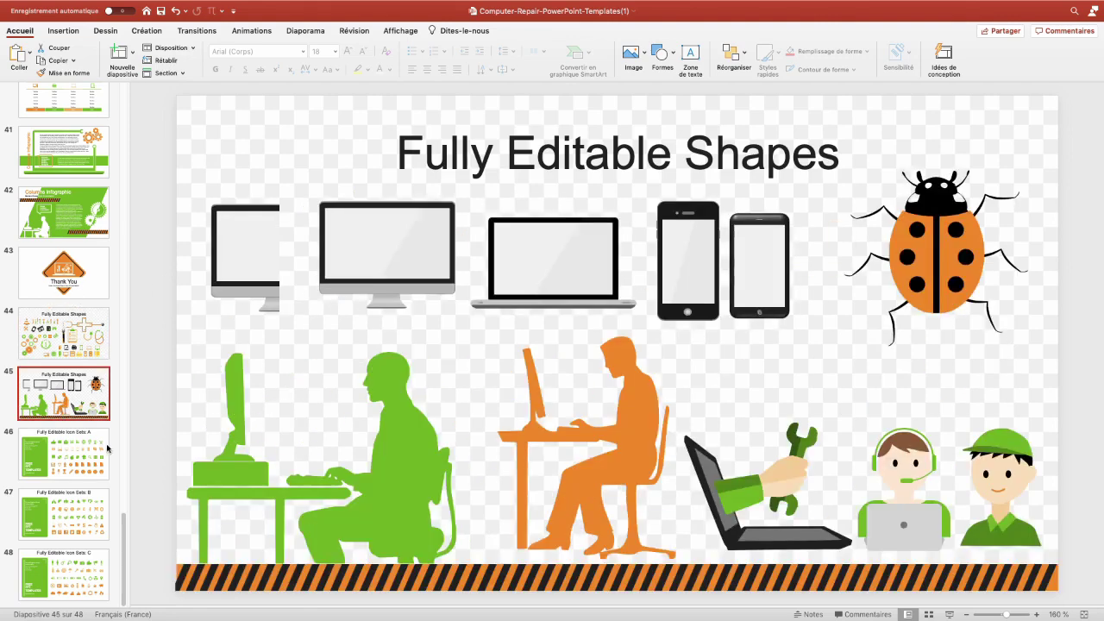
{"action": "left_click", "coordinate": [415, 259]}
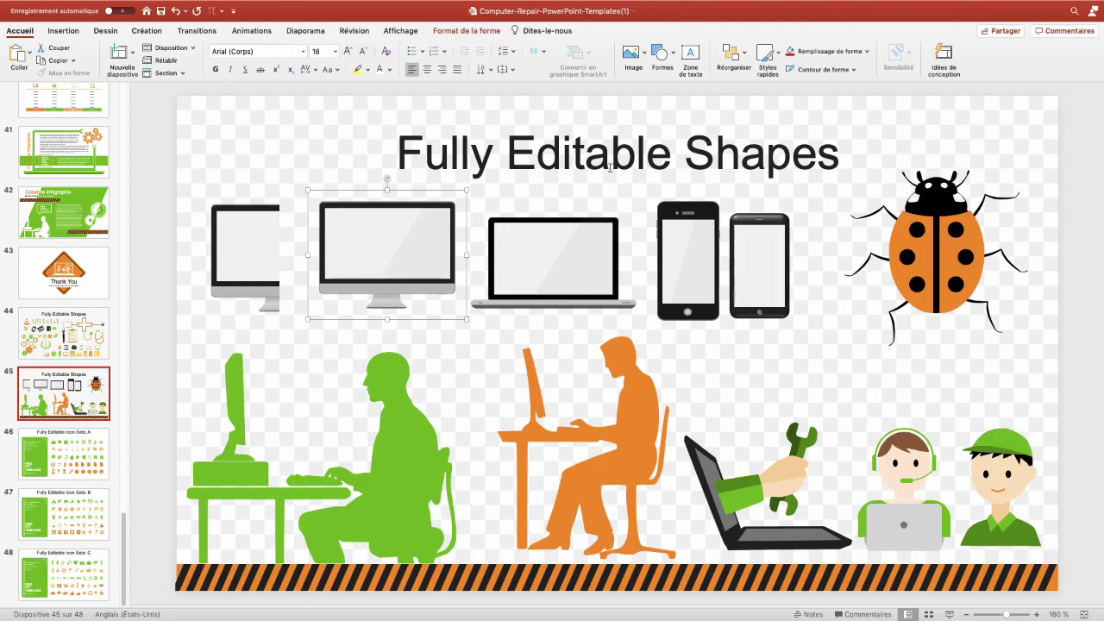
{"action": "right_click", "coordinate": [393, 262]}
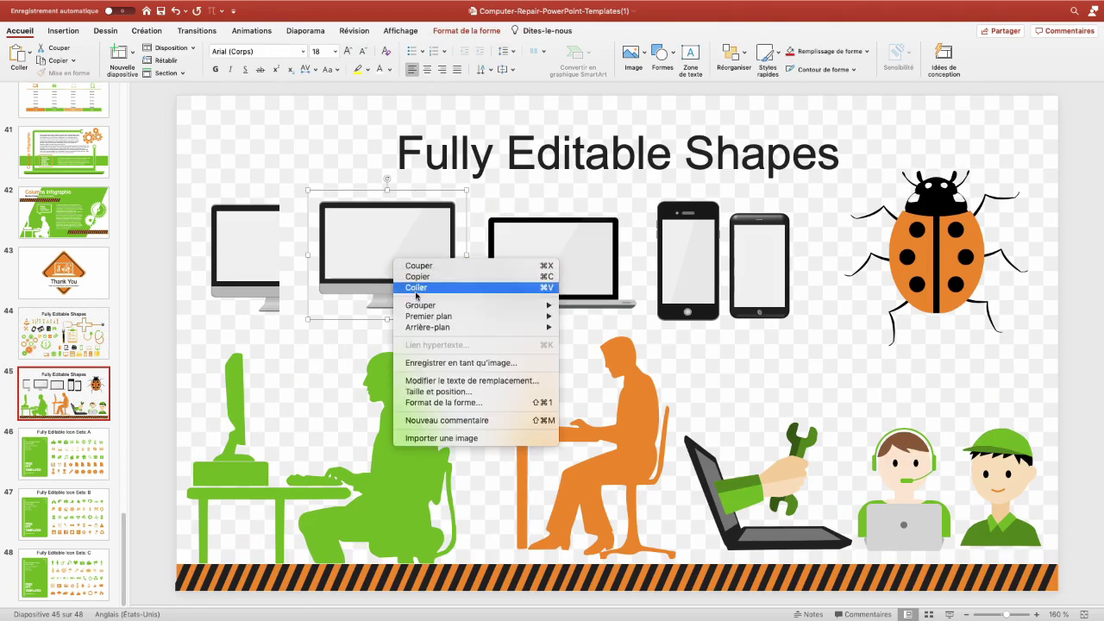
{"action": "mouse_move", "coordinate": [418, 305]}
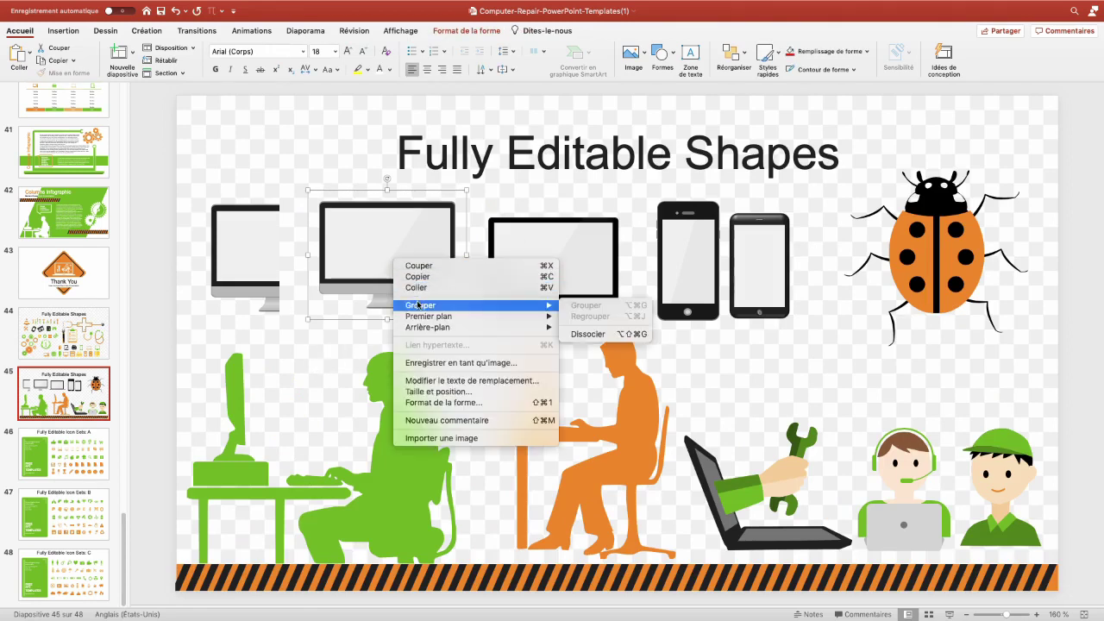
{"action": "left_click", "coordinate": [594, 335]}
Step: Try moving the monitor's screen and stand, undo it, and select the grey bottom bar
{"action": "scroll", "coordinate": [591, 394], "scroll_direction": "up", "scroll_amount": 5}
{"action": "mouse_move", "coordinate": [594, 376]}
{"action": "left_mouse_down"}
{"action": "mouse_move", "coordinate": [676, 352]}
{"action": "mouse_move", "coordinate": [366, 376]}
{"action": "left_mouse_up"}
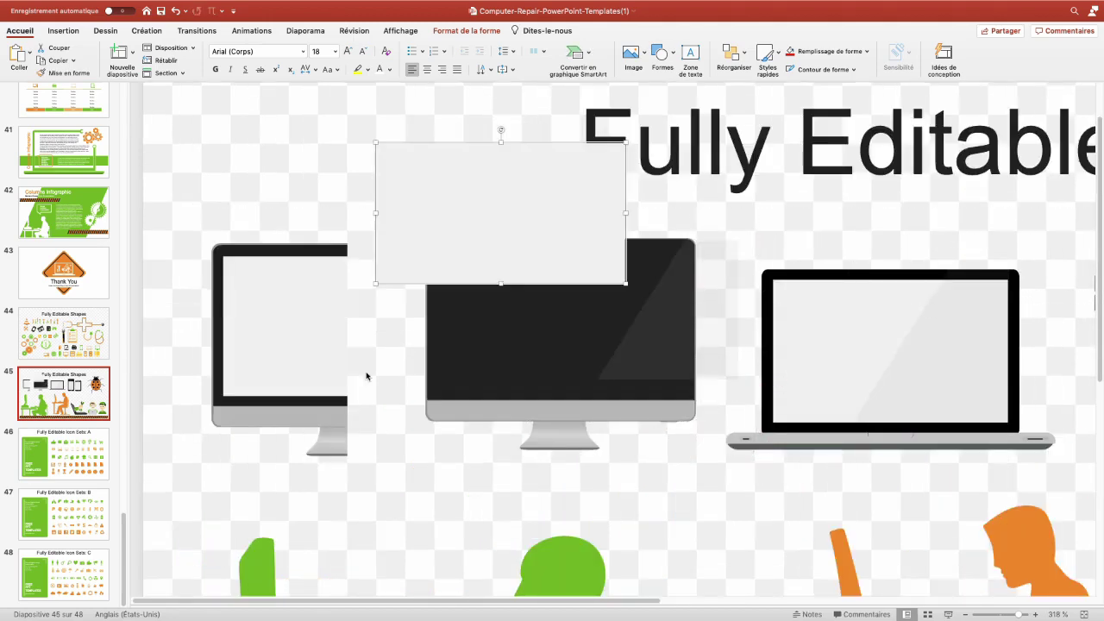
{"action": "left_click_drag", "start_coordinate": [560, 437], "coordinate": [561, 478]}
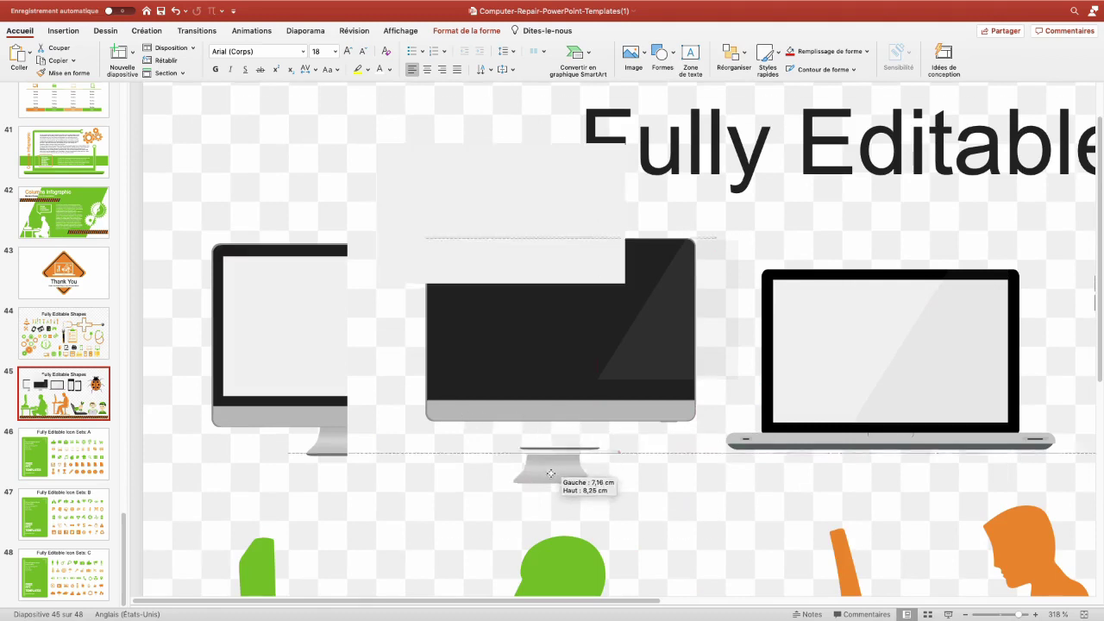
{"action": "key", "text": "super+z"}
{"action": "key", "text": "super+z"}
{"action": "left_click", "coordinate": [866, 51]}
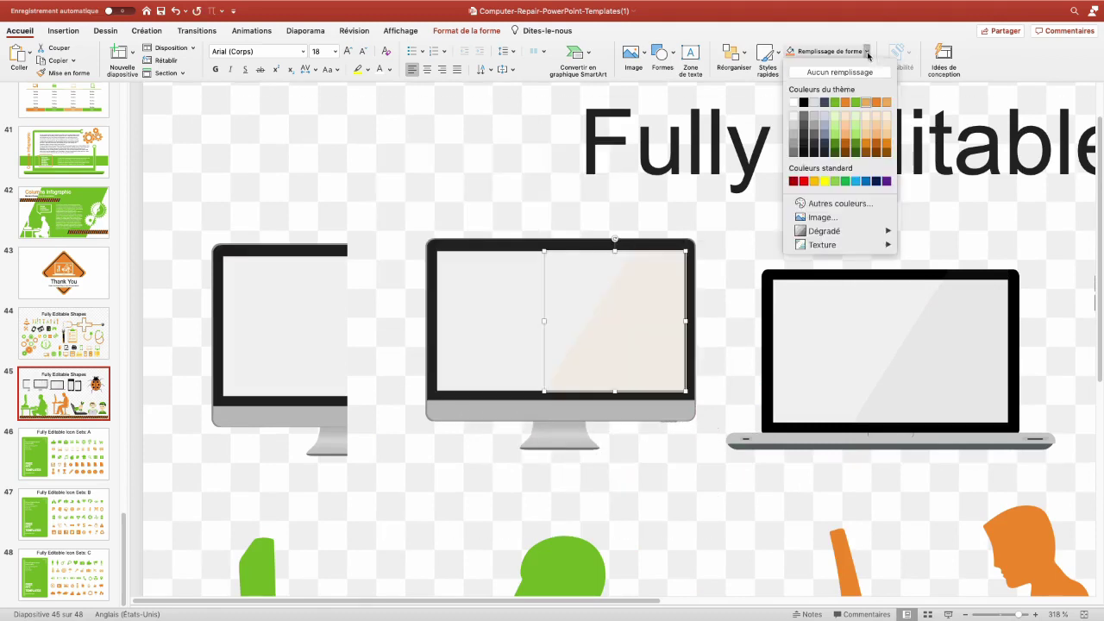
{"action": "key", "text": "Escape"}
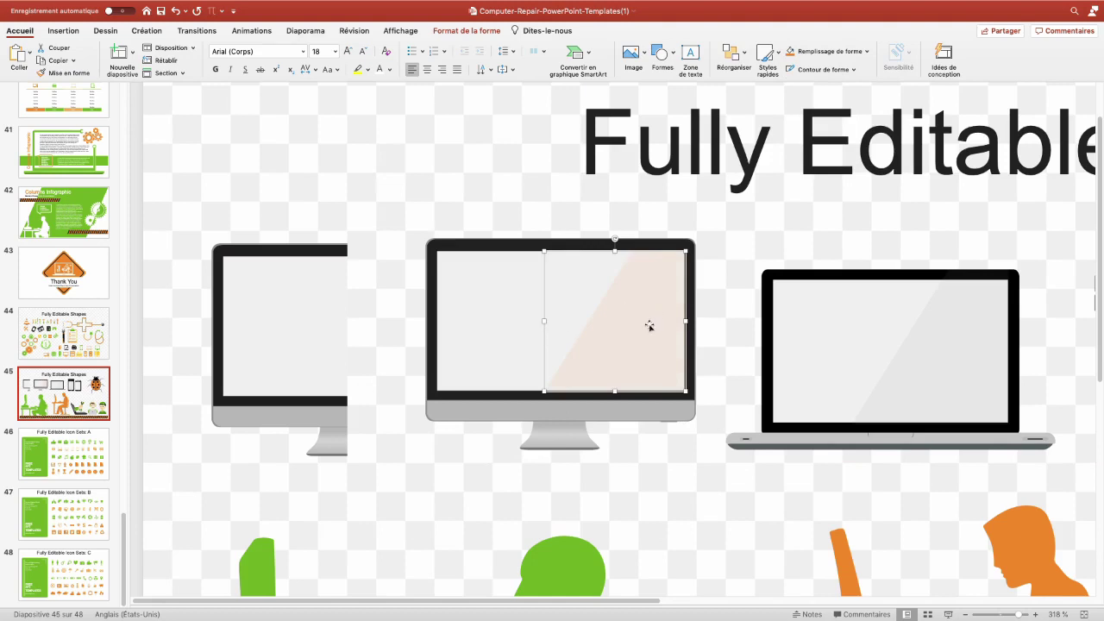
{"action": "left_click", "coordinate": [533, 414]}
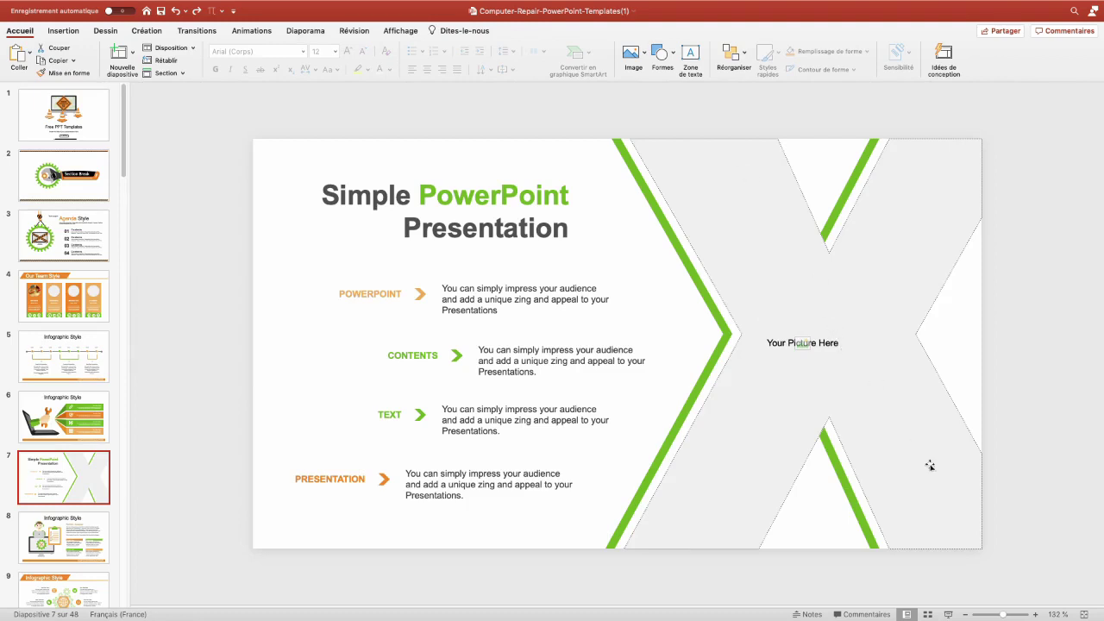
Step: Insert the pizza photo into slide 7's X-shaped picture placeholder
{"action": "left_click", "coordinate": [803, 347]}
{"action": "left_click", "coordinate": [1015, 528]}
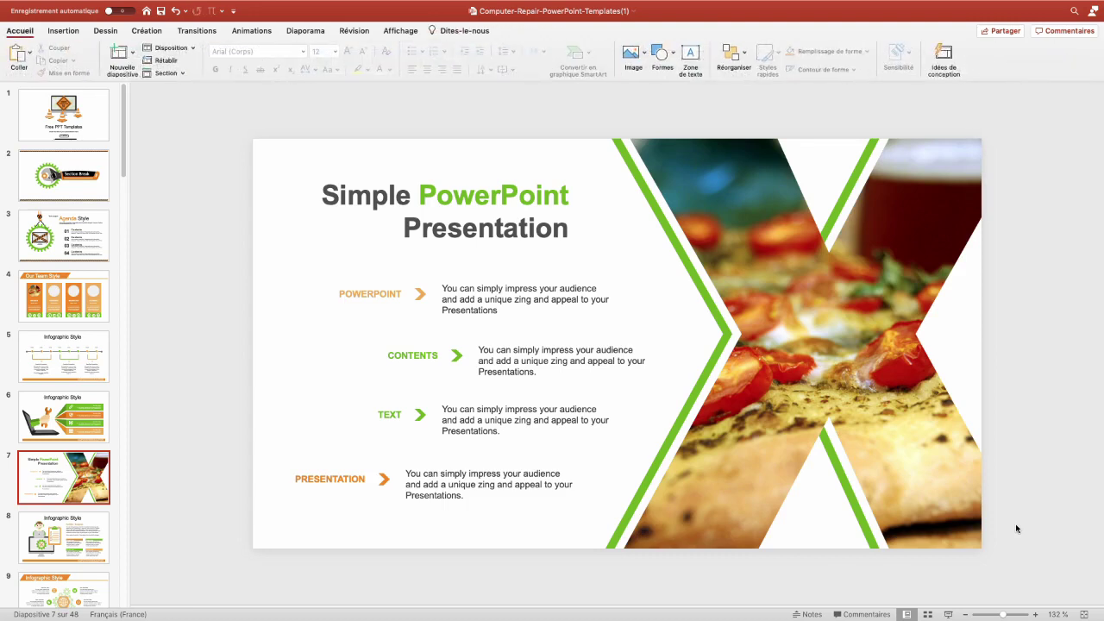
{"action": "left_click", "coordinate": [402, 31]}
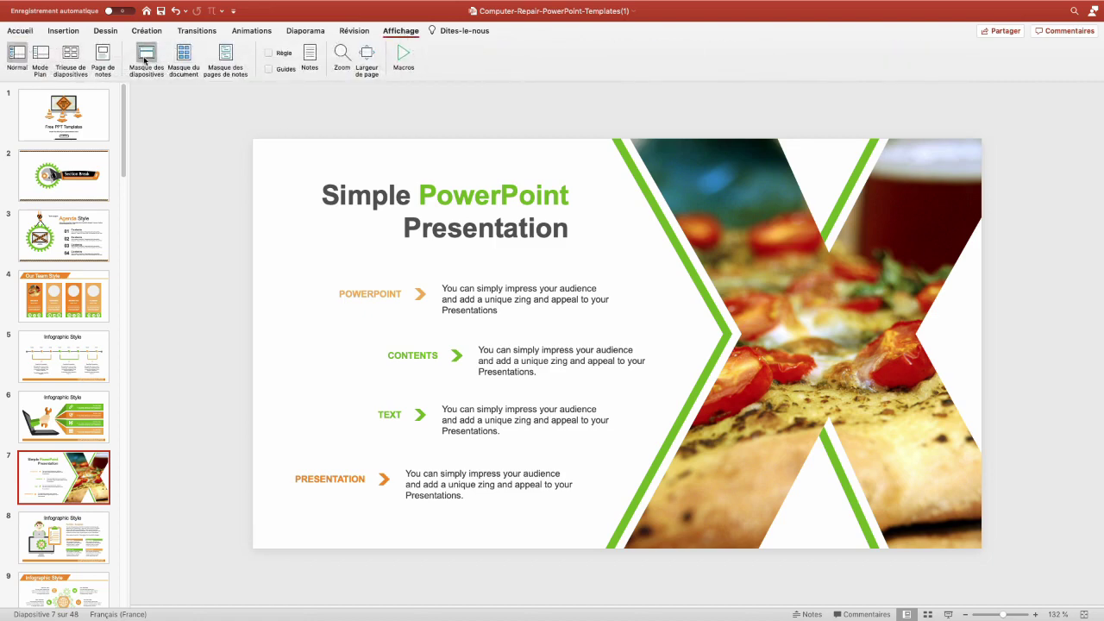
Step: In Slide Master view, draw a large multiplication-sign X on the layout's left side
{"action": "left_click", "coordinate": [145, 54]}
{"action": "left_click", "coordinate": [1007, 377]}
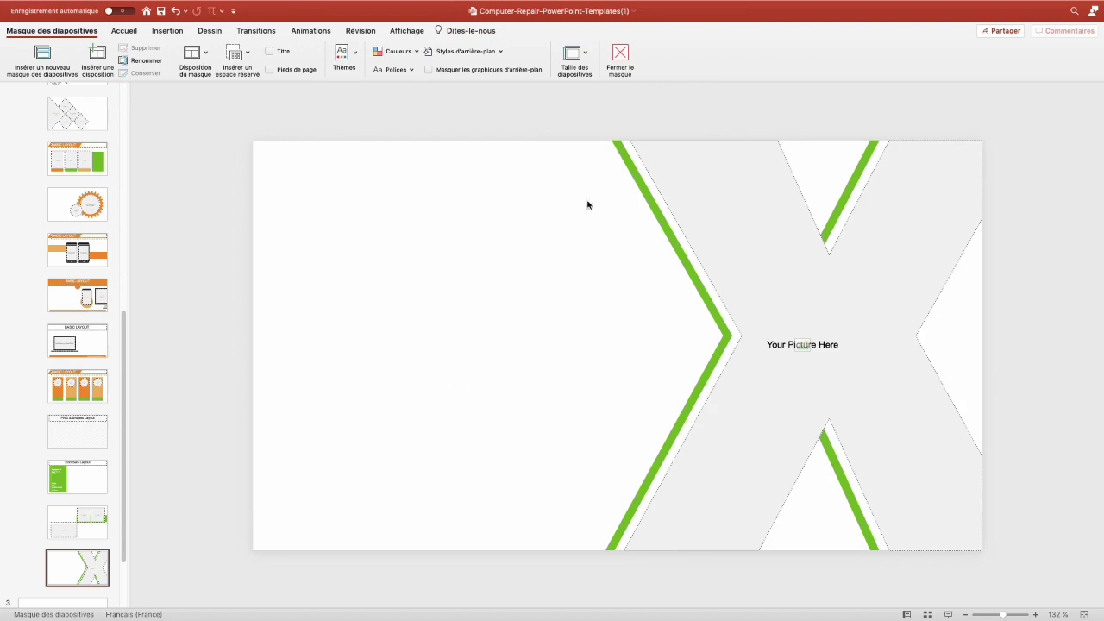
{"action": "left_click", "coordinate": [167, 31]}
{"action": "left_click", "coordinate": [291, 52]}
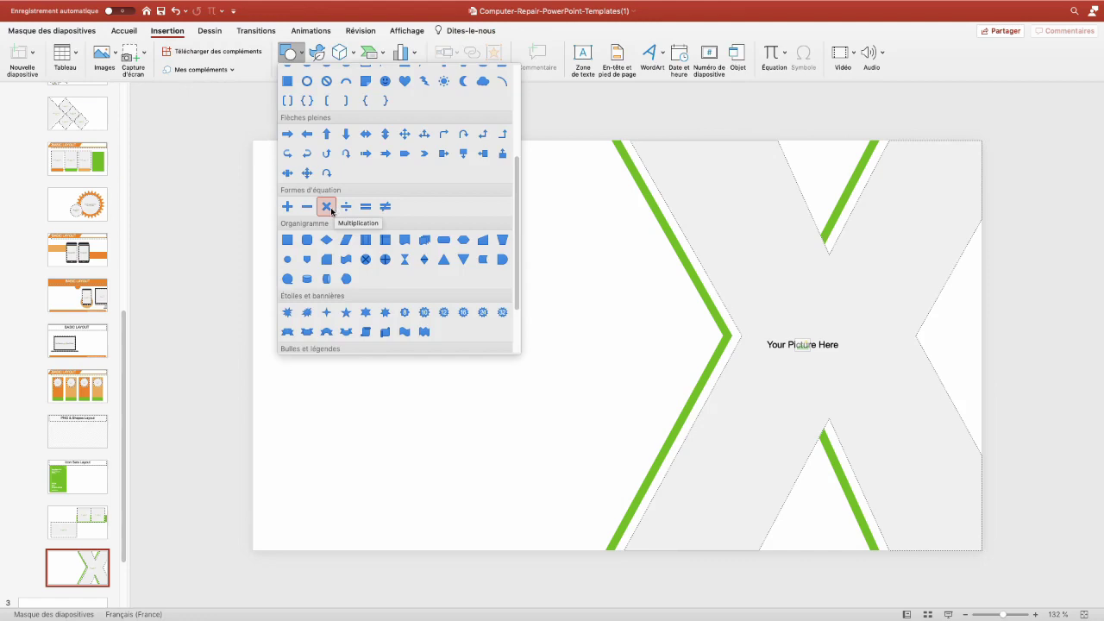
{"action": "left_click", "coordinate": [329, 210]}
{"action": "left_click_drag", "start_coordinate": [277, 167], "coordinate": [548, 539]}
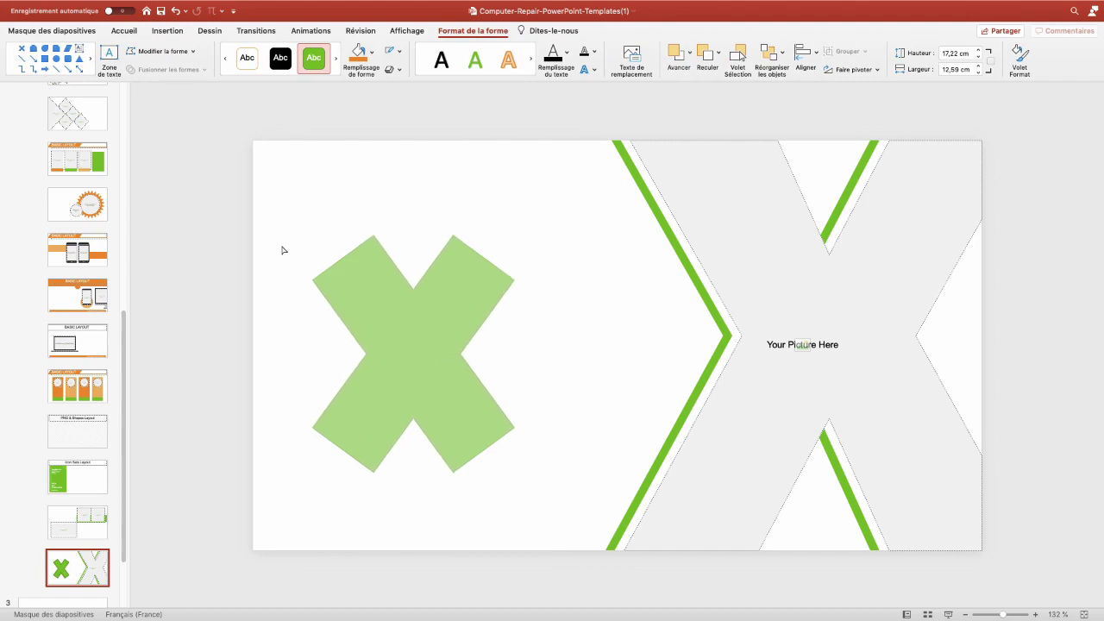
Step: Choose to add a picture placeholder to the X layout
{"action": "left_click", "coordinate": [173, 330]}
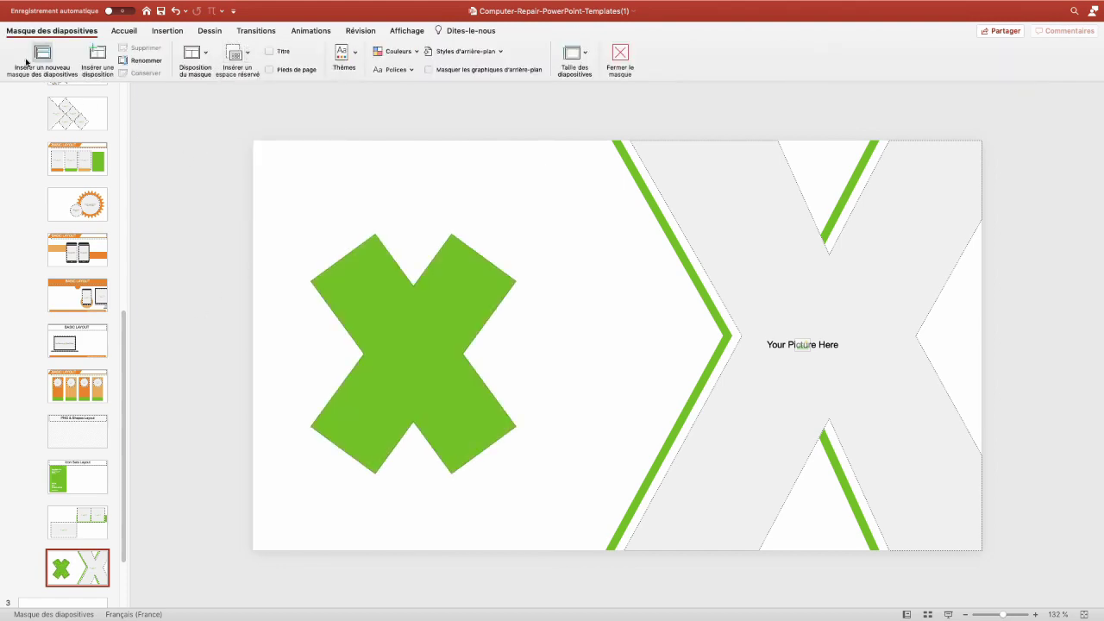
{"action": "left_click", "coordinate": [249, 55]}
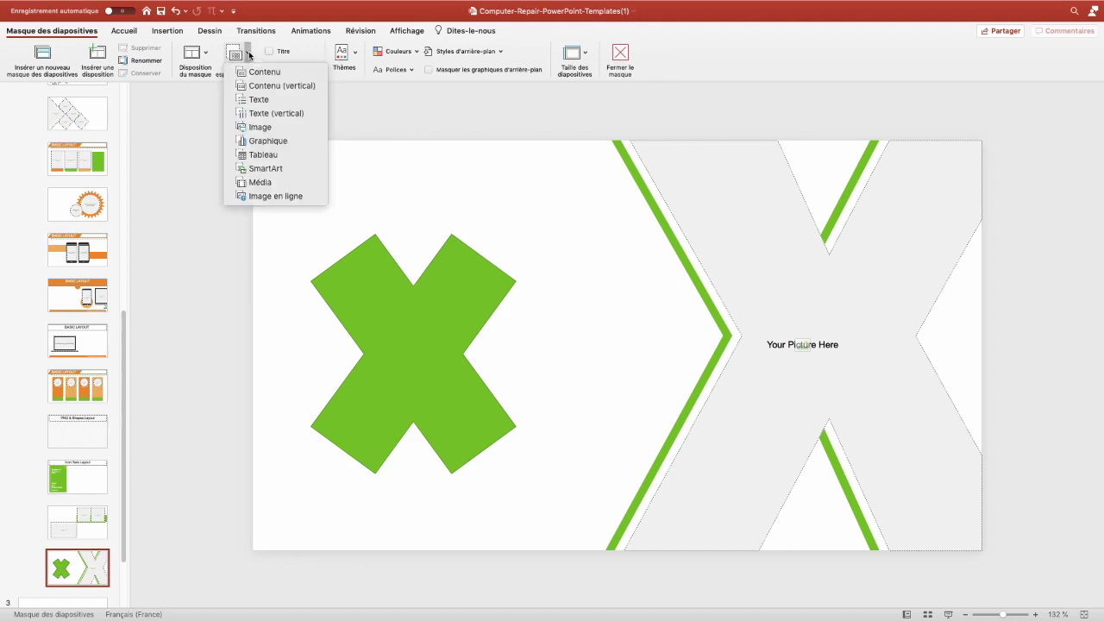
{"action": "left_click", "coordinate": [259, 126]}
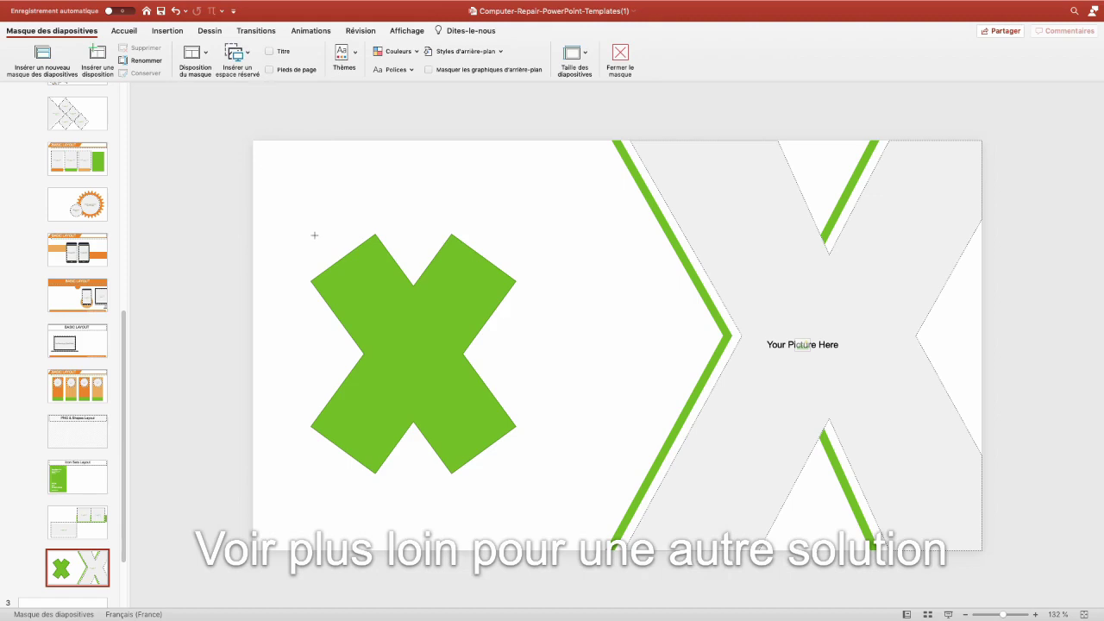
Step: Draw a picture placeholder over the green X and intersect them into an X-shaped placeholder
{"action": "left_click_drag", "start_coordinate": [315, 235], "coordinate": [518, 472]}
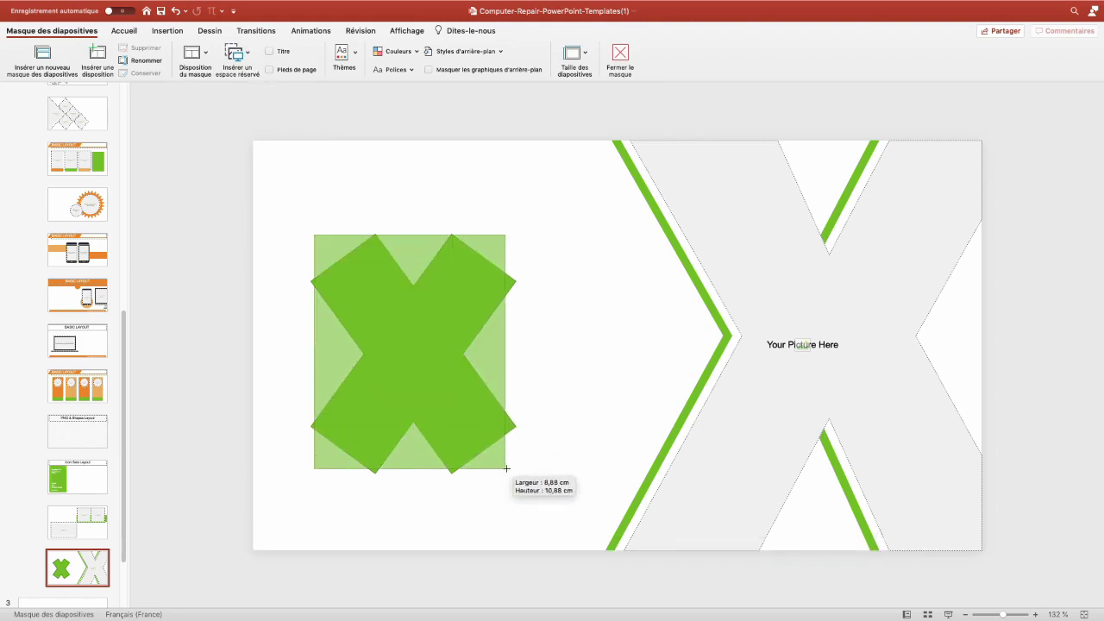
{"action": "left_click_drag", "start_coordinate": [519, 472], "coordinate": [518, 472]}
{"action": "left_click", "coordinate": [238, 159]}
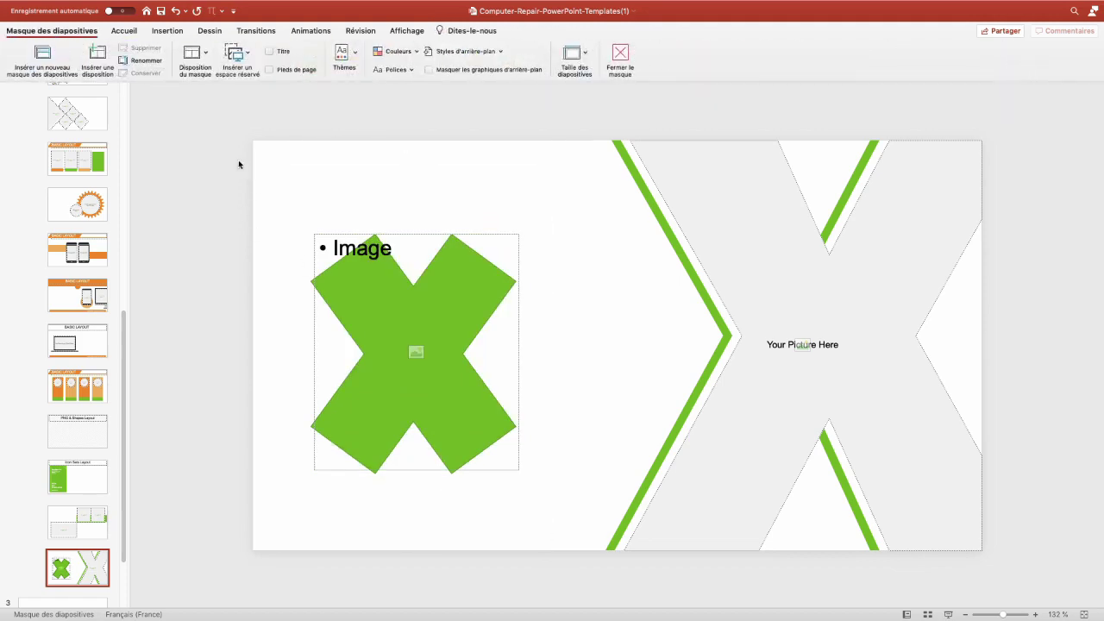
{"action": "left_click_drag", "start_coordinate": [177, 107], "coordinate": [705, 614]}
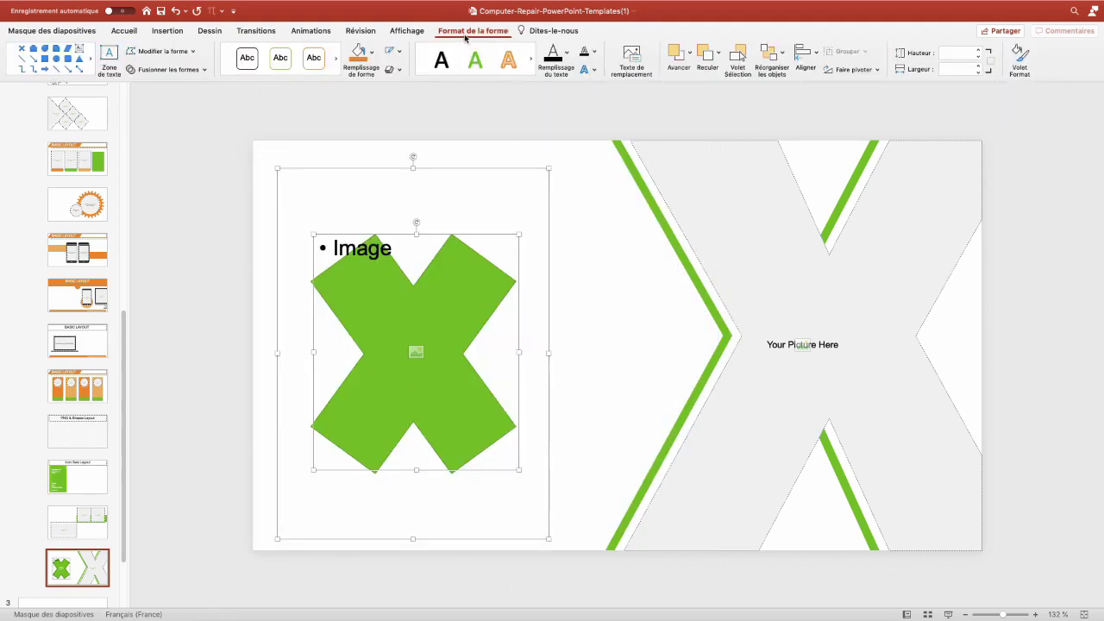
{"action": "left_click", "coordinate": [204, 72]}
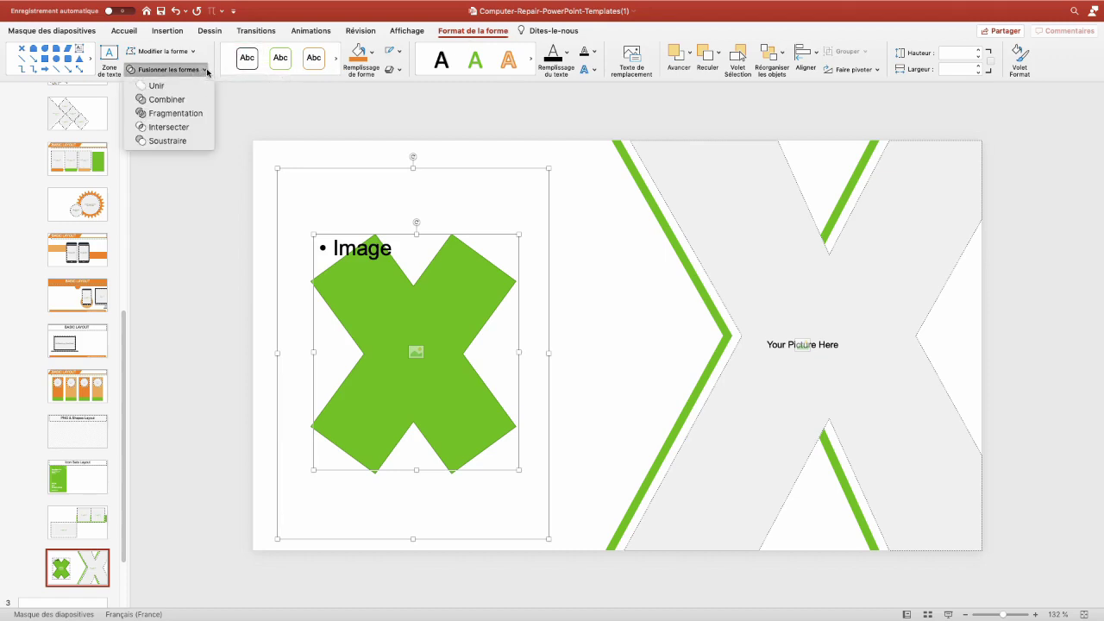
{"action": "left_click", "coordinate": [191, 127]}
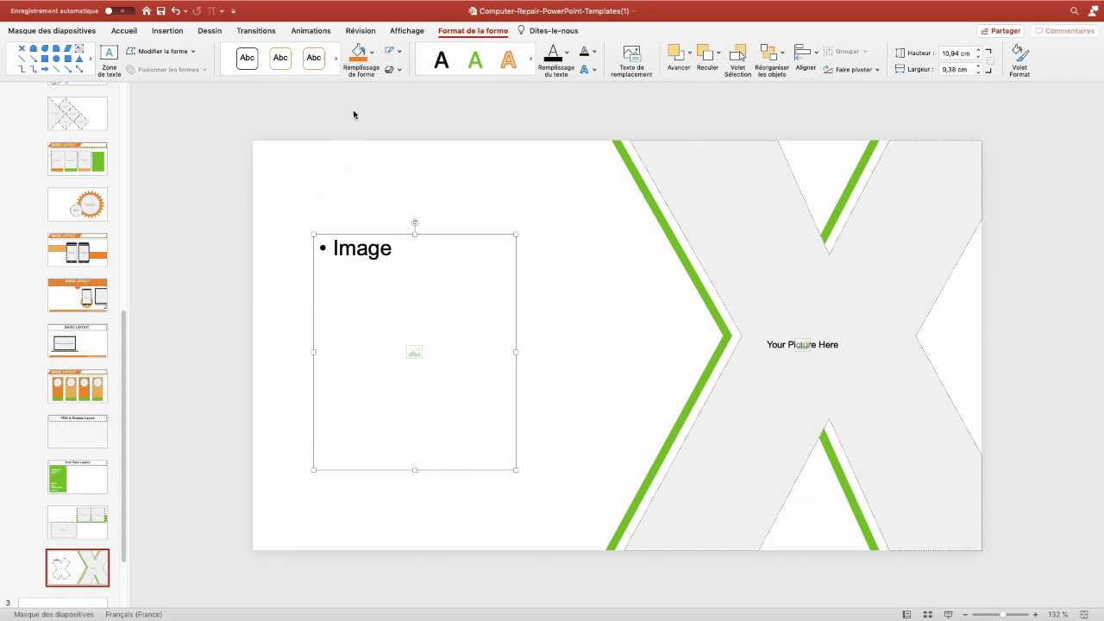
Step: Fill the X placeholder orange and move it to the layout's right side
{"action": "left_click", "coordinate": [357, 54]}
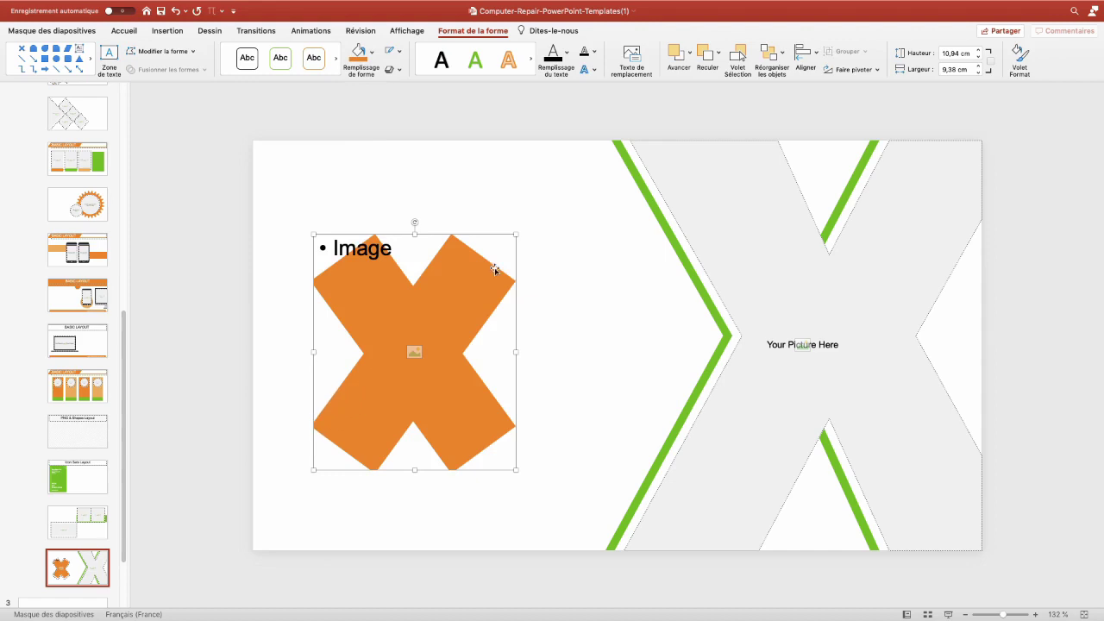
{"action": "left_click_drag", "start_coordinate": [495, 269], "coordinate": [755, 255]}
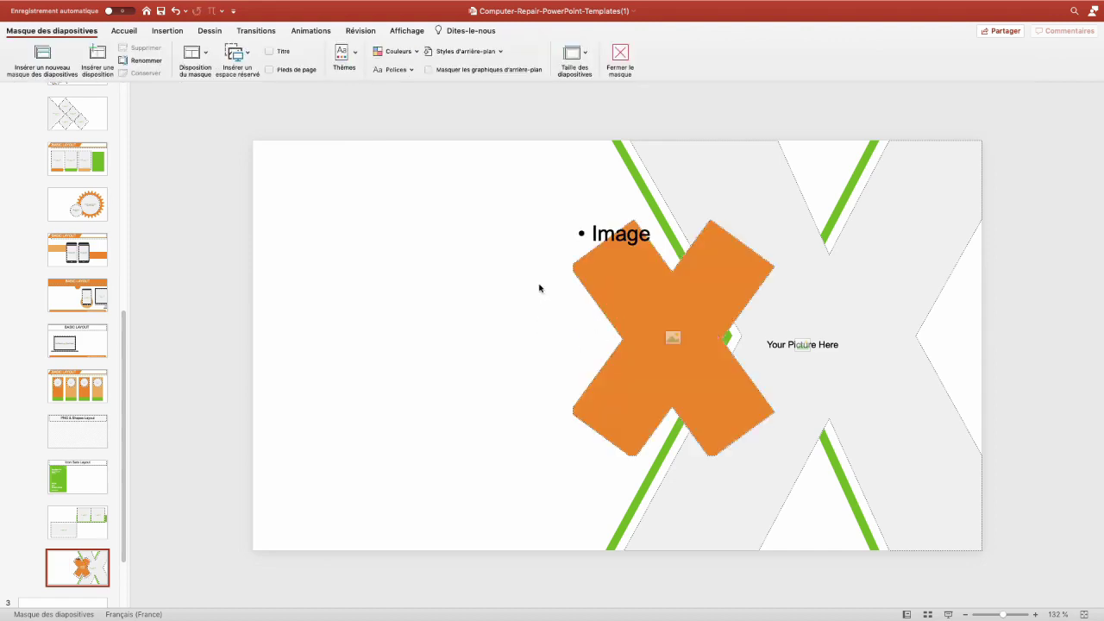
{"action": "left_click", "coordinate": [158, 32]}
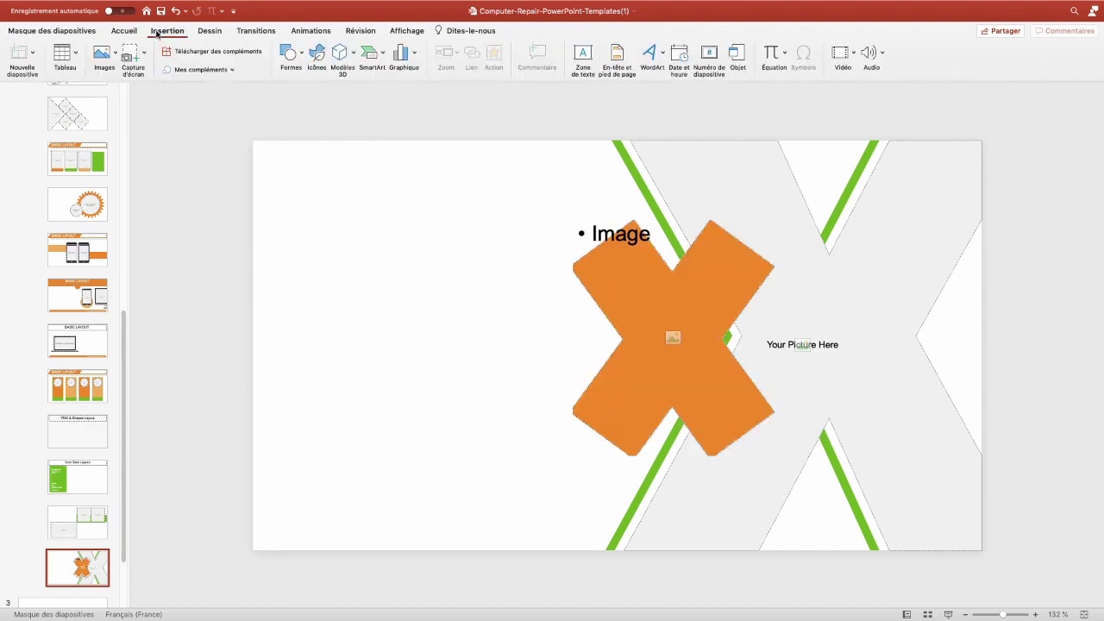
Step: Draw a tall green parallelogram bar and copy it into three side-by-side slanted bars
{"action": "left_click", "coordinate": [300, 55]}
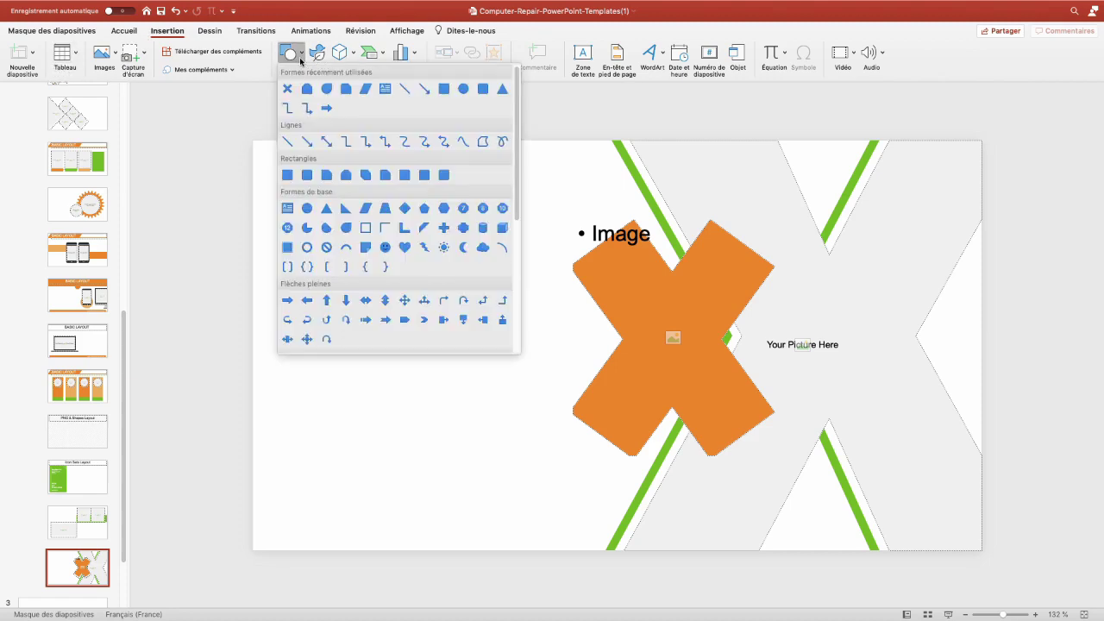
{"action": "left_click", "coordinate": [366, 87]}
{"action": "left_click_drag", "start_coordinate": [302, 238], "coordinate": [346, 353]}
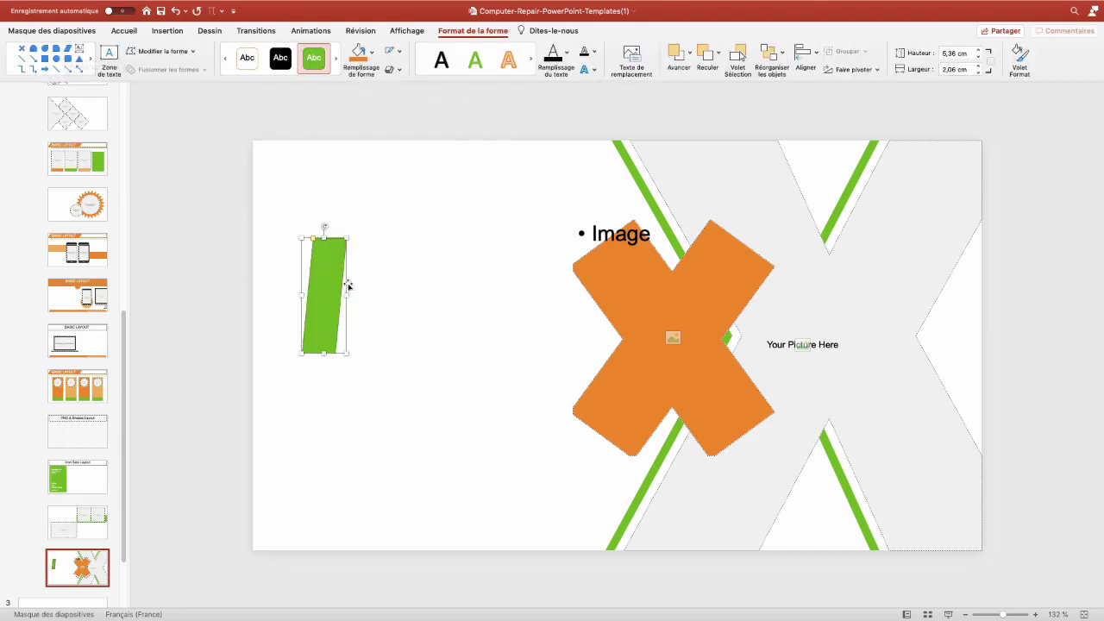
{"action": "mouse_move", "coordinate": [326, 279]}
{"action": "left_mouse_down"}
{"action": "mouse_move", "coordinate": [364, 278]}
{"action": "mouse_move", "coordinate": [403, 299]}
{"action": "left_mouse_up"}
{"action": "left_click", "coordinate": [391, 393]}
Step: Unite the three slanted bars into a single shape and shift it up
{"action": "left_click", "coordinate": [329, 323]}
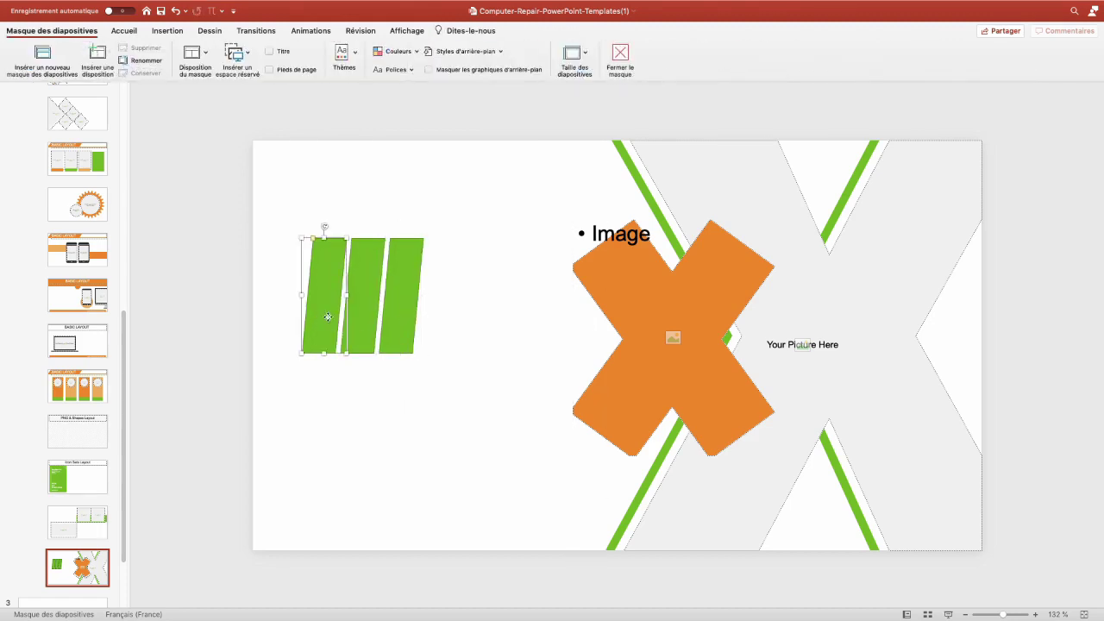
{"action": "left_click", "coordinate": [371, 315]}
{"action": "left_click", "coordinate": [396, 319]}
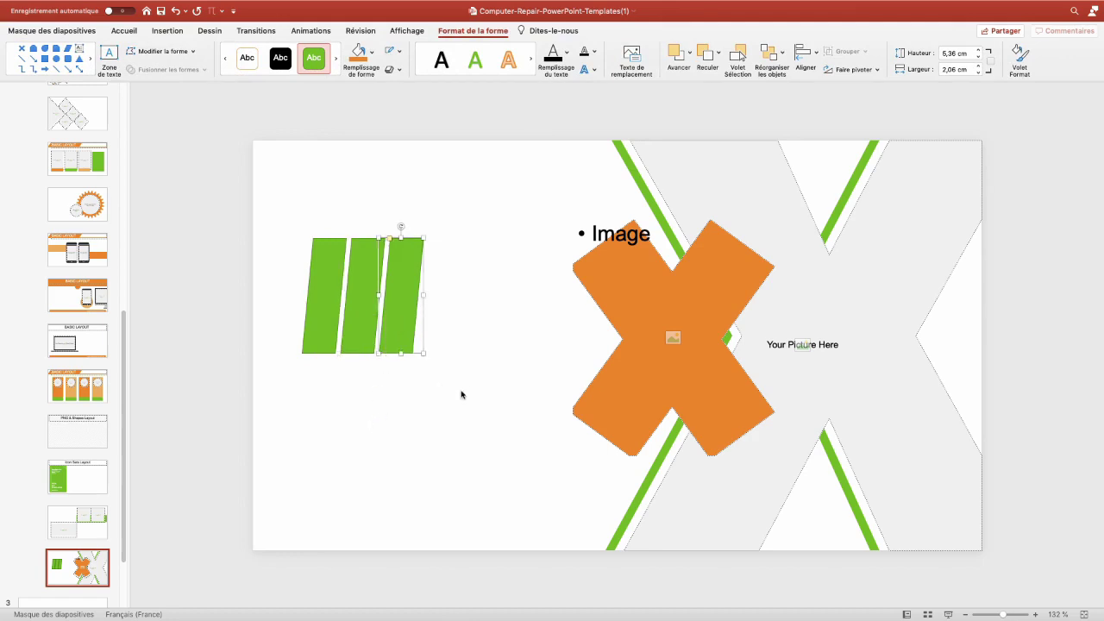
{"action": "left_click_drag", "start_coordinate": [479, 394], "coordinate": [254, 197]}
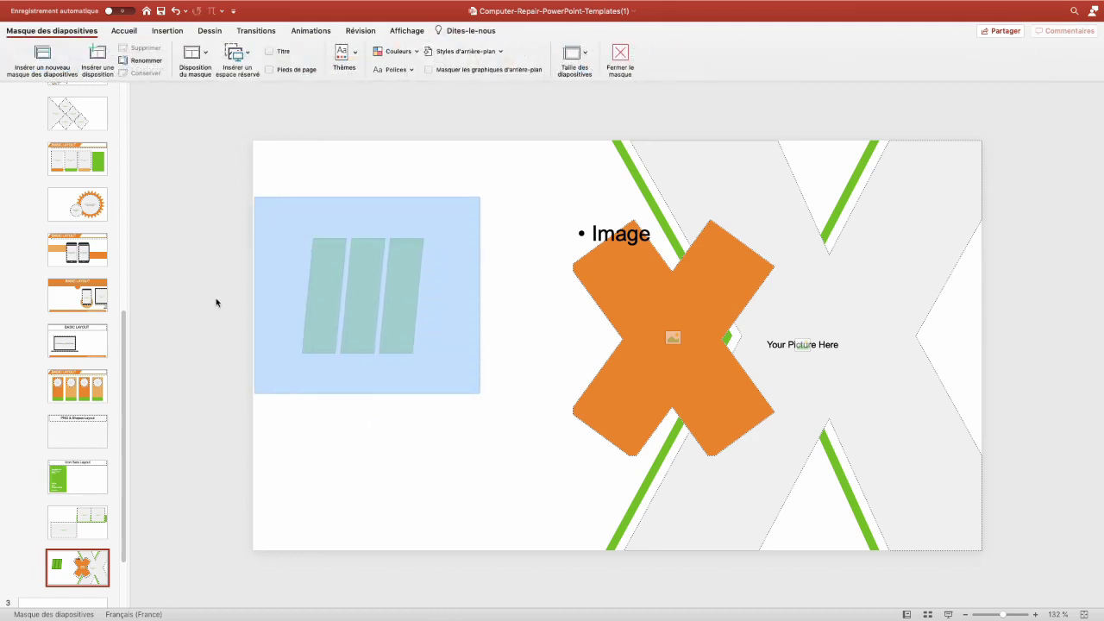
{"action": "left_click", "coordinate": [186, 74]}
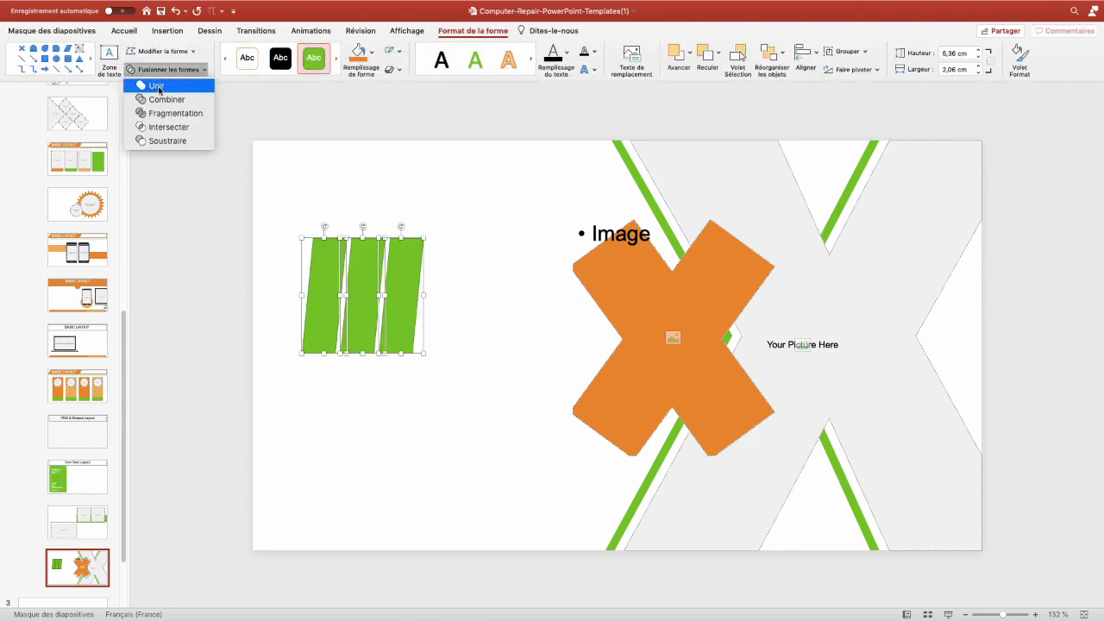
{"action": "left_click", "coordinate": [158, 86]}
{"action": "left_click_drag", "start_coordinate": [370, 279], "coordinate": [377, 250]}
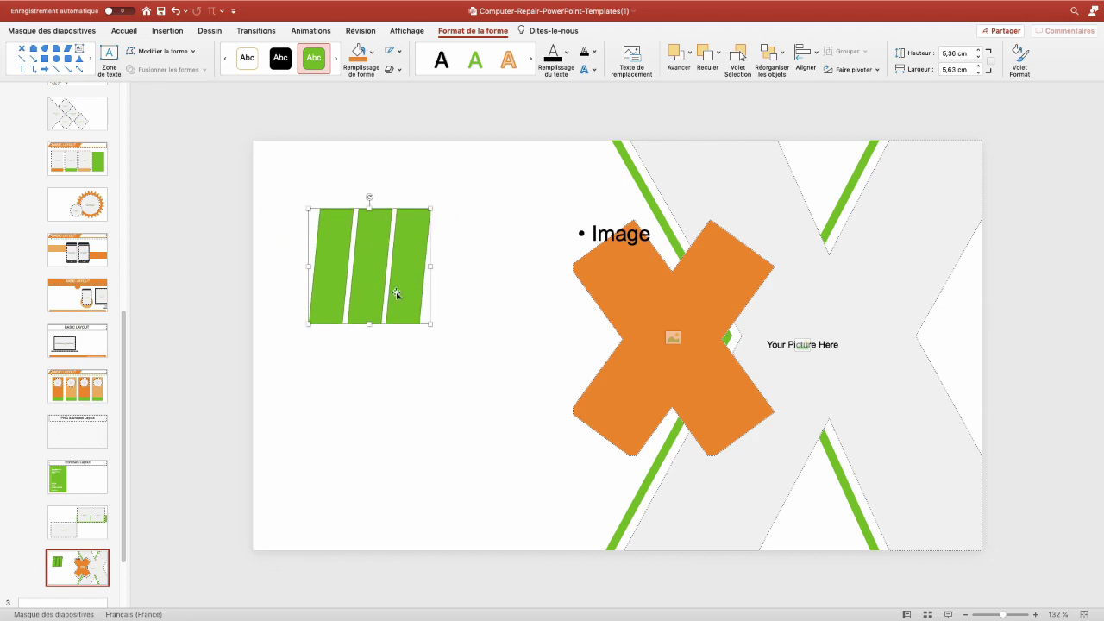
{"action": "left_click", "coordinate": [435, 369]}
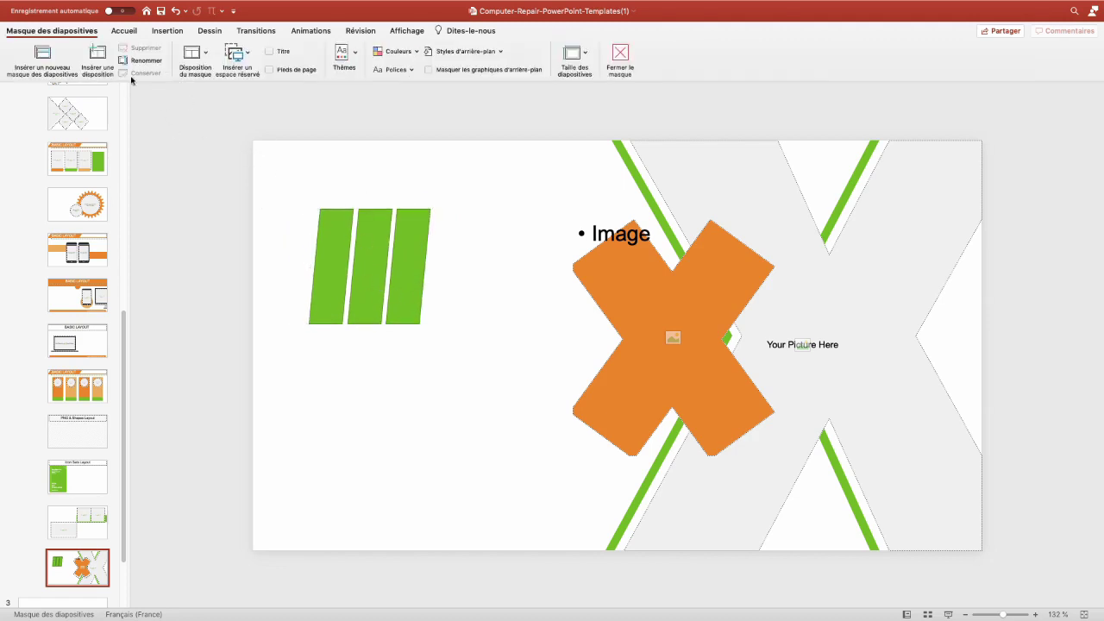
Step: Intersect a new picture placeholder with the bars to make an orange three-bar placeholder
{"action": "left_click", "coordinate": [236, 54]}
{"action": "left_click", "coordinate": [261, 127]}
{"action": "left_click_drag", "start_coordinate": [302, 337], "coordinate": [440, 475]}
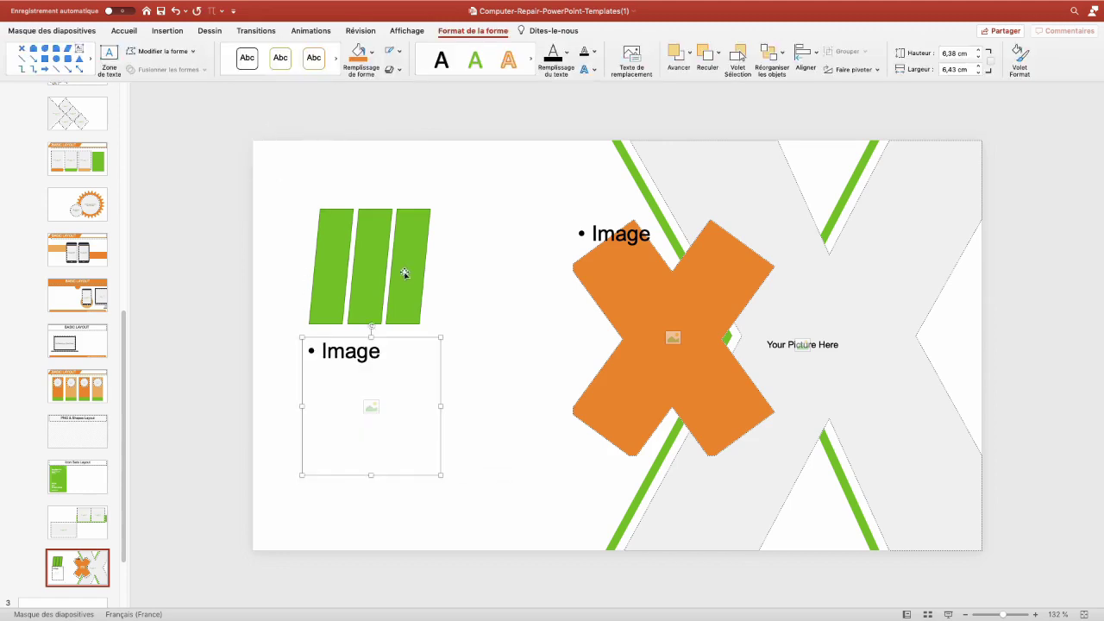
{"action": "left_click_drag", "start_coordinate": [404, 262], "coordinate": [405, 401]}
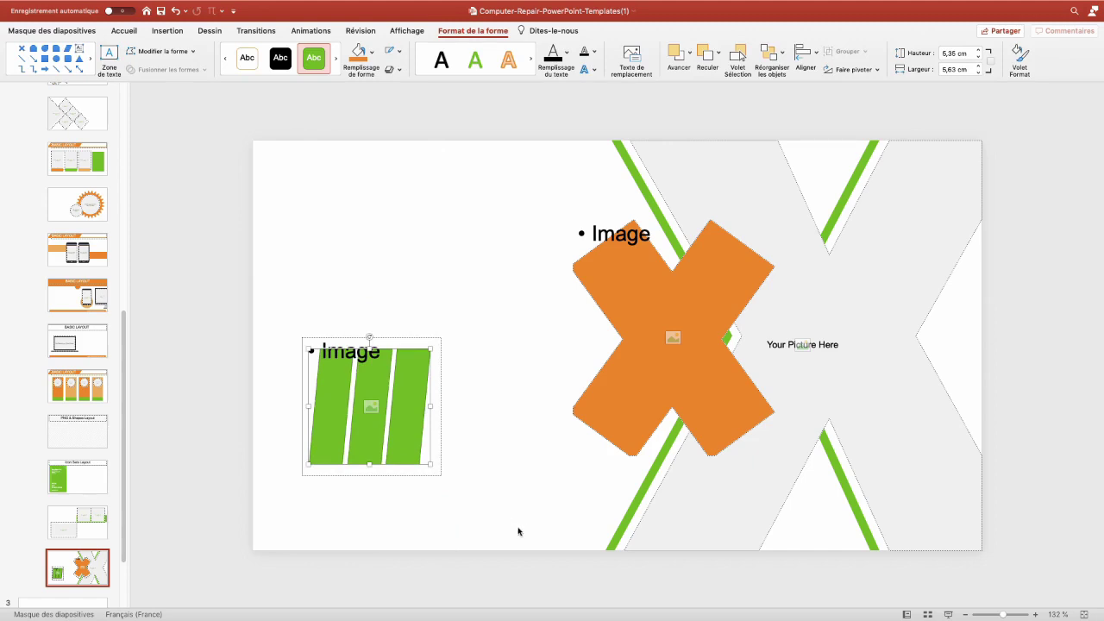
{"action": "left_click_drag", "start_coordinate": [520, 528], "coordinate": [231, 265]}
{"action": "left_click", "coordinate": [198, 70]}
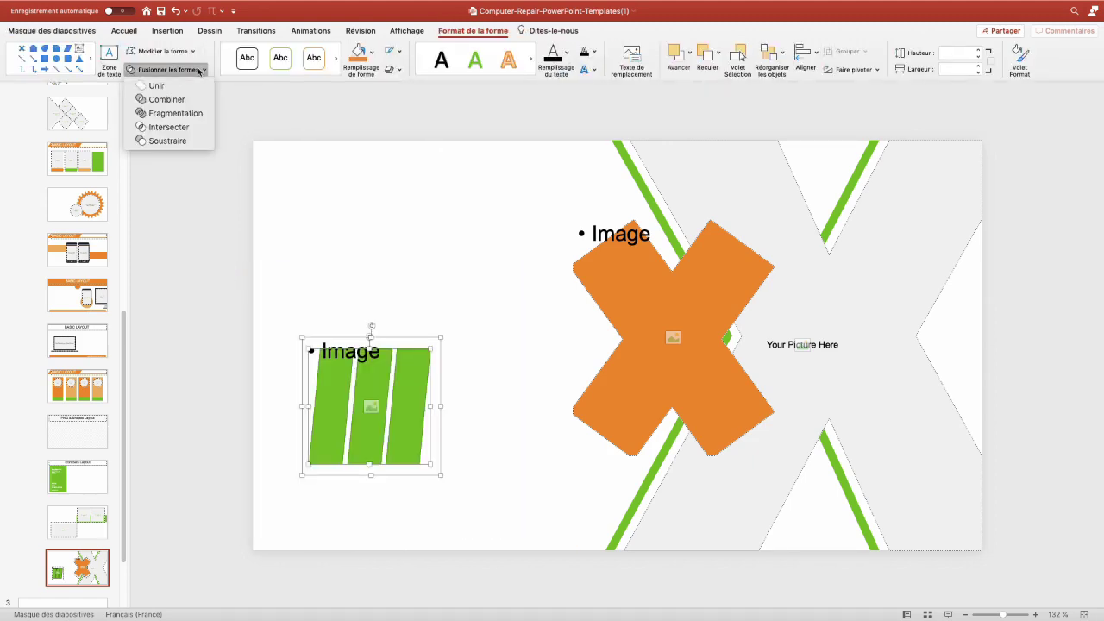
{"action": "left_click", "coordinate": [168, 127]}
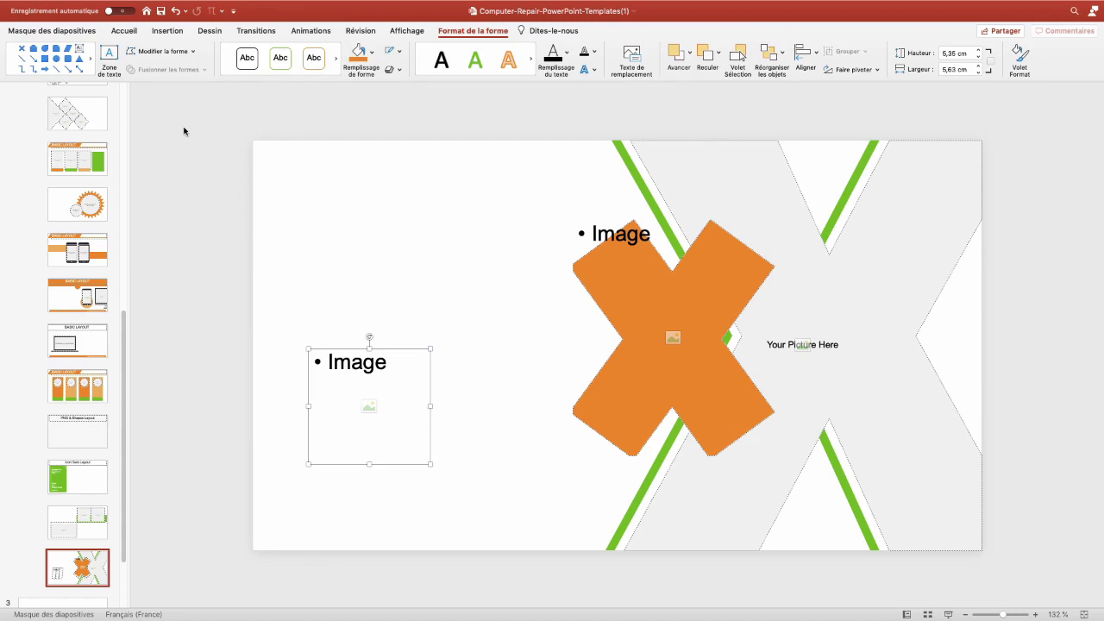
{"action": "left_click", "coordinate": [358, 58]}
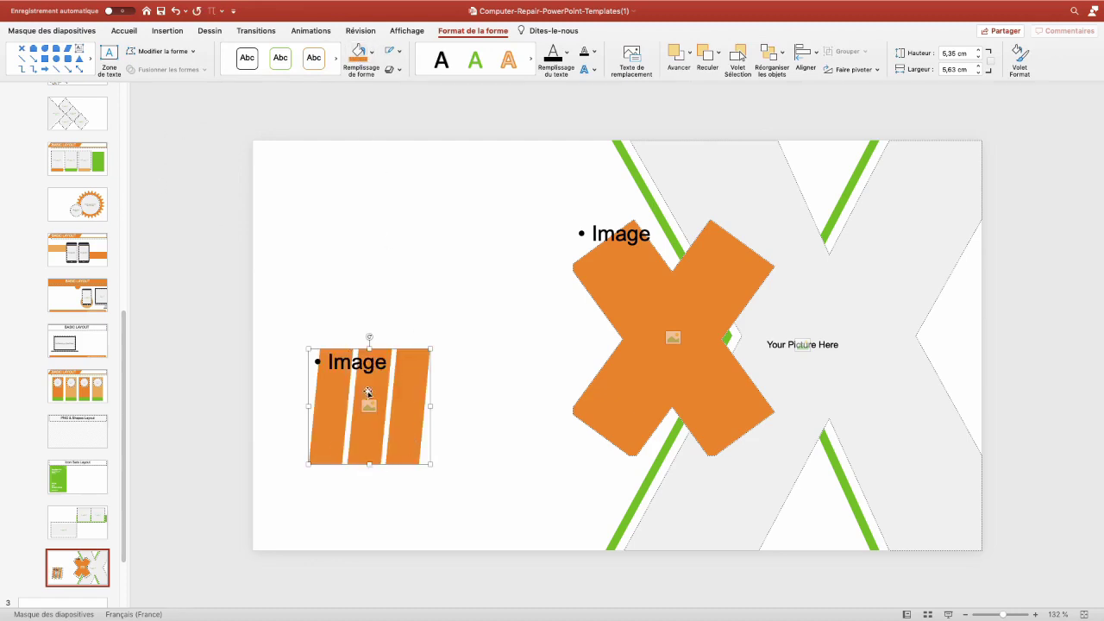
Step: Move the X placeholder to the upper left and close Master View
{"action": "left_click_drag", "start_coordinate": [409, 457], "coordinate": [510, 369]}
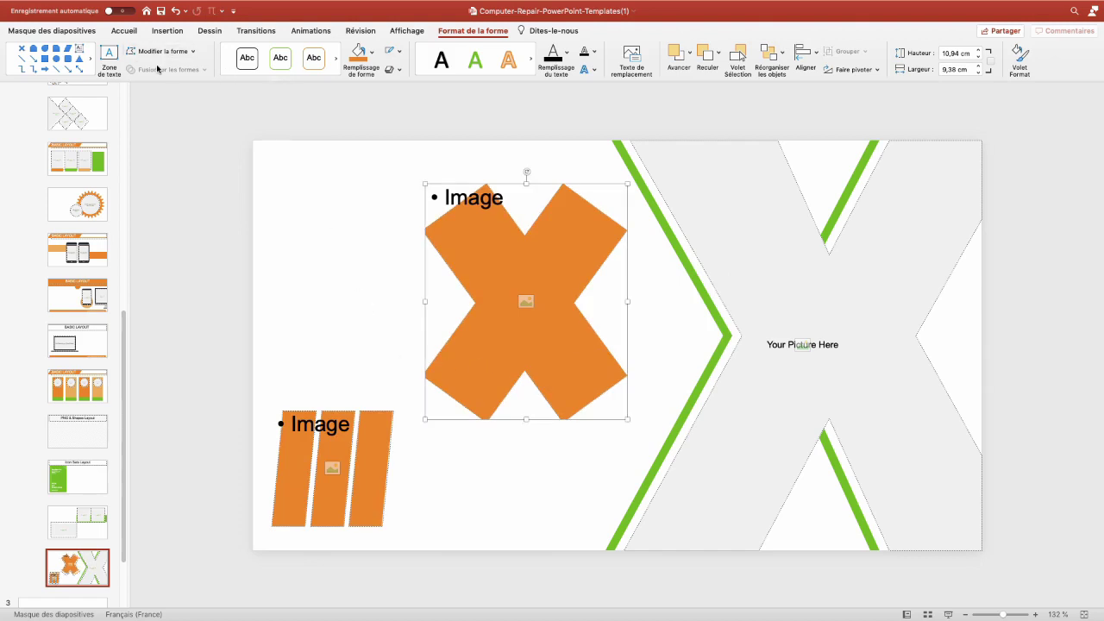
{"action": "left_click", "coordinate": [51, 30]}
{"action": "left_click", "coordinate": [618, 57]}
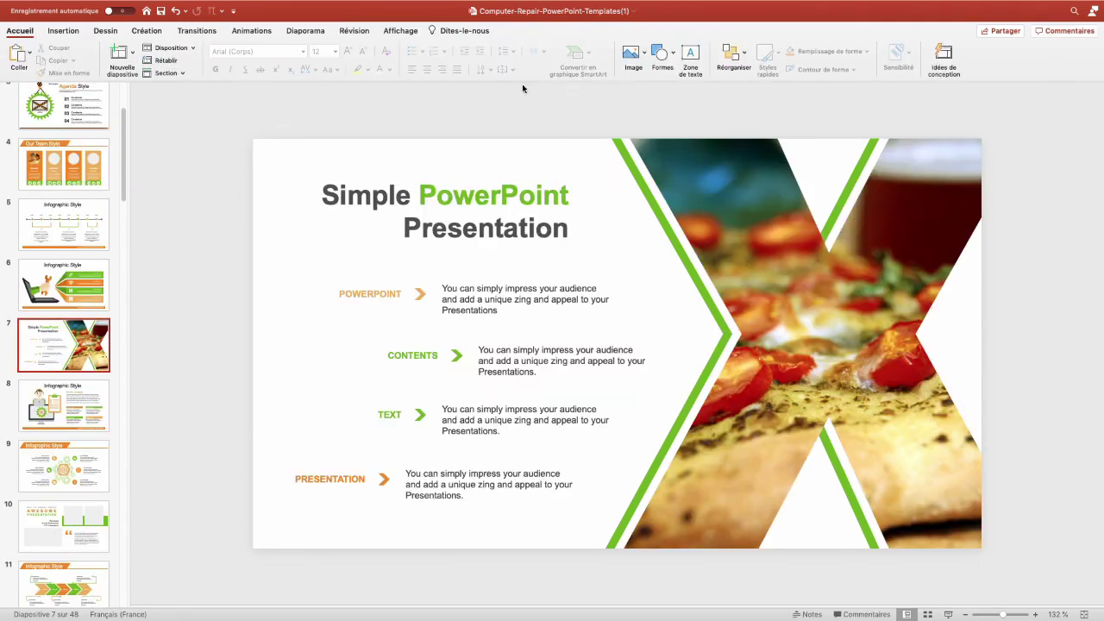
Step: Add slide 8 with the X layout and fill its X and bar placeholders with the pizza photo
{"action": "left_click", "coordinate": [68, 343]}
{"action": "key", "text": "Return"}
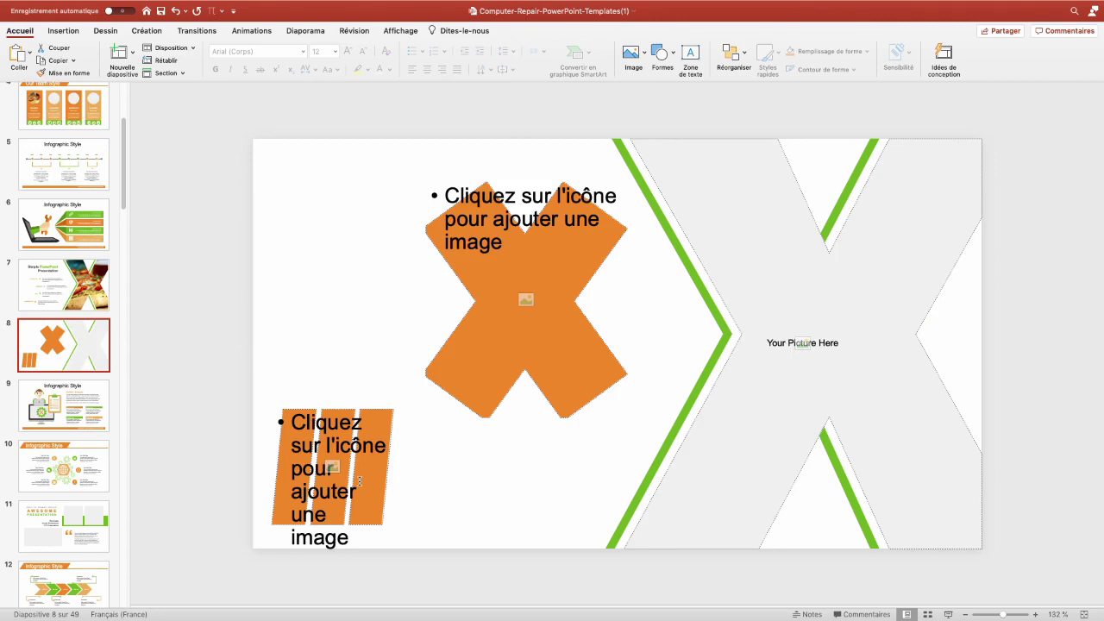
{"action": "left_click", "coordinate": [526, 301]}
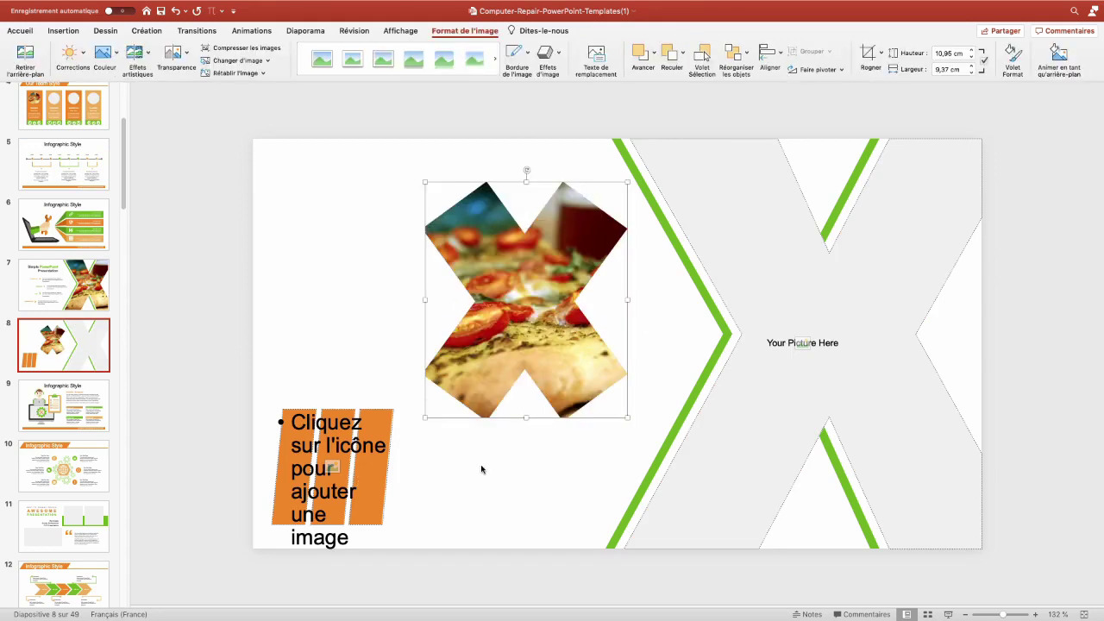
{"action": "left_click", "coordinate": [336, 468]}
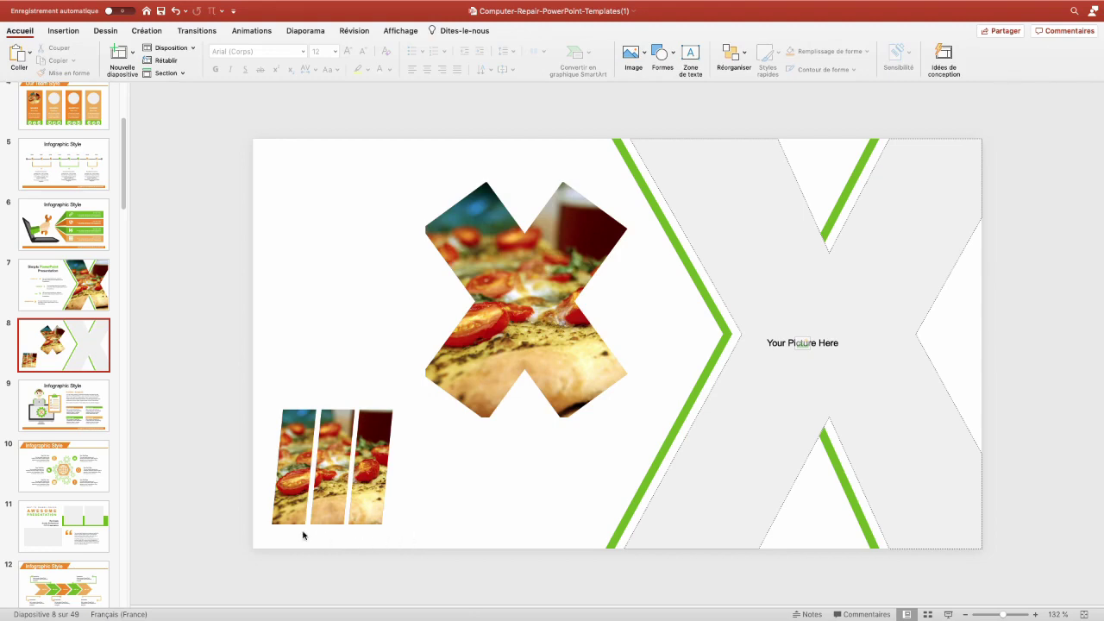
Step: Delete the pizza-filled pictures and undo until slide 8 is blank
{"action": "left_click", "coordinate": [457, 380]}
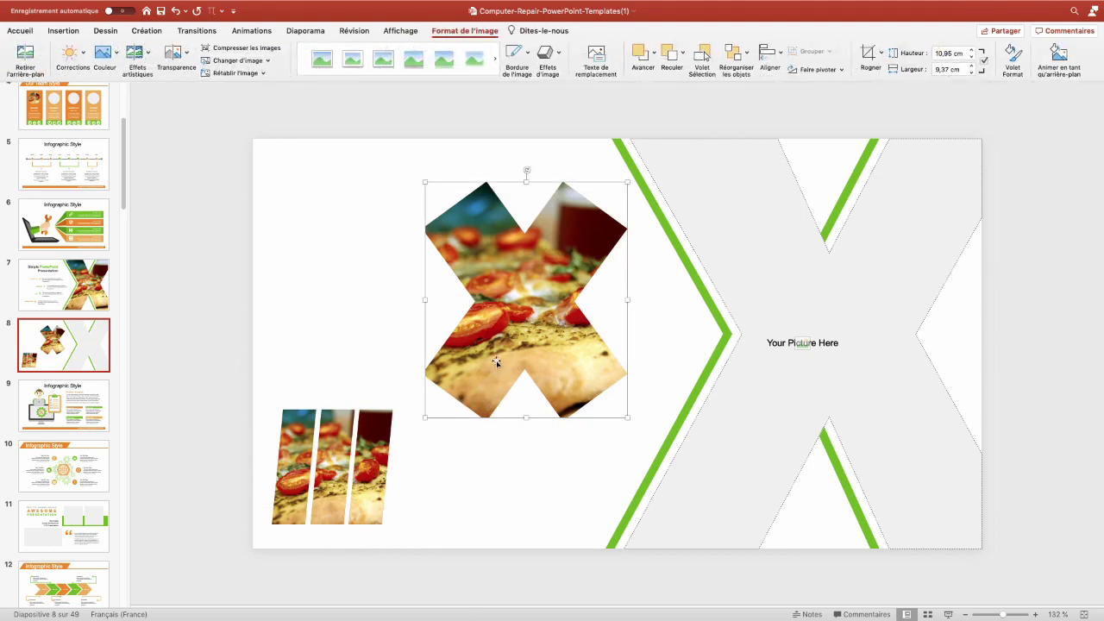
{"action": "key", "text": "Delete"}
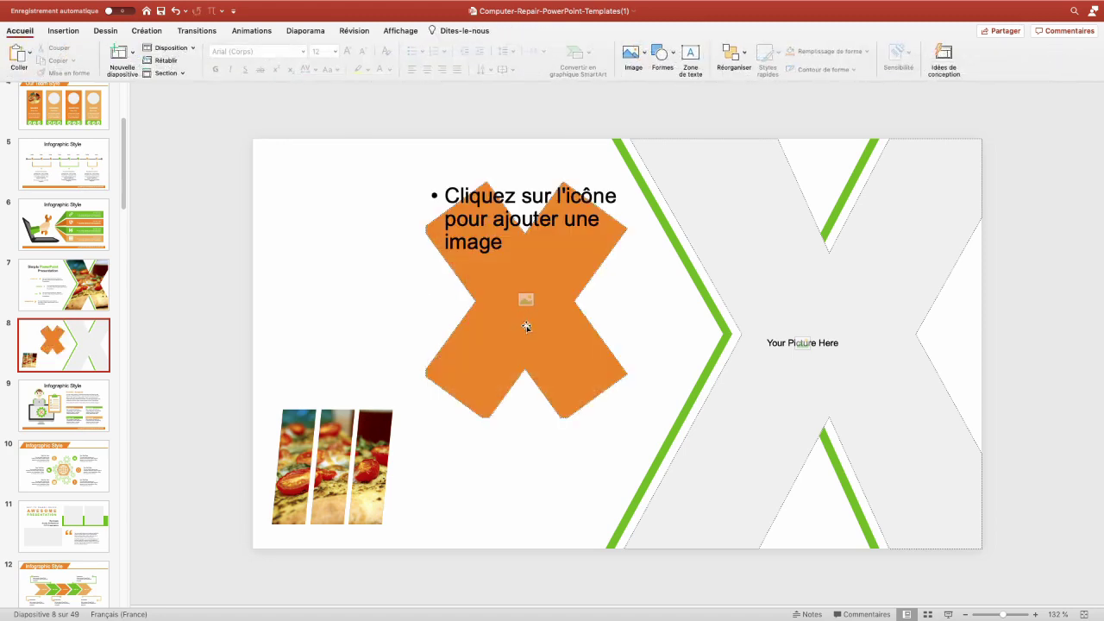
{"action": "key", "text": "super+z"}
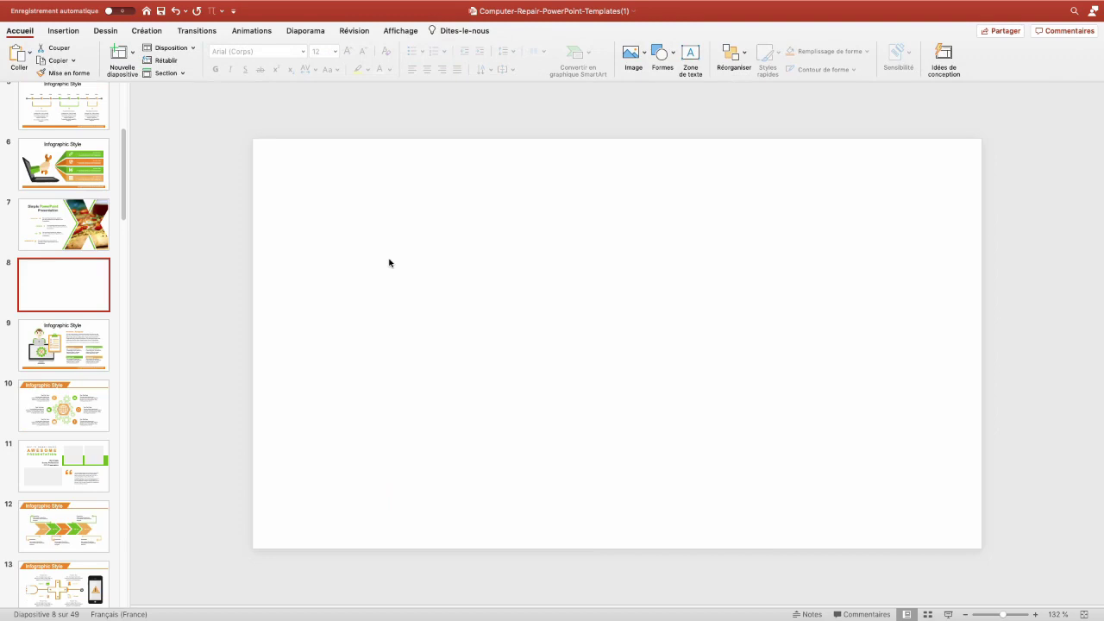
Step: Insert the pizza photo from a file onto slide 8
{"action": "left_click", "coordinate": [67, 33]}
{"action": "left_click", "coordinate": [103, 57]}
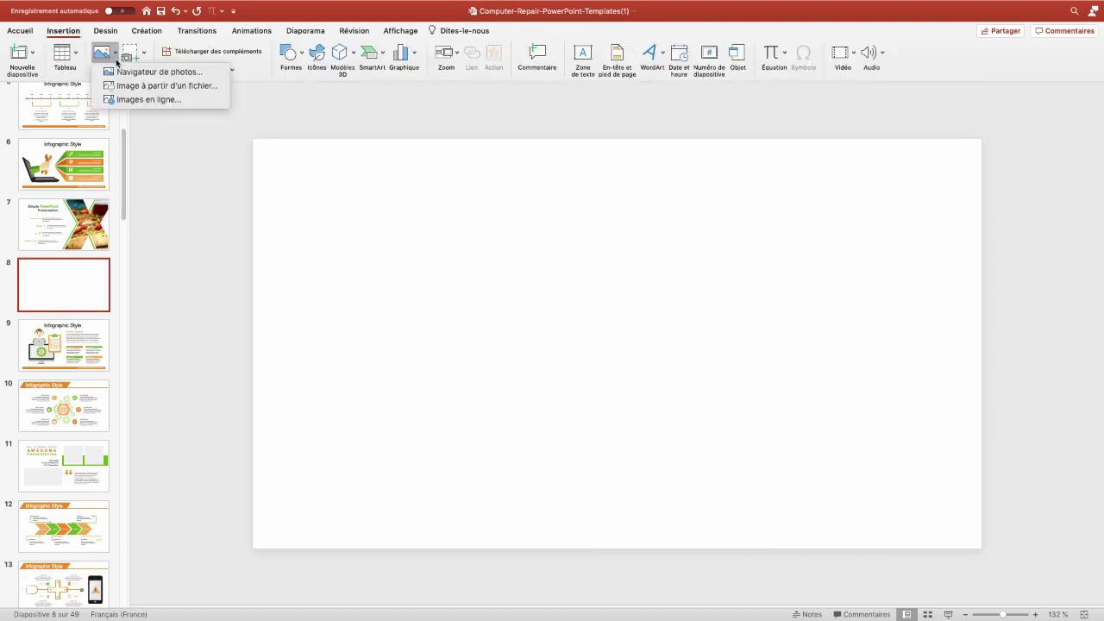
{"action": "left_click", "coordinate": [150, 86]}
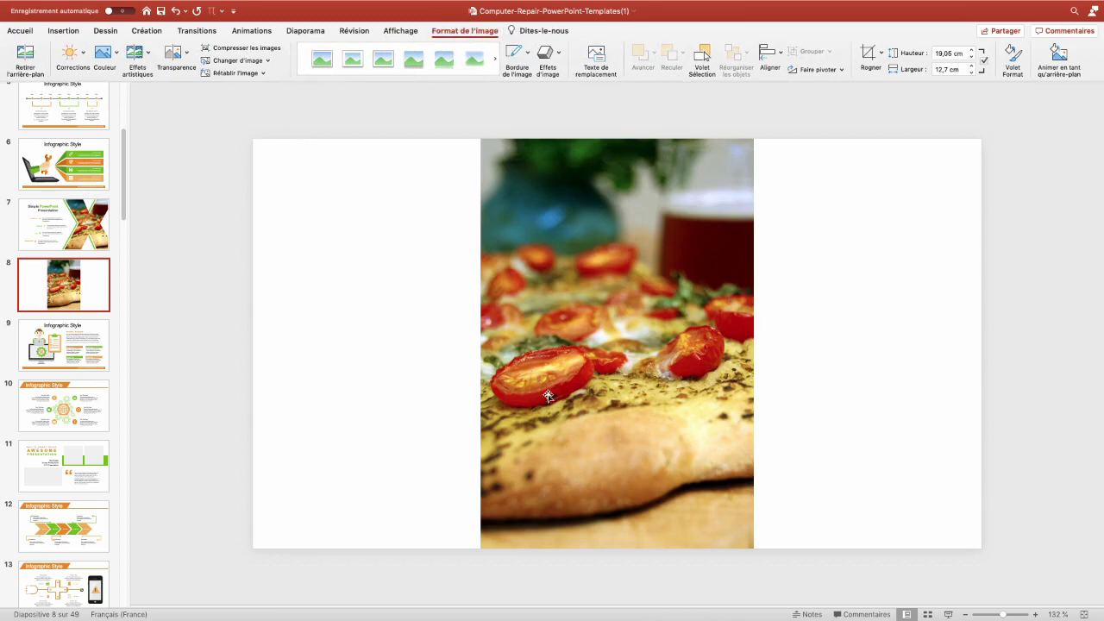
Step: Cover the photo with tall green isosceles triangles, alternating upright and flipped downward
{"action": "left_click", "coordinate": [68, 30]}
{"action": "left_click", "coordinate": [290, 53]}
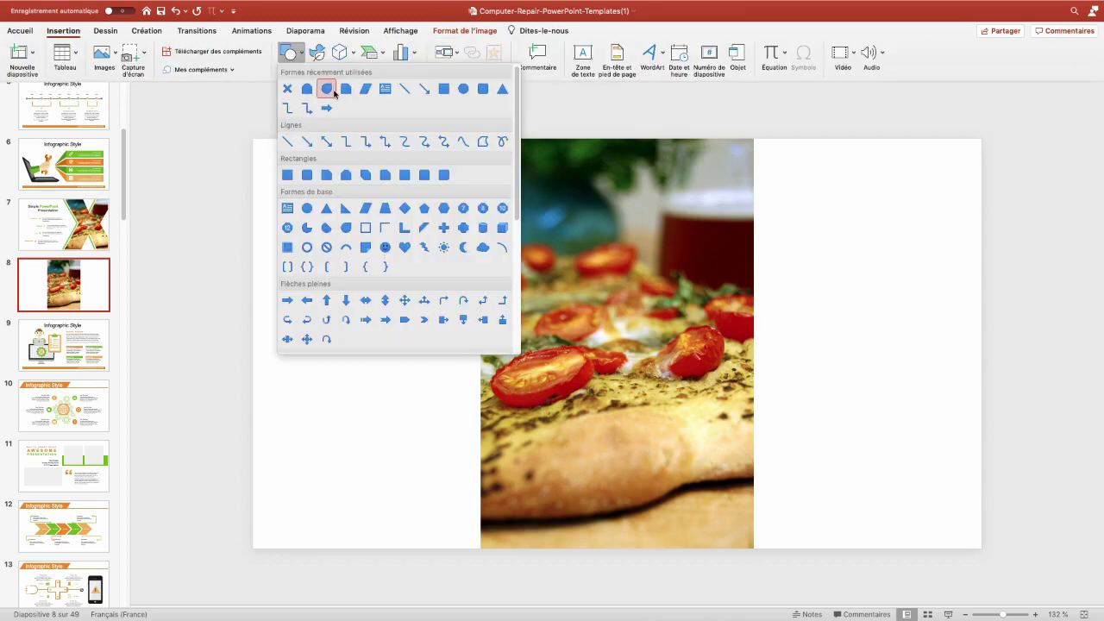
{"action": "left_click", "coordinate": [326, 208]}
{"action": "left_click_drag", "start_coordinate": [480, 139], "coordinate": [544, 547]}
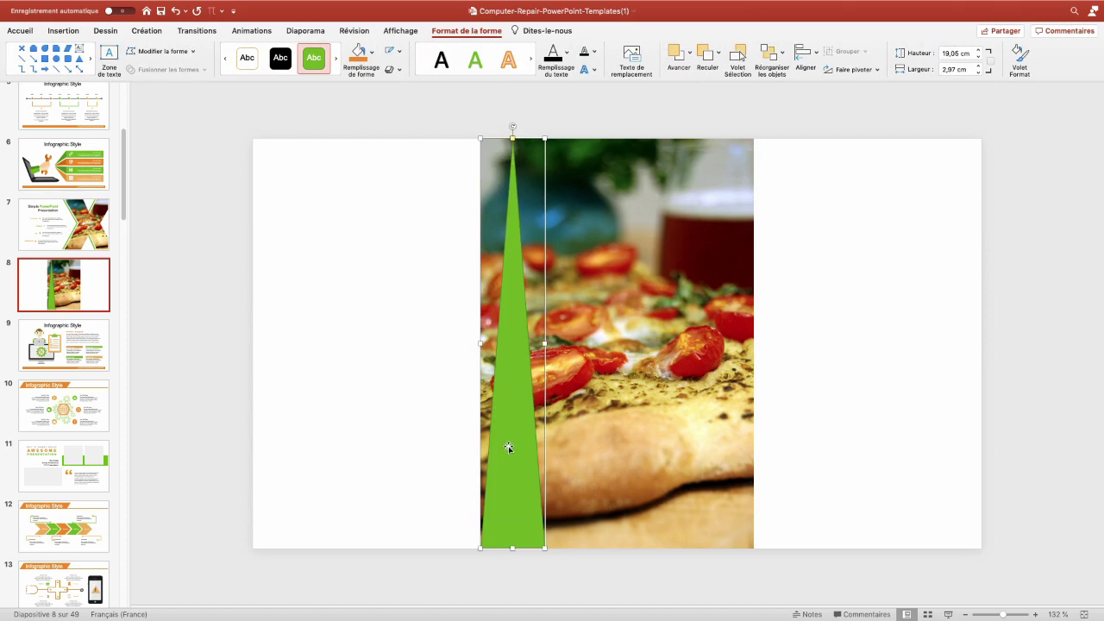
{"action": "left_click_drag", "start_coordinate": [508, 448], "coordinate": [610, 458]}
{"action": "key", "text": "super+d"}
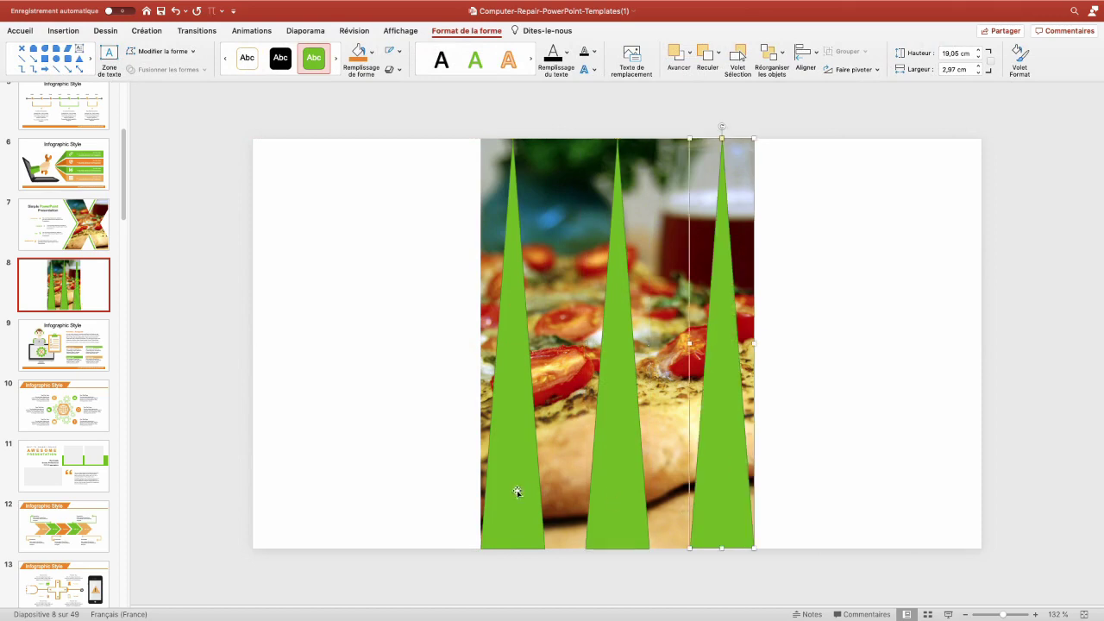
{"action": "left_click_drag", "start_coordinate": [711, 489], "coordinate": [829, 489]}
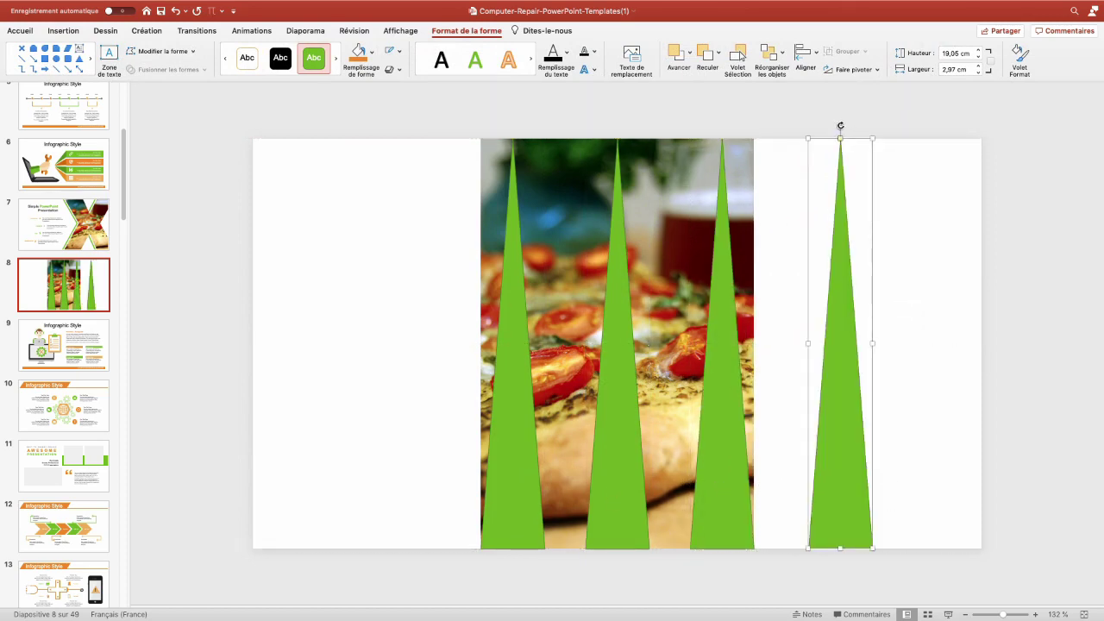
{"action": "left_click_drag", "start_coordinate": [840, 126], "coordinate": [825, 456]}
{"action": "mouse_move", "coordinate": [840, 193]}
{"action": "left_mouse_down"}
{"action": "mouse_move", "coordinate": [563, 198]}
{"action": "mouse_move", "coordinate": [658, 229]}
{"action": "left_mouse_up"}
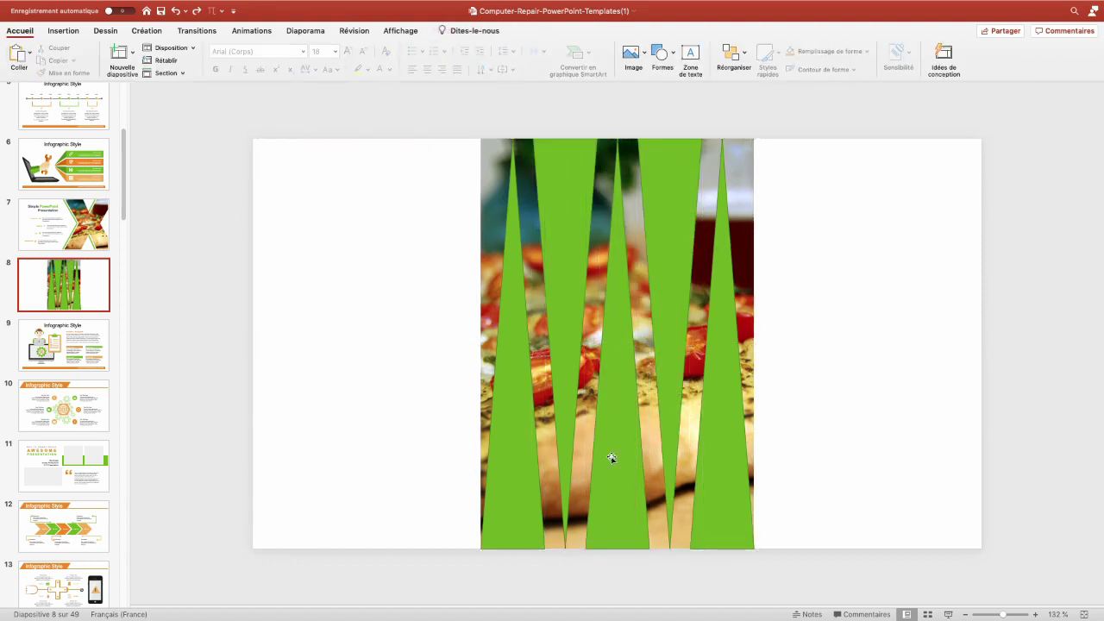
Step: Union all five green triangles into one shape and align it over the photo
{"action": "left_click", "coordinate": [509, 472]}
{"action": "left_click", "coordinate": [572, 255], "text": "shift"}
{"action": "left_click", "coordinate": [618, 473], "text": "shift"}
{"action": "key", "text": "super+a"}
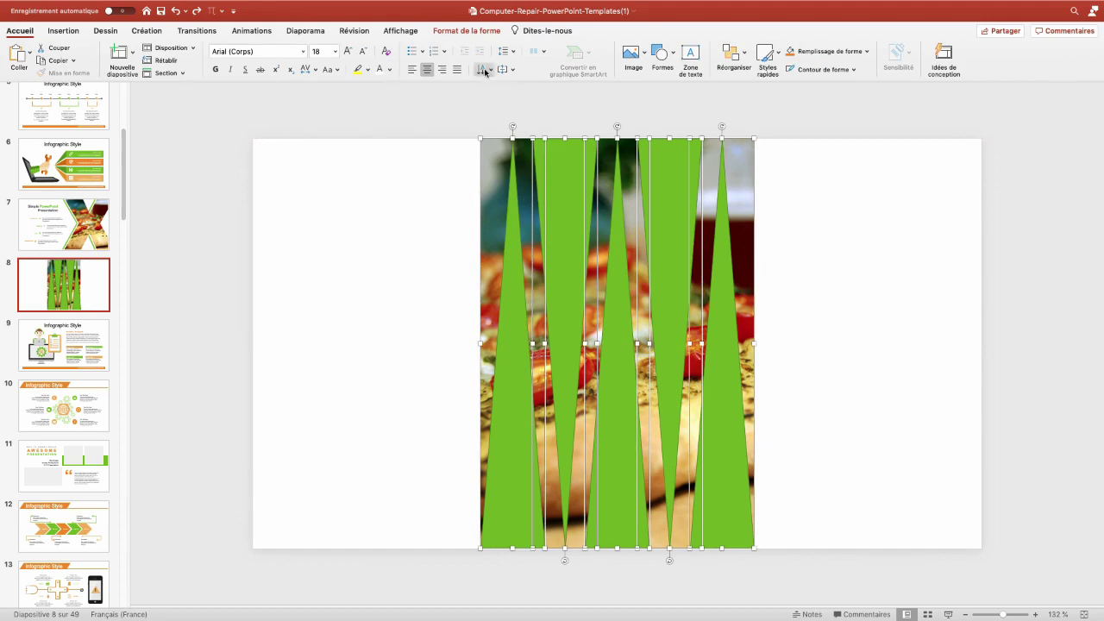
{"action": "left_click", "coordinate": [465, 31]}
{"action": "left_click", "coordinate": [155, 72]}
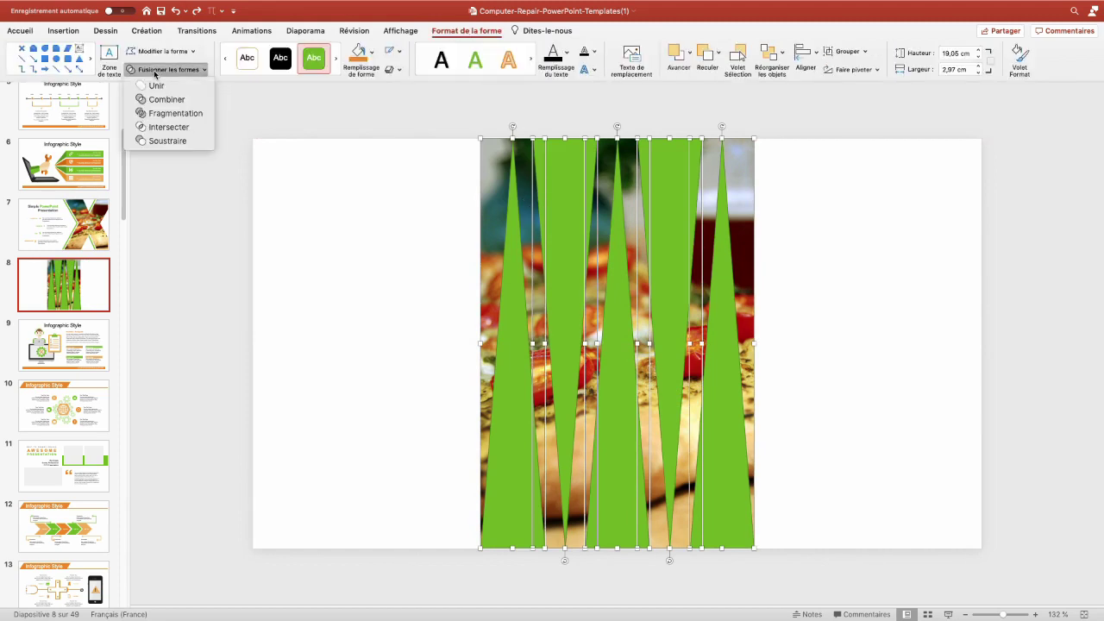
{"action": "left_click", "coordinate": [156, 85]}
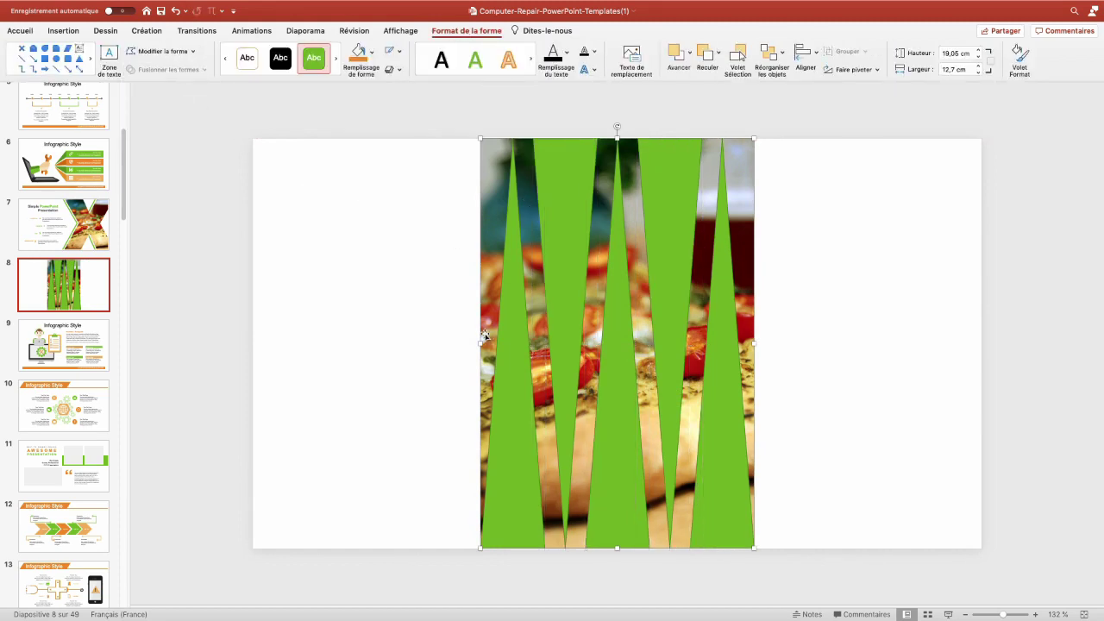
{"action": "mouse_move", "coordinate": [508, 359]}
{"action": "left_mouse_down"}
{"action": "mouse_move", "coordinate": [345, 345]}
{"action": "mouse_move", "coordinate": [474, 355]}
{"action": "left_mouse_up"}
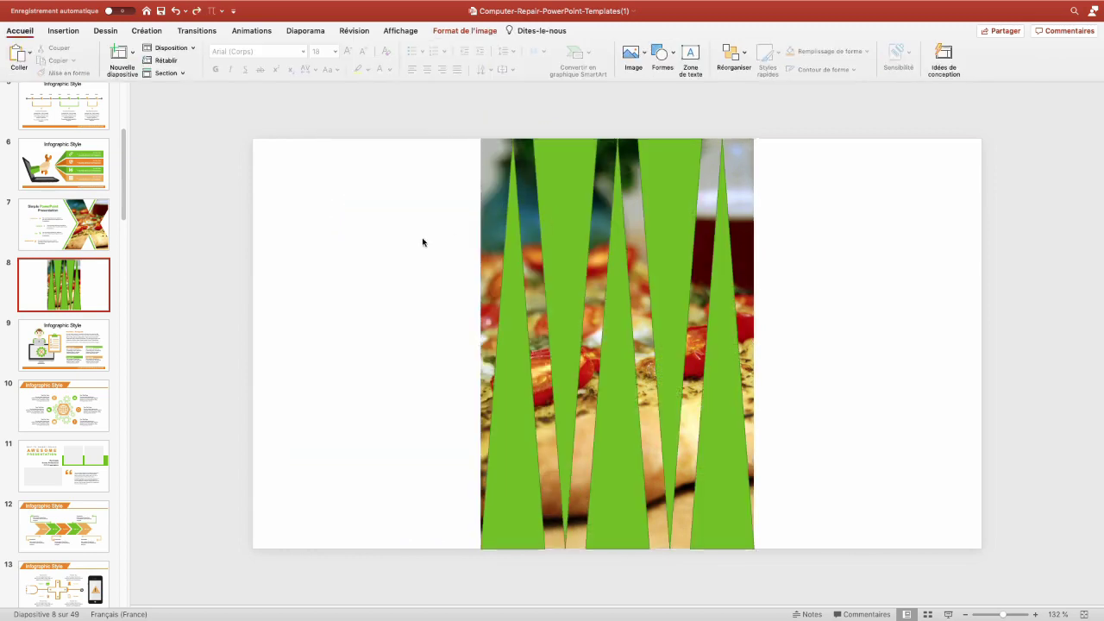
Step: Intersect the photo with the triangles and move the pizza slivers to the left edge
{"action": "left_click", "coordinate": [486, 164], "text": "shift"}
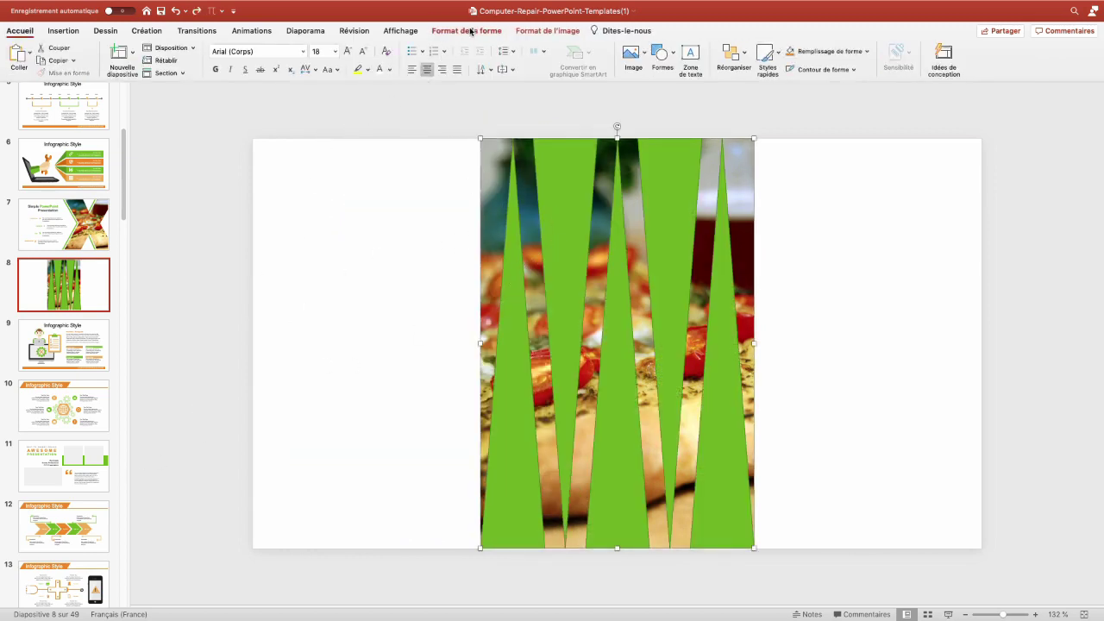
{"action": "left_click", "coordinate": [466, 31]}
{"action": "left_click", "coordinate": [190, 70]}
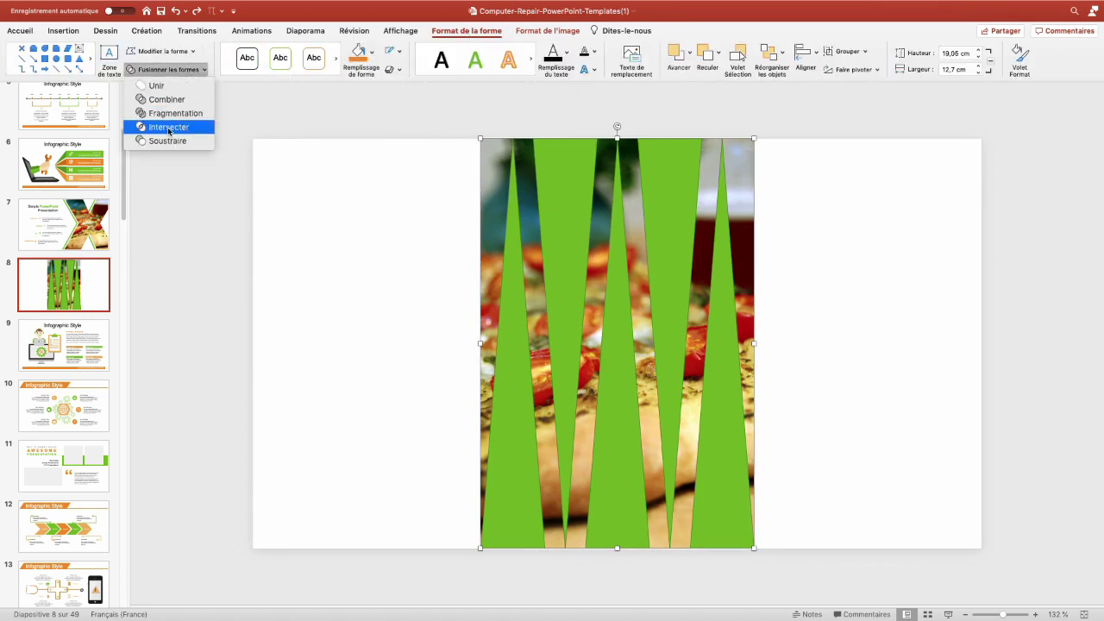
{"action": "left_click", "coordinate": [169, 130]}
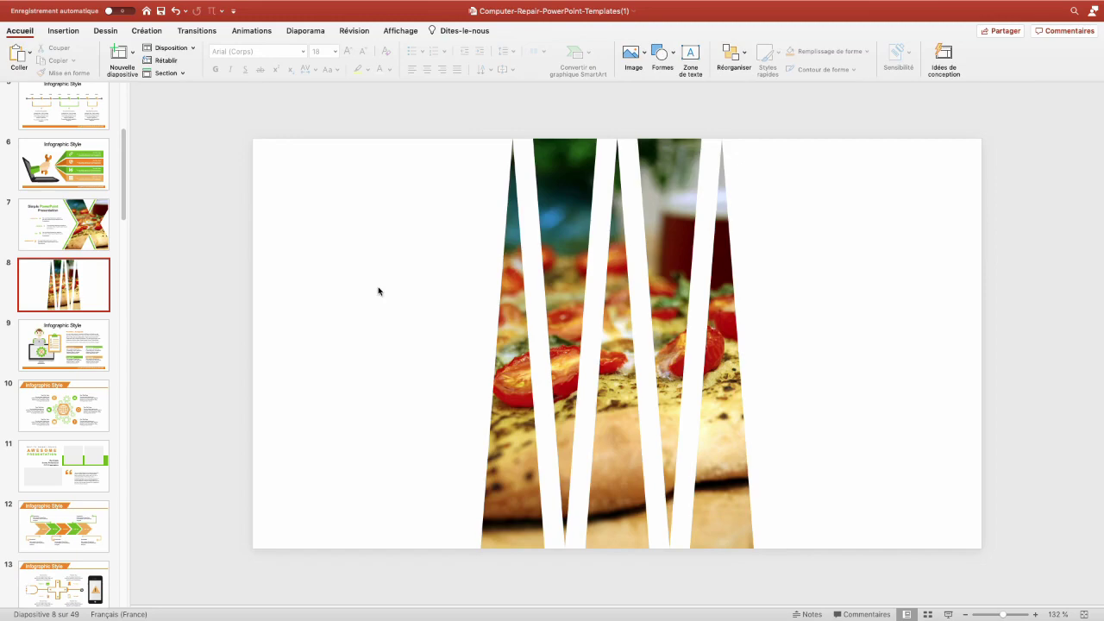
{"action": "left_click_drag", "start_coordinate": [698, 318], "coordinate": [470, 318]}
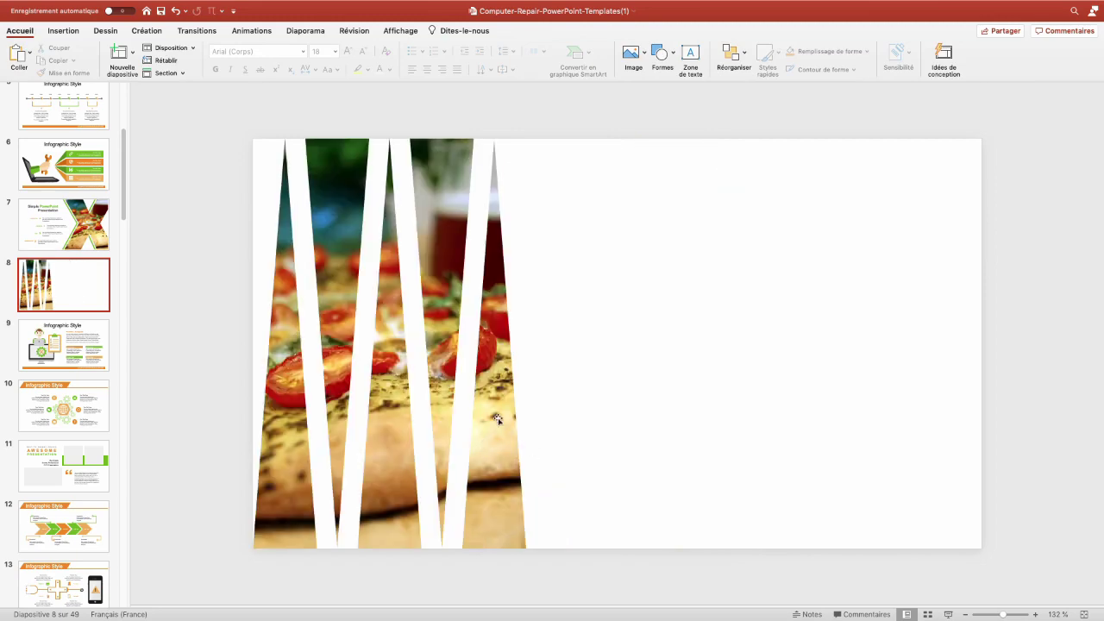
Step: Duplicate the pizza strips to the right and swap the copy's image for a lily-of-the-valley photo
{"action": "left_click_drag", "start_coordinate": [488, 423], "coordinate": [833, 362], "text": "alt"}
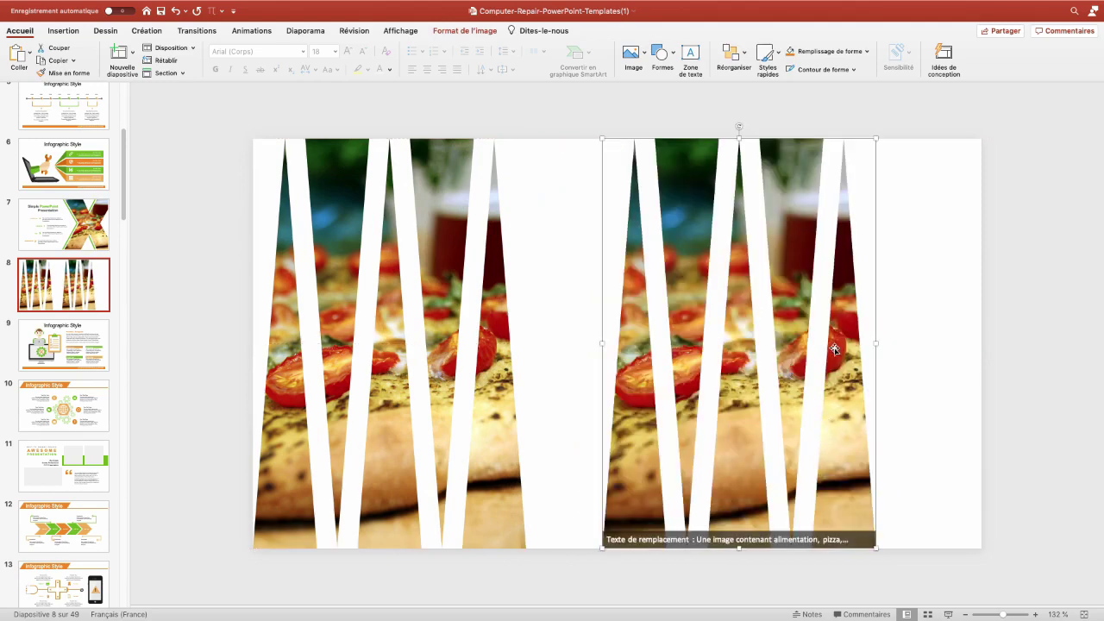
{"action": "right_click", "coordinate": [833, 346]}
{"action": "mouse_move", "coordinate": [874, 395]}
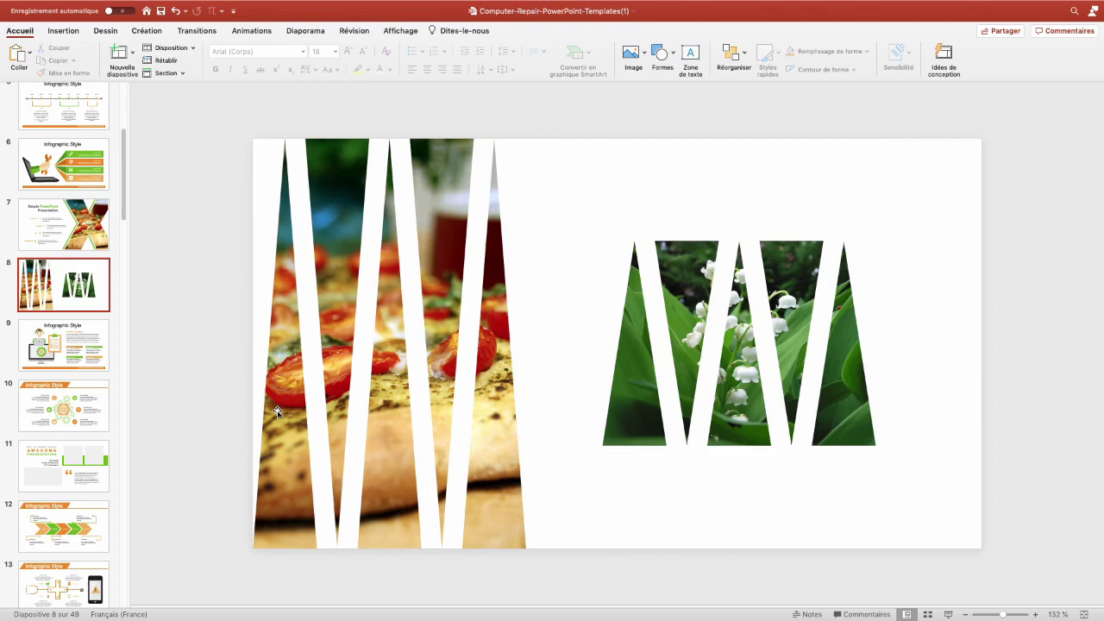
{"action": "left_click", "coordinate": [302, 31]}
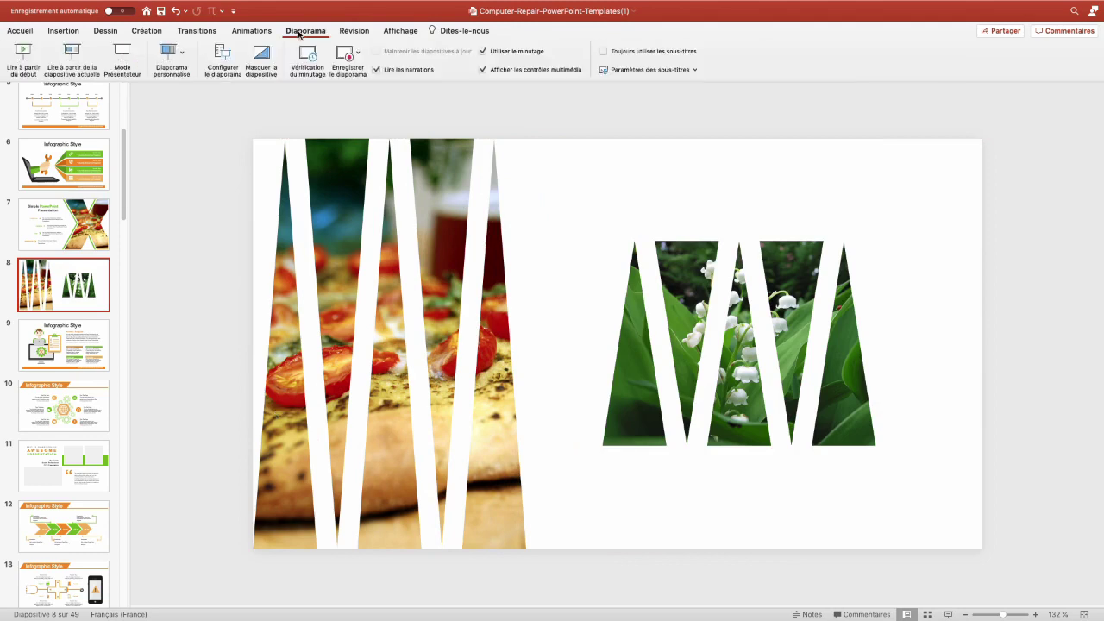